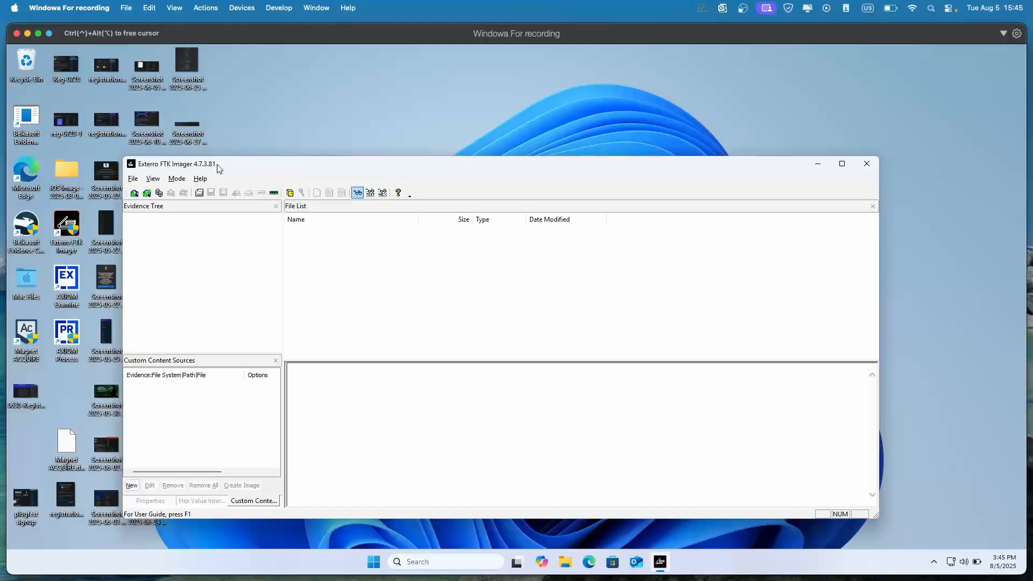
Step: Move the FTK Imager window higher on the desktop and look over its evidence and imaging commands
{"action": "left_click_drag", "start_coordinate": [213, 169], "coordinate": [243, 107]}
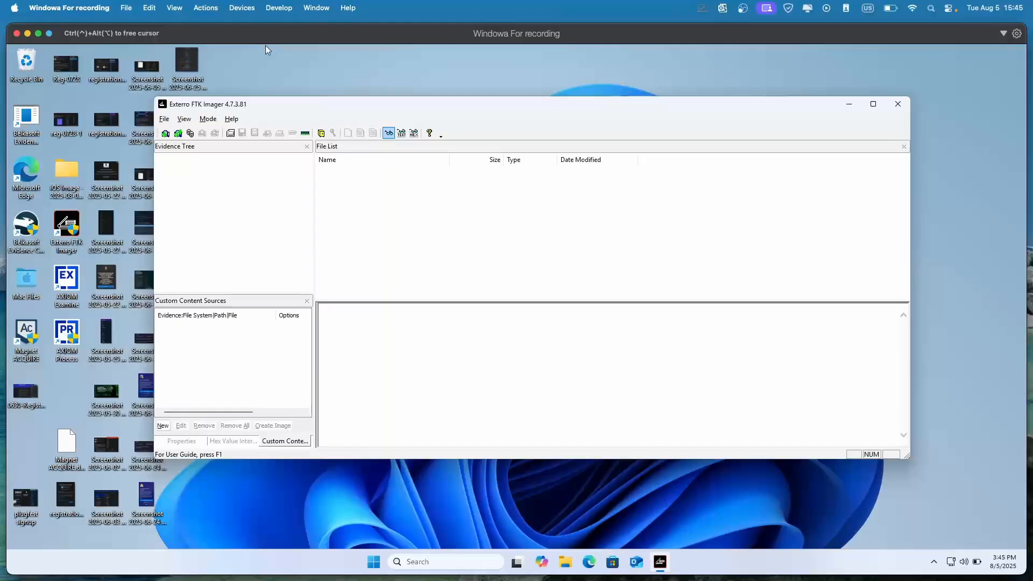
{"action": "left_click", "coordinate": [164, 118]}
{"action": "mouse_move", "coordinate": [184, 119]}
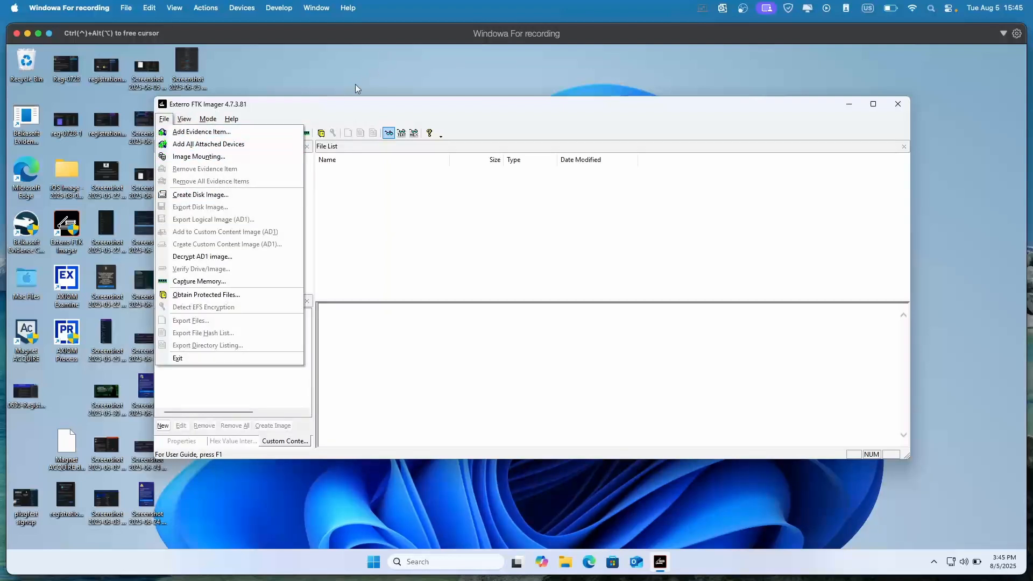
{"action": "left_click", "coordinate": [324, 110]}
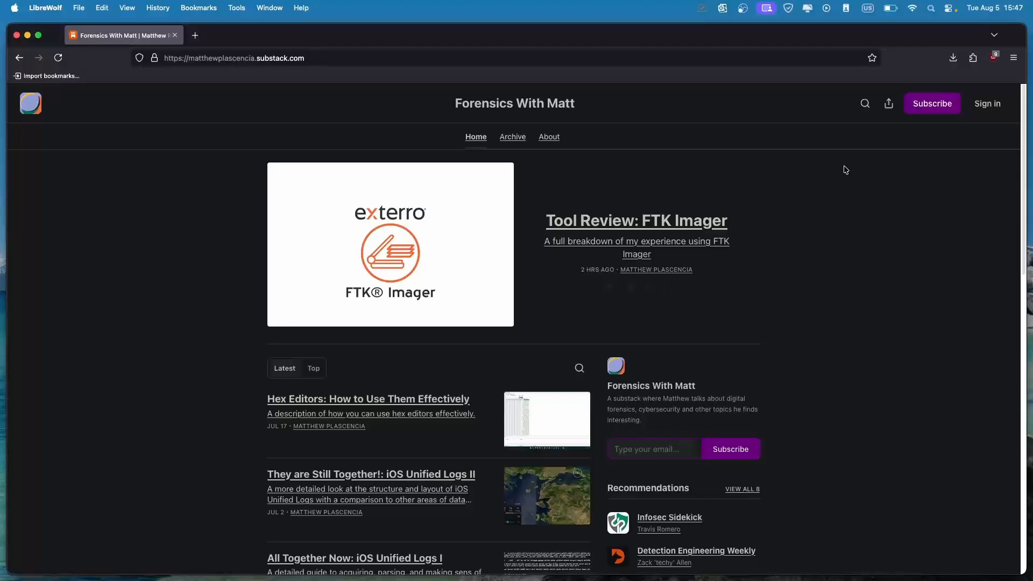
Step: Open the email subscription page of the Forensics With Matt Substack in the browser
{"action": "left_click", "coordinate": [921, 109]}
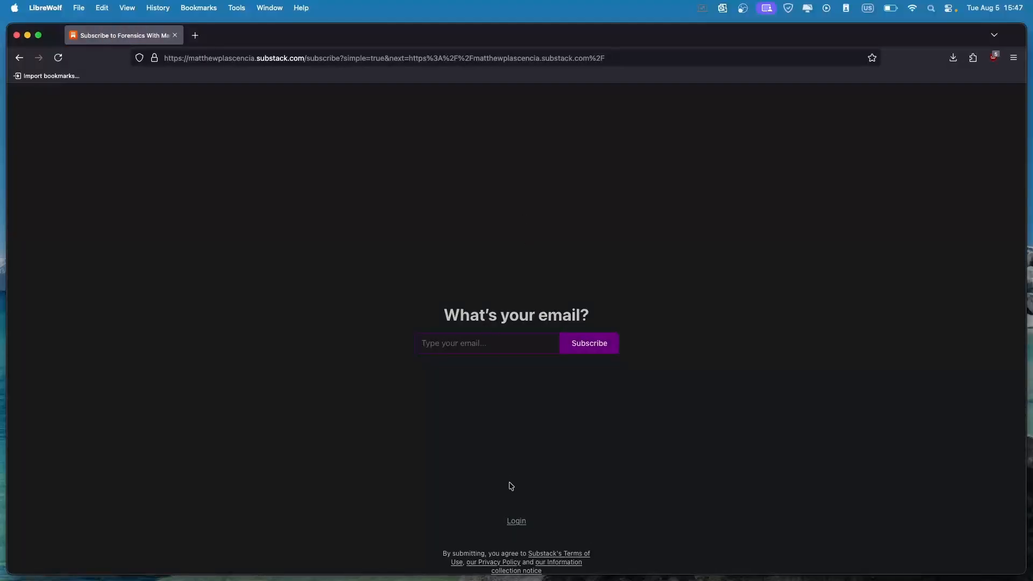
{"action": "scroll", "coordinate": [555, 464], "scroll_direction": "left", "scroll_amount": 5}
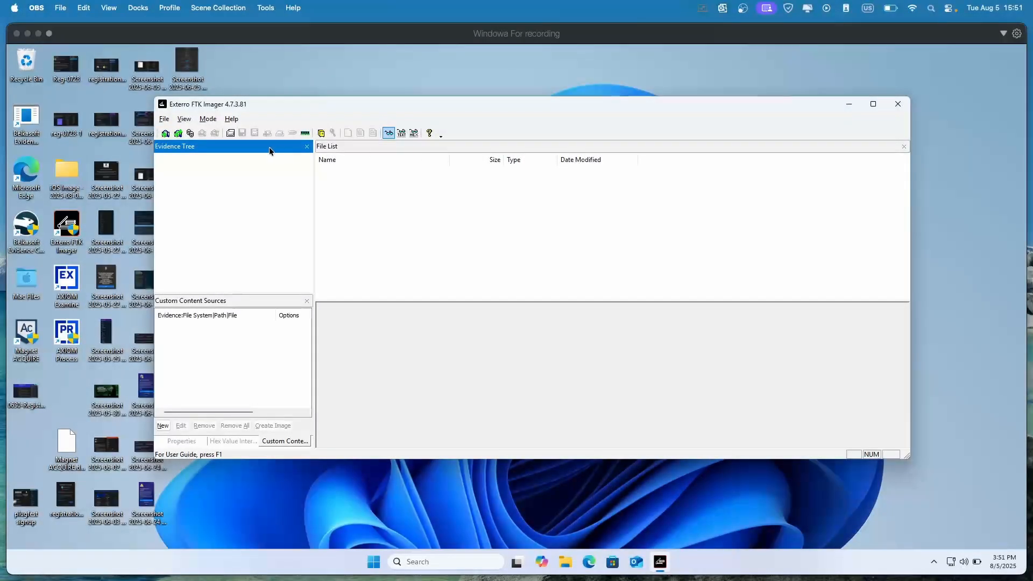
Step: In FTK Imager, add the physical drive \\.\PHYSICALDRIVE0 as an evidence item
{"action": "left_click", "coordinate": [170, 119]}
{"action": "left_click", "coordinate": [170, 119]}
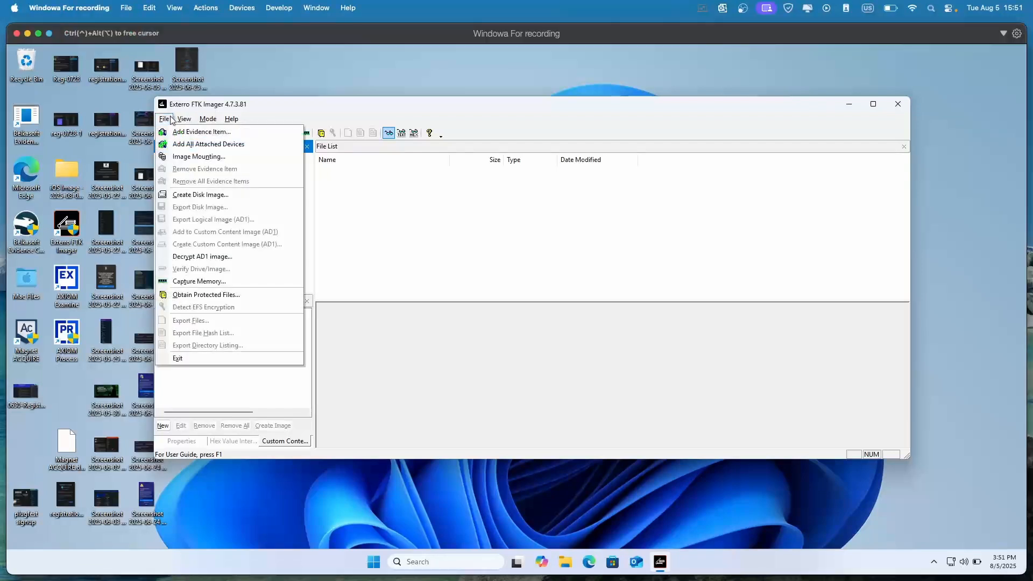
{"action": "mouse_move", "coordinate": [184, 119]}
{"action": "left_click", "coordinate": [170, 133]}
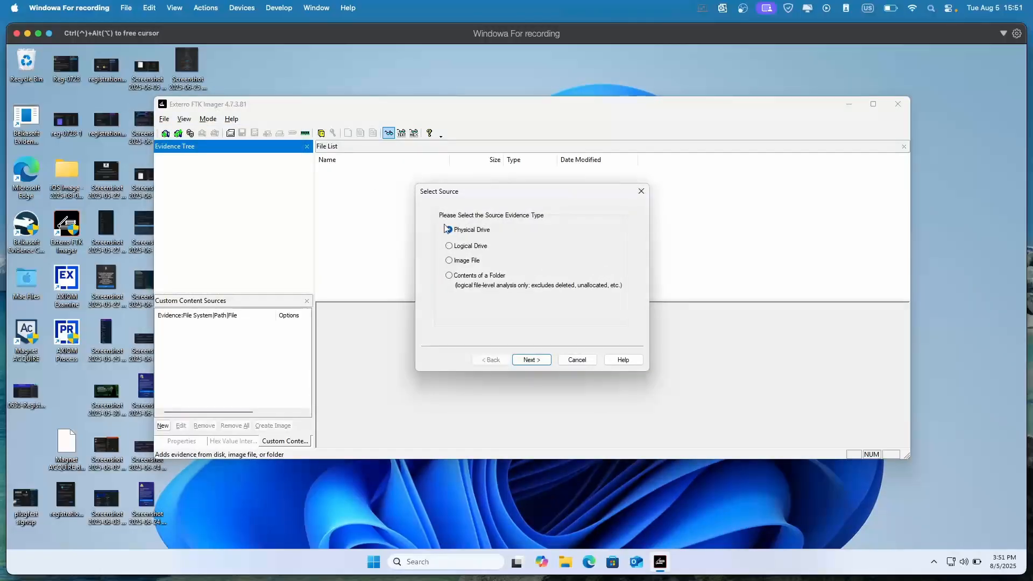
{"action": "left_click", "coordinate": [466, 249]}
{"action": "left_click", "coordinate": [464, 260]}
{"action": "left_click", "coordinate": [458, 231]}
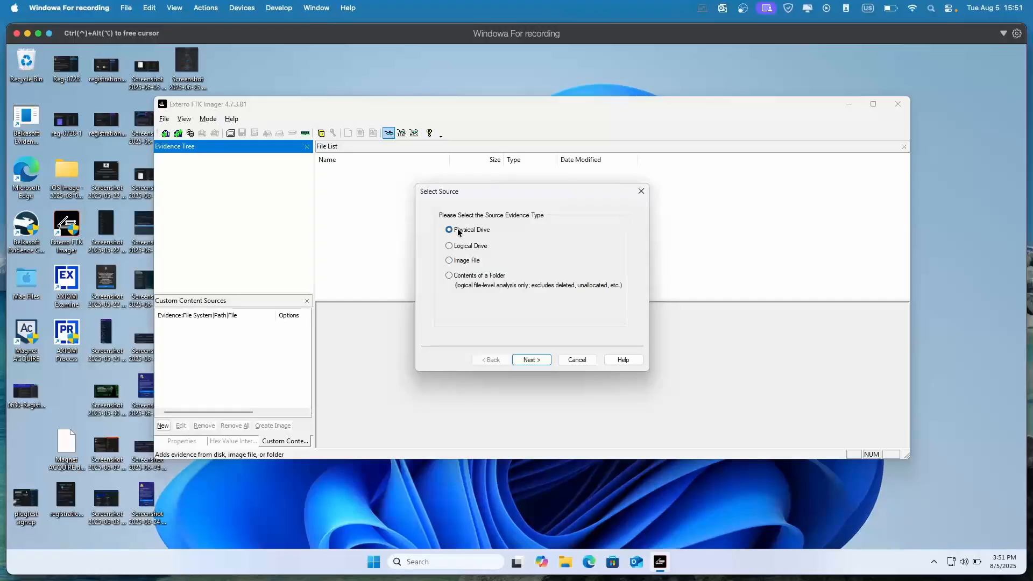
{"action": "left_click", "coordinate": [541, 362]}
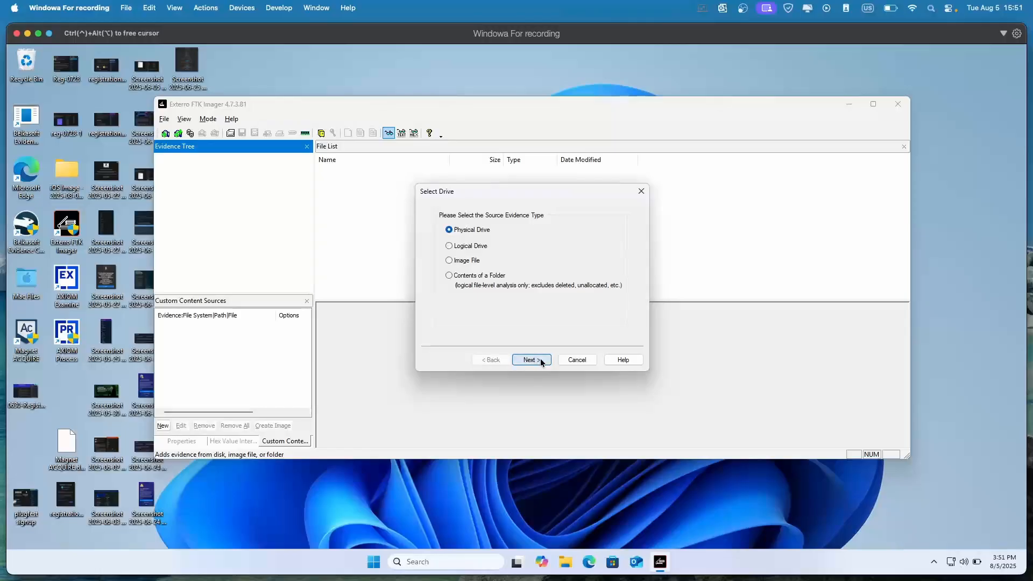
{"action": "left_click", "coordinate": [550, 253]}
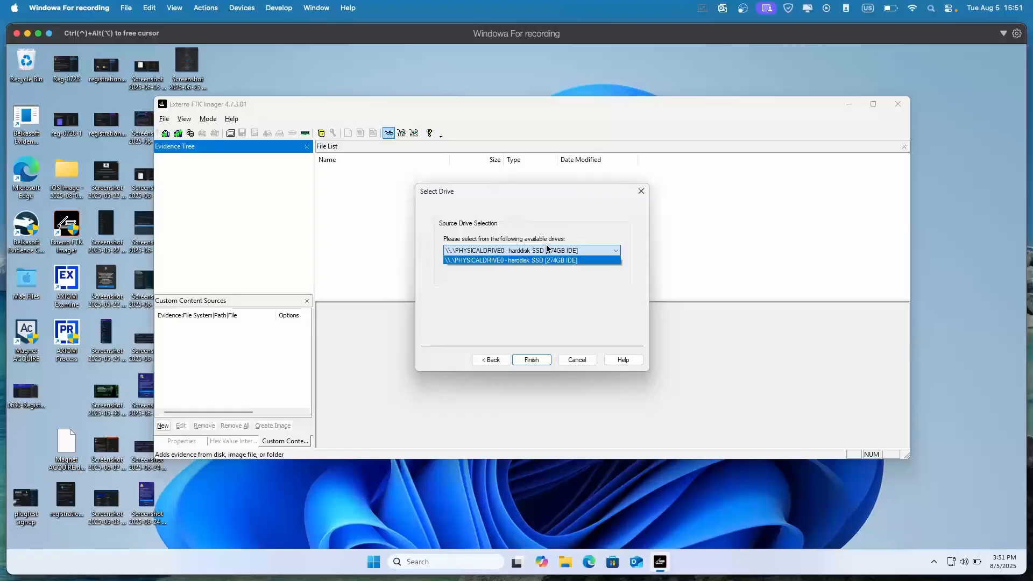
{"action": "left_click", "coordinate": [530, 366]}
{"action": "left_click", "coordinate": [531, 359]}
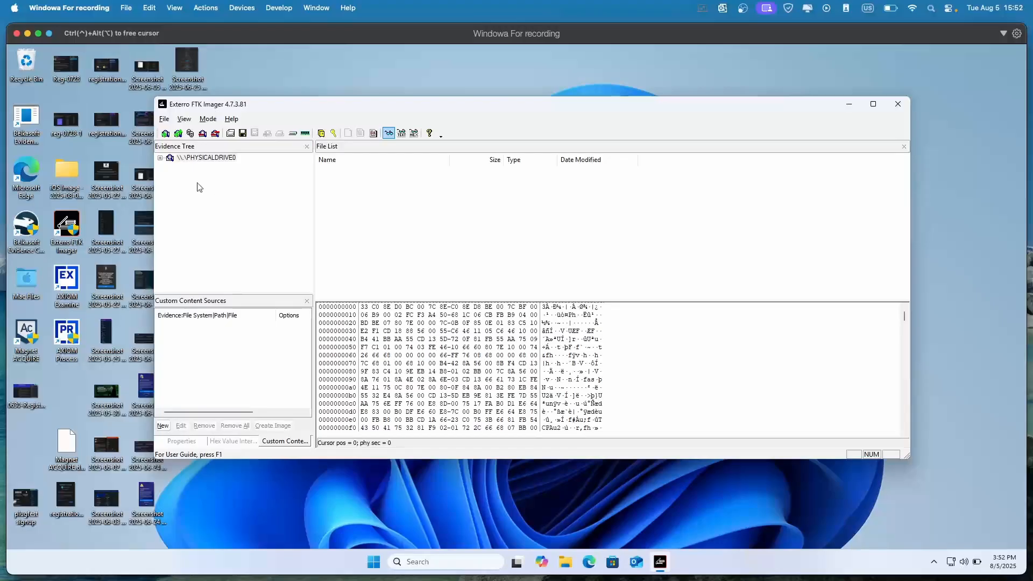
Step: Expand PHYSICALDRIVE0 in the evidence tree to examine the first partition's NTFS root folder and the EFI system partition
{"action": "left_click", "coordinate": [160, 159]}
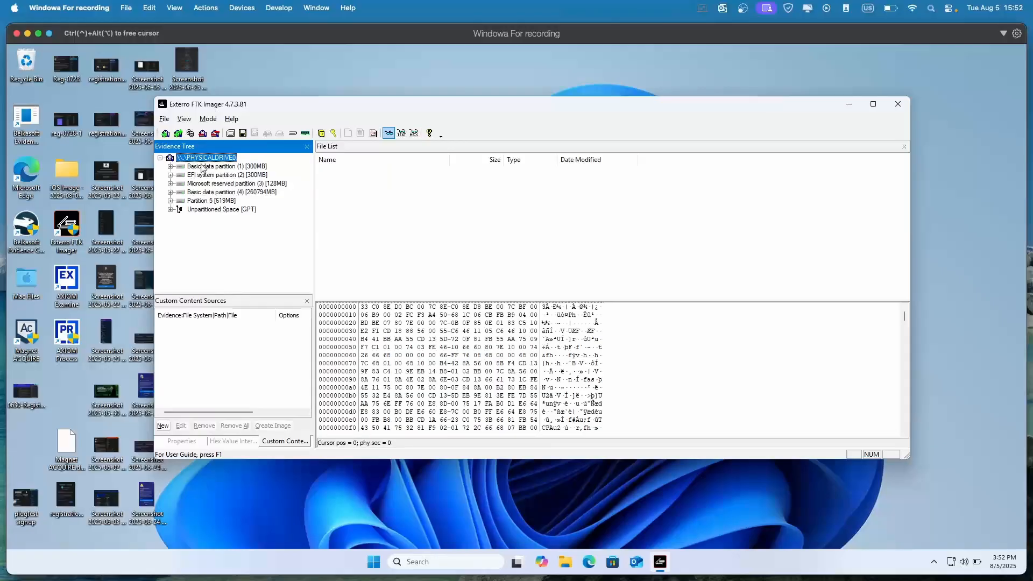
{"action": "left_click", "coordinate": [171, 167]}
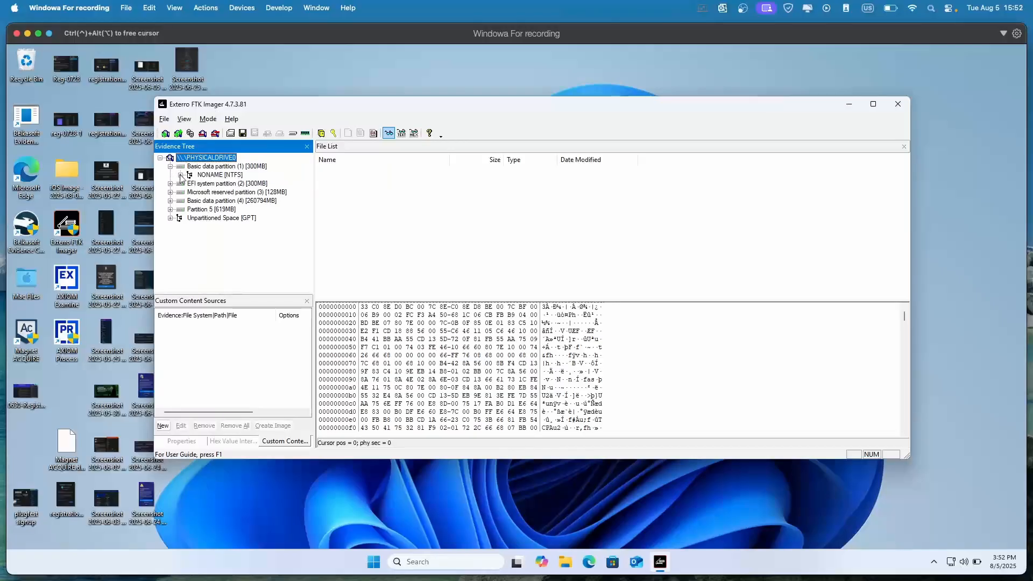
{"action": "left_click", "coordinate": [180, 175]}
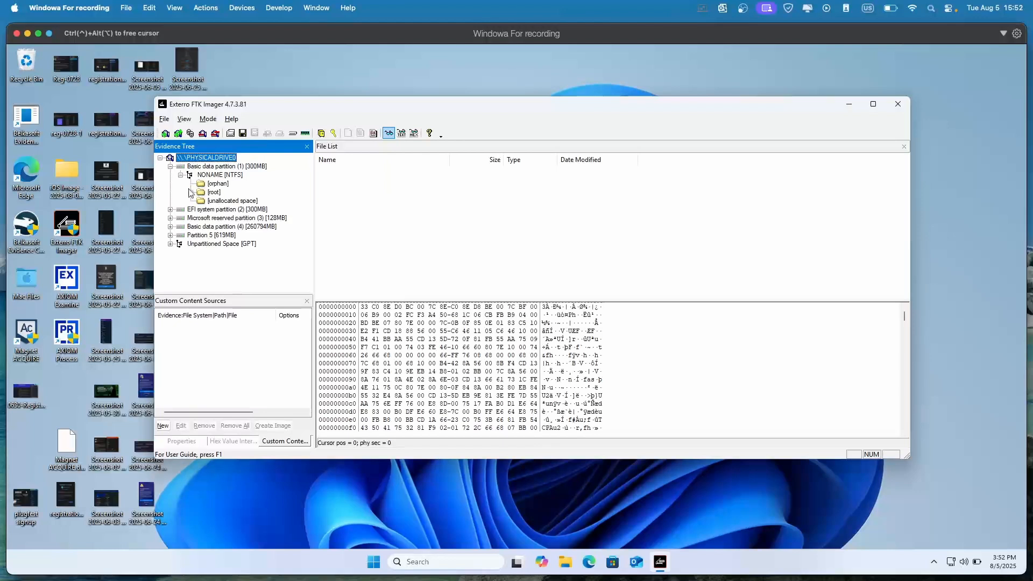
{"action": "left_click", "coordinate": [190, 192]}
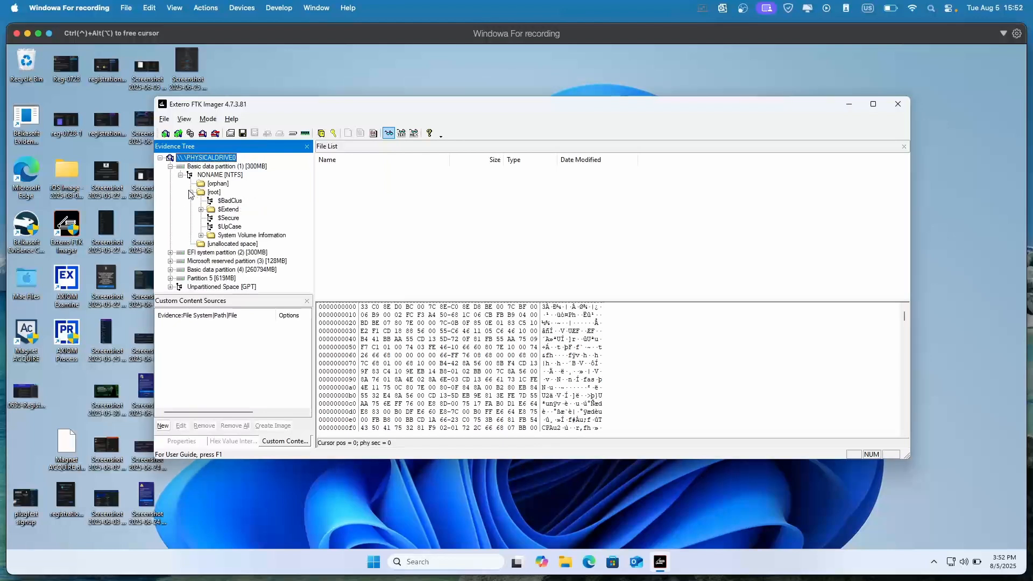
{"action": "left_click", "coordinate": [171, 252]}
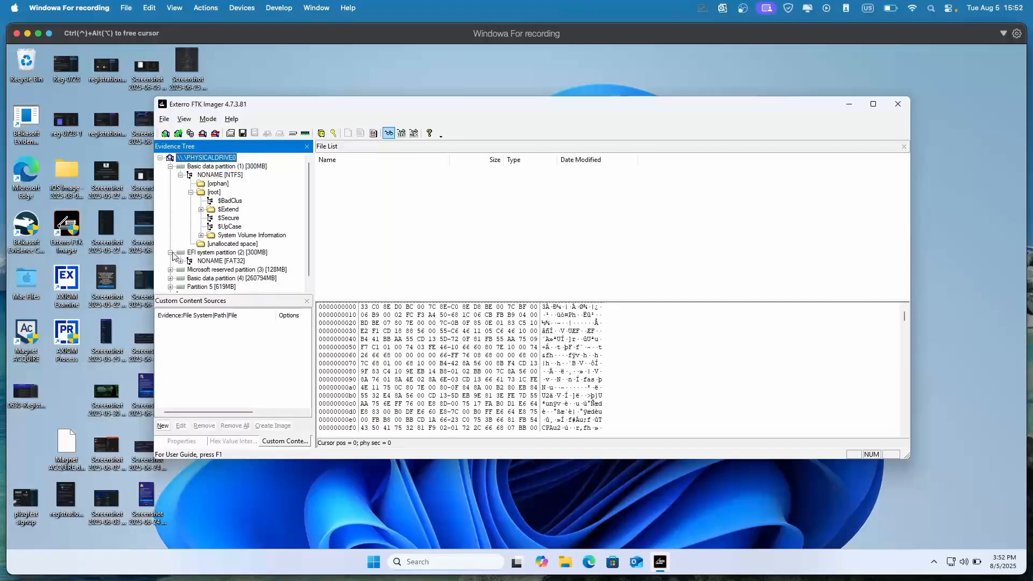
Step: Start adding another evidence item, view the drives offered for the Logical Drive source, and return to the source type choice
{"action": "left_click", "coordinate": [171, 119]}
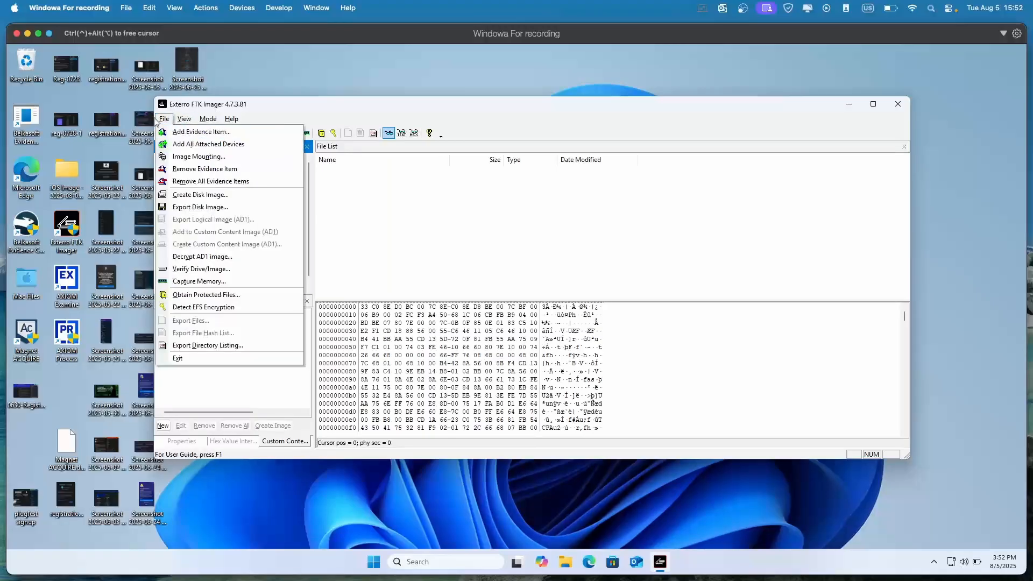
{"action": "left_click", "coordinate": [176, 132]}
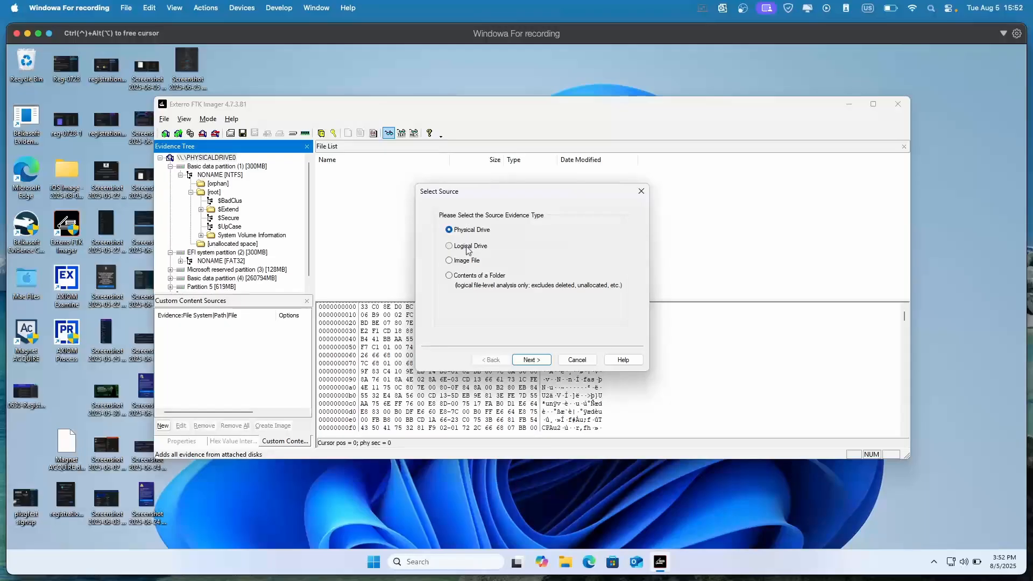
{"action": "left_click", "coordinate": [530, 360]}
{"action": "left_click", "coordinate": [527, 250]}
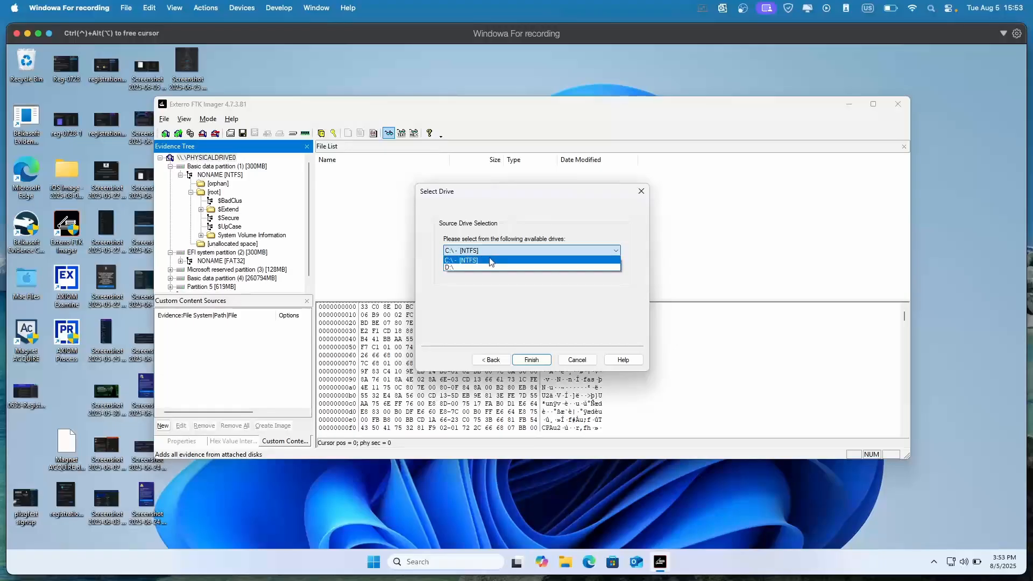
{"action": "left_click", "coordinate": [489, 361]}
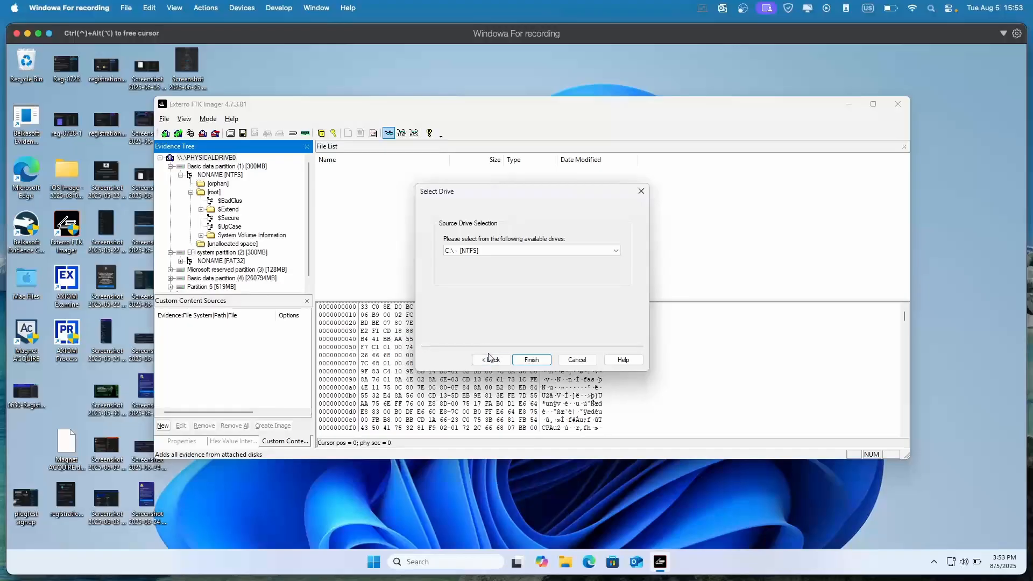
{"action": "left_click", "coordinate": [489, 359]}
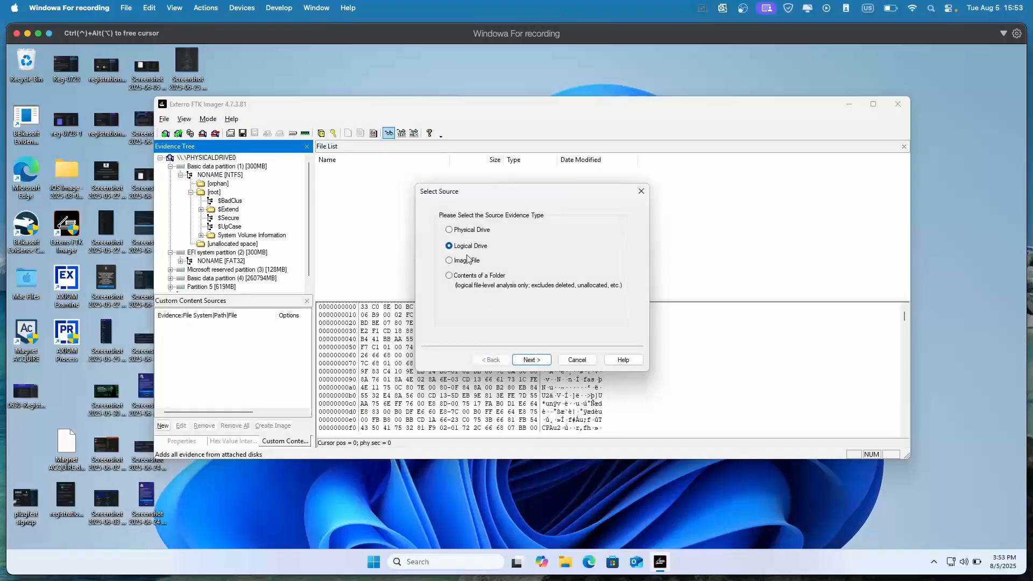
Step: Set the source evidence type to Image File and start browsing for its source path
{"action": "left_click", "coordinate": [449, 261]}
{"action": "left_click", "coordinate": [532, 360]}
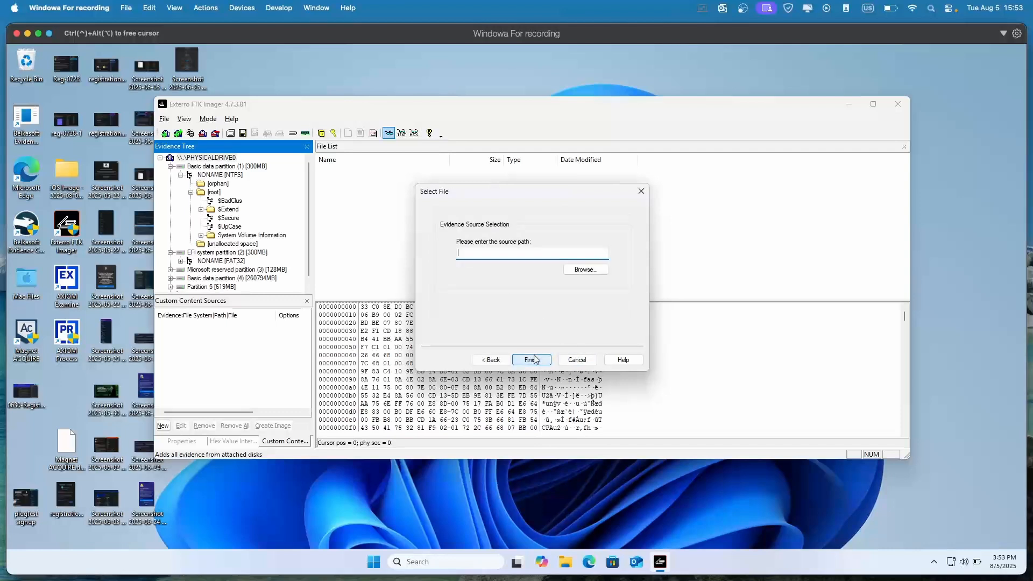
{"action": "left_click", "coordinate": [598, 269]}
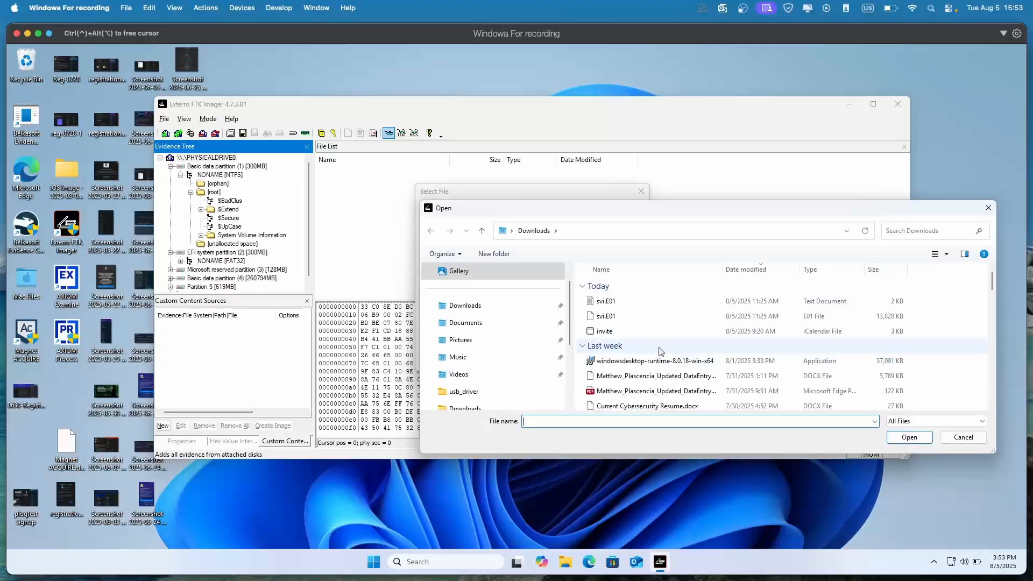
Step: Look through the Downloads folder and the available locations for an evidence image file
{"action": "scroll", "coordinate": [661, 351], "scroll_direction": "down", "scroll_amount": 6}
{"action": "scroll", "coordinate": [661, 350], "scroll_direction": "down", "scroll_amount": 2}
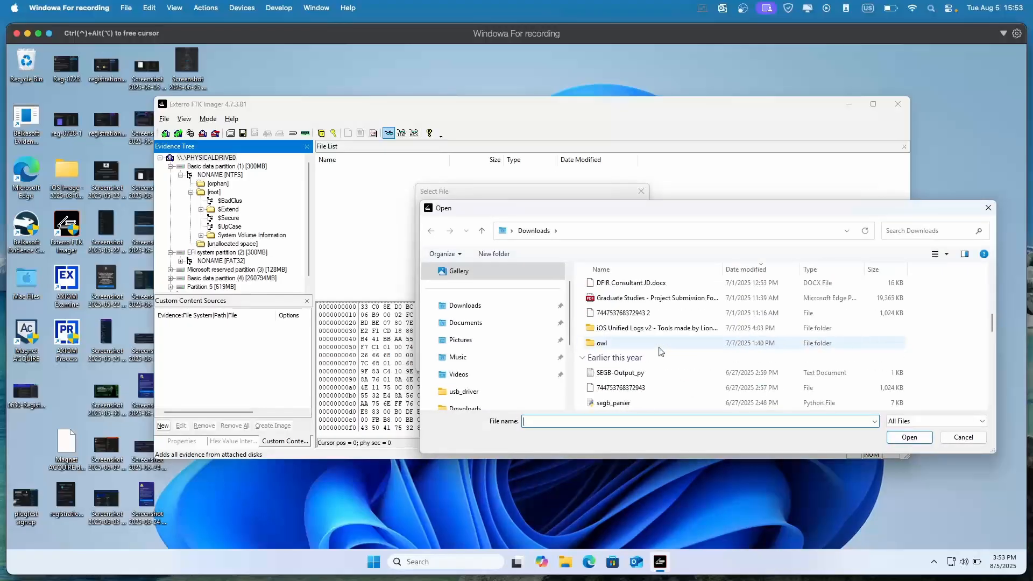
{"action": "scroll", "coordinate": [660, 351], "scroll_direction": "down", "scroll_amount": 3}
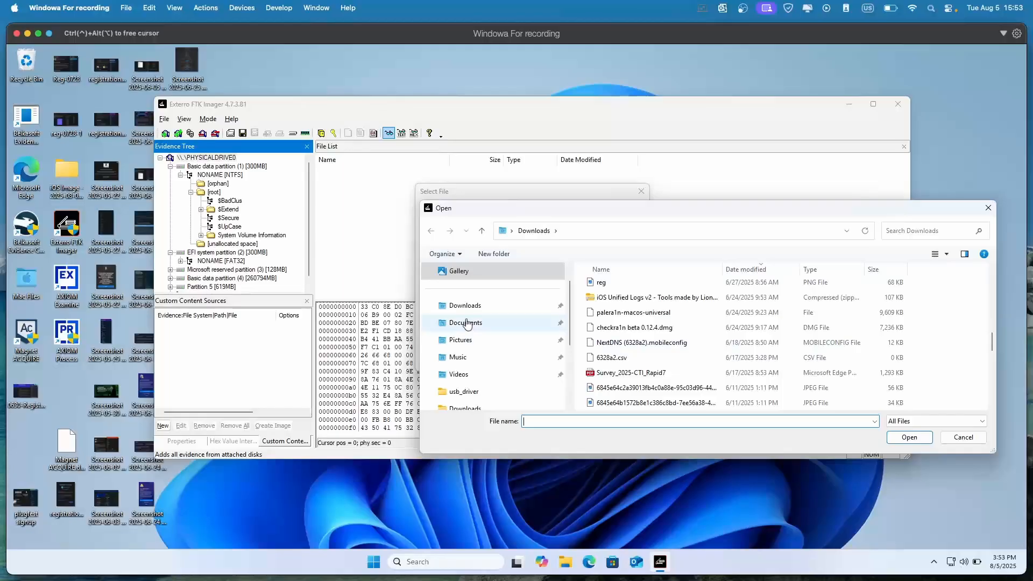
{"action": "scroll", "coordinate": [486, 374], "scroll_direction": "up", "scroll_amount": 1}
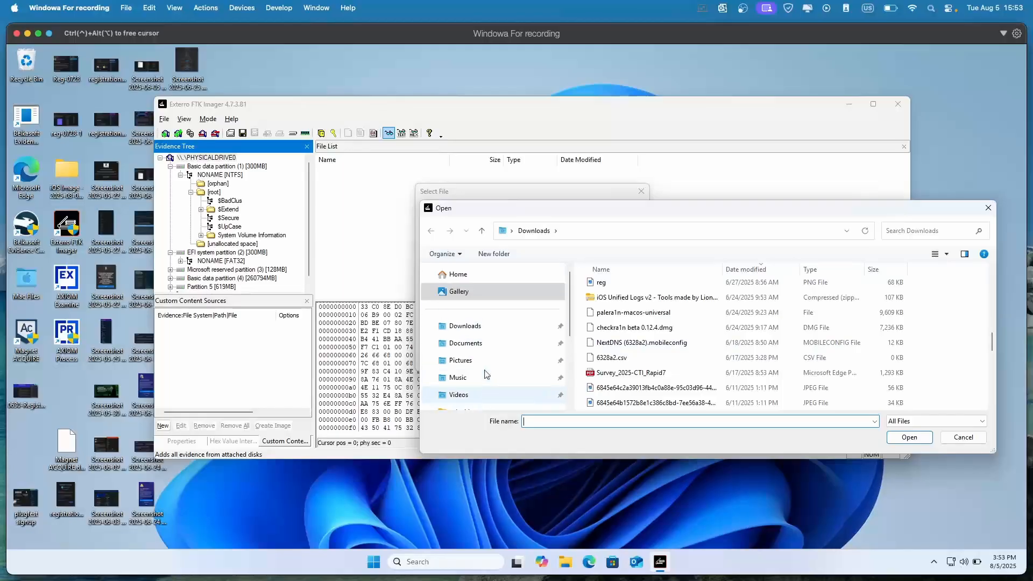
{"action": "left_click", "coordinate": [484, 326]}
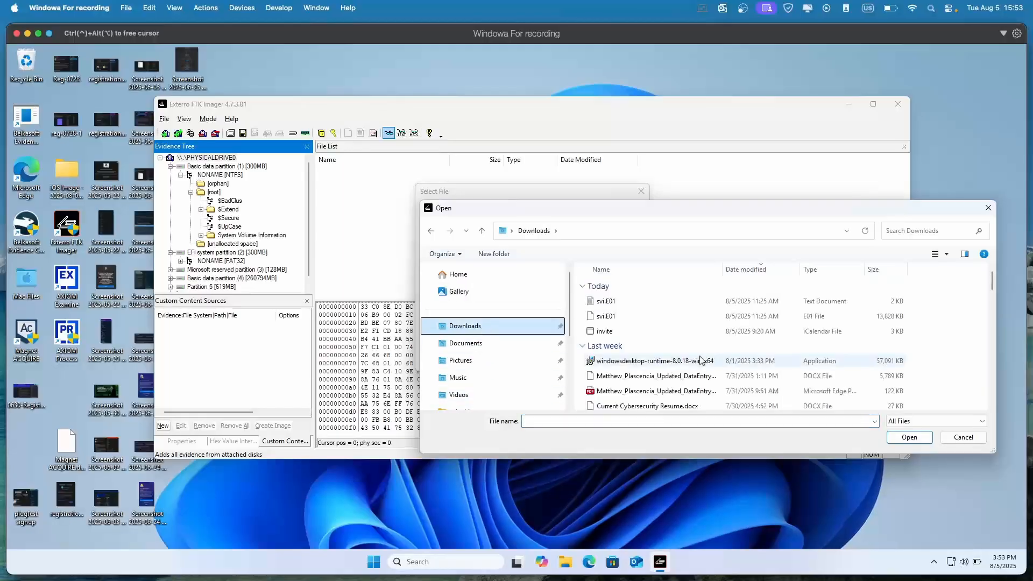
{"action": "scroll", "coordinate": [700, 361], "scroll_direction": "down", "scroll_amount": 1}
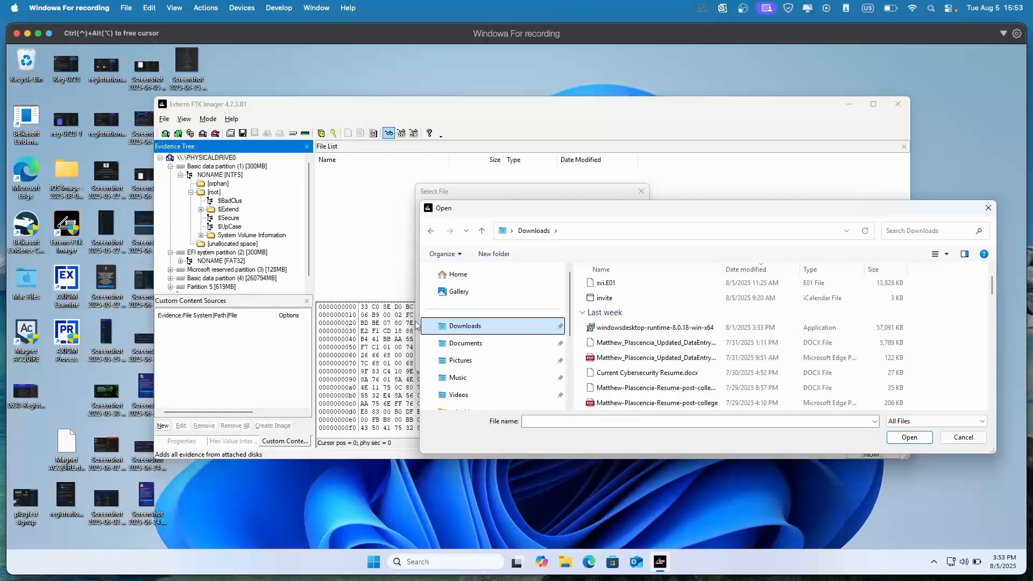
{"action": "scroll", "coordinate": [491, 353], "scroll_direction": "down", "scroll_amount": 3}
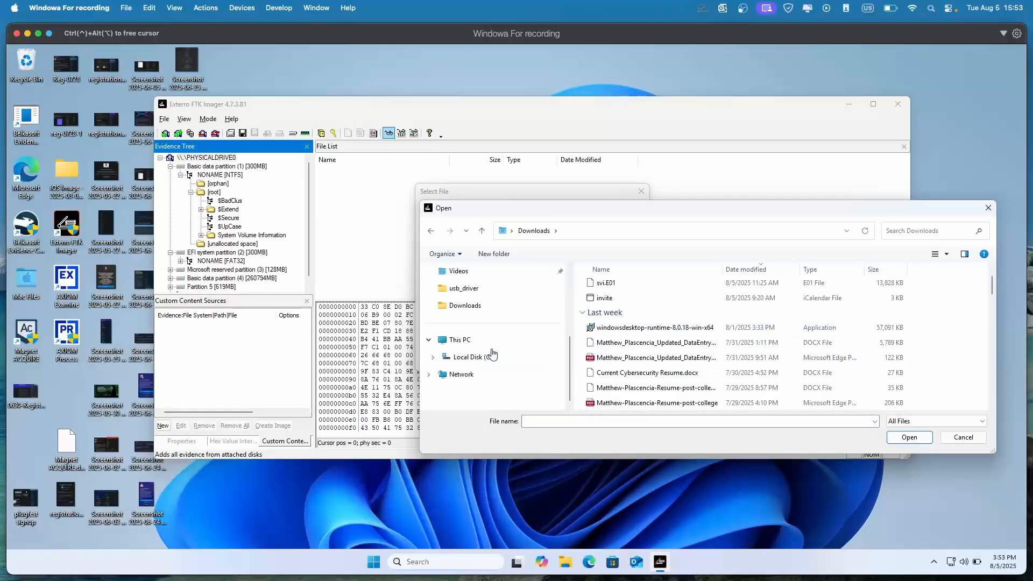
Step: Choose the image SVI FILES.E01 from the Downloads folder inside the user's profile on Local Disk (C:)
{"action": "left_click", "coordinate": [509, 357]}
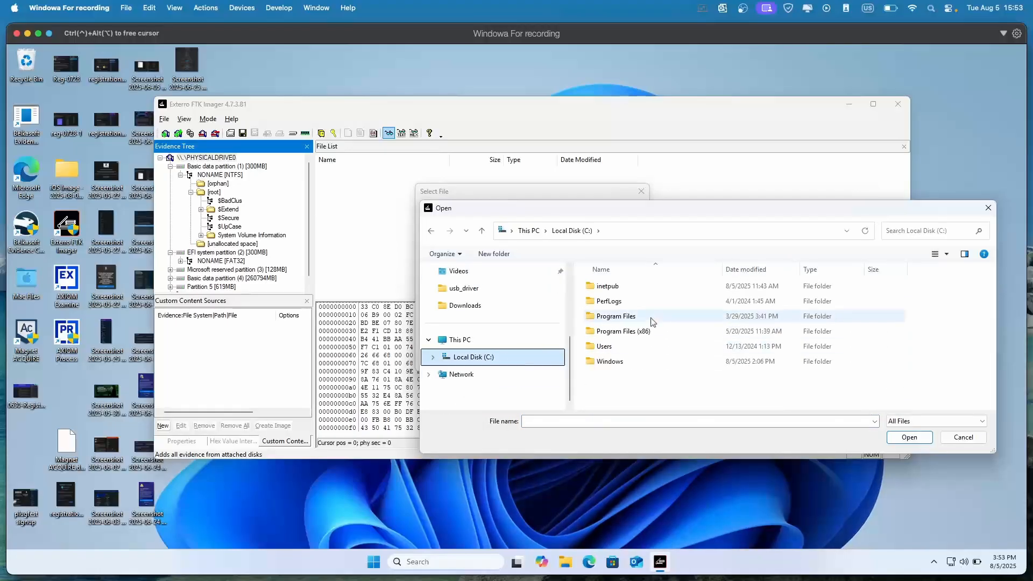
{"action": "double_click", "coordinate": [607, 360]}
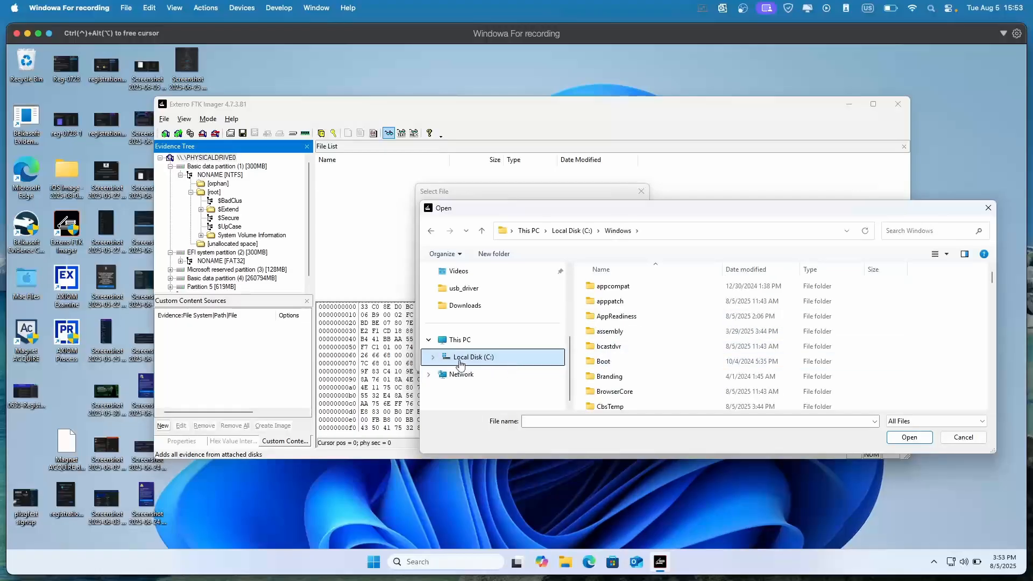
{"action": "left_click", "coordinate": [432, 357]}
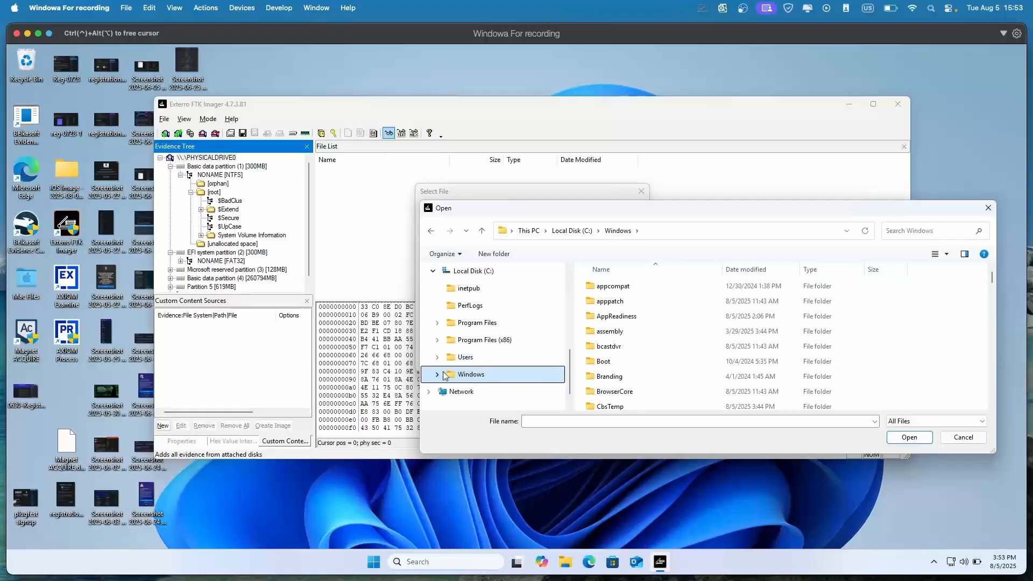
{"action": "left_click", "coordinate": [439, 358]}
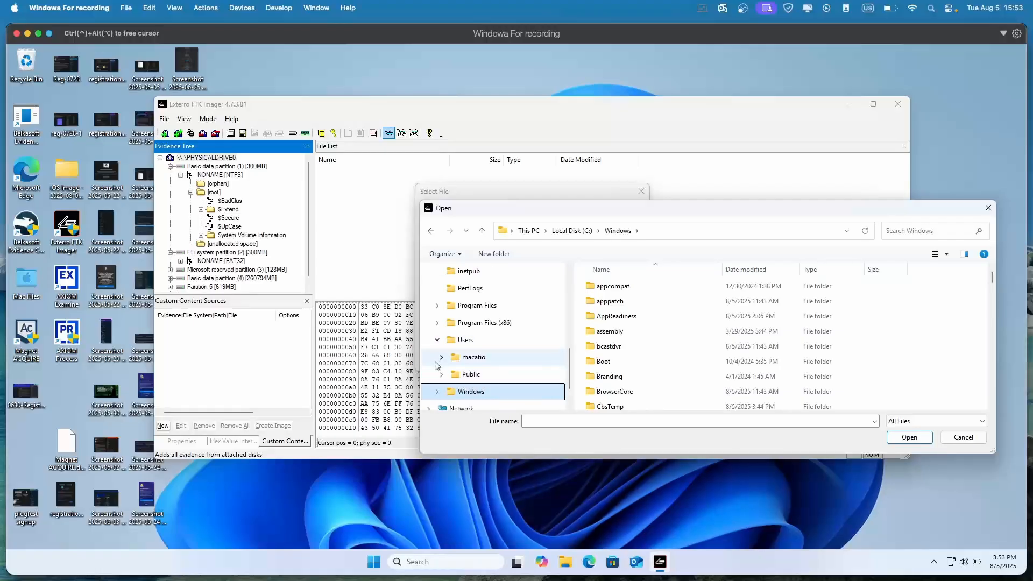
{"action": "left_click", "coordinate": [444, 357]}
{"action": "left_click", "coordinate": [484, 377]}
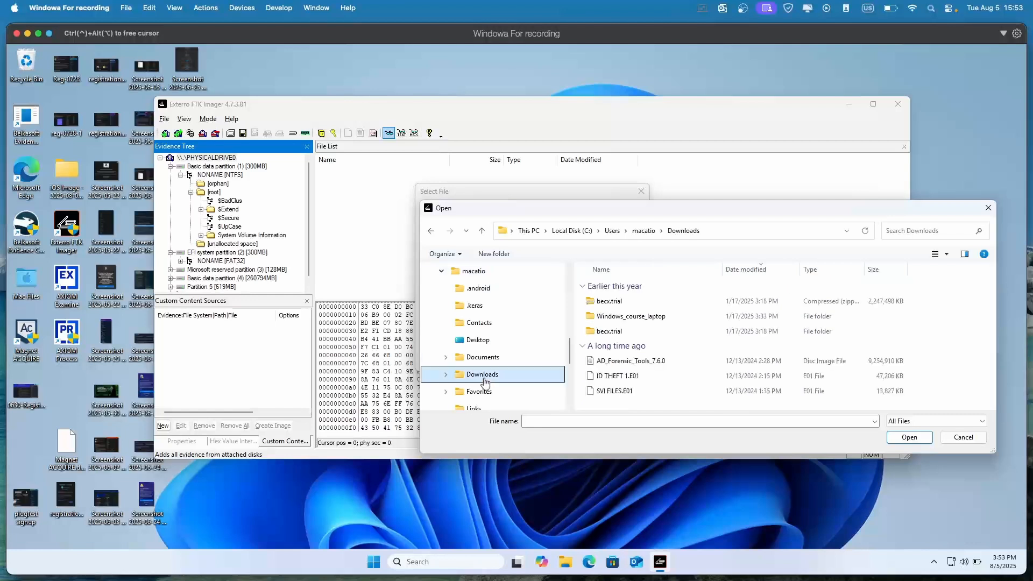
{"action": "left_click", "coordinate": [636, 395]}
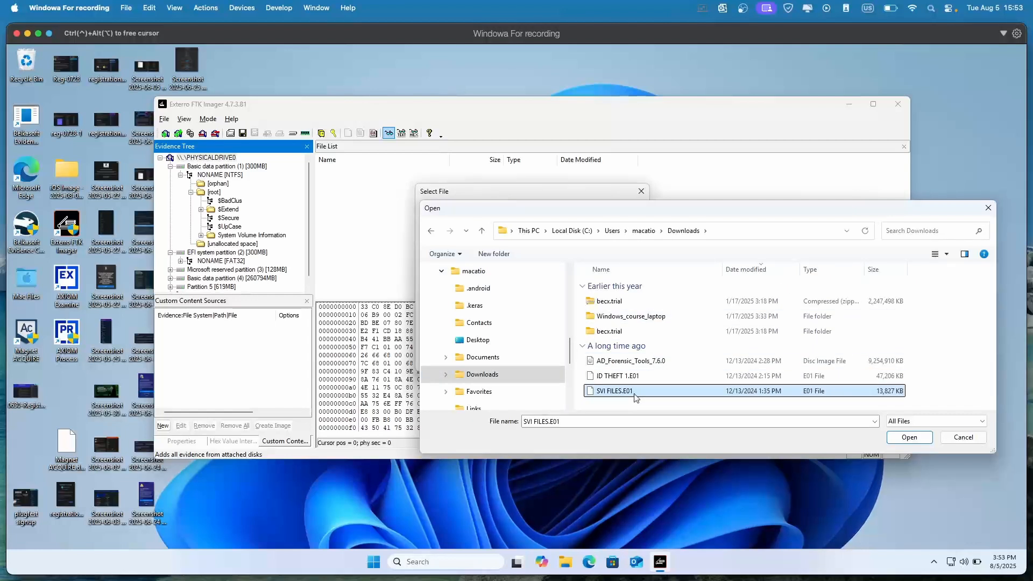
Step: Add SVI FILES.E01 as an evidence item and expand it in the evidence tree down to its NONAME [FAT32] file system
{"action": "double_click", "coordinate": [636, 397]}
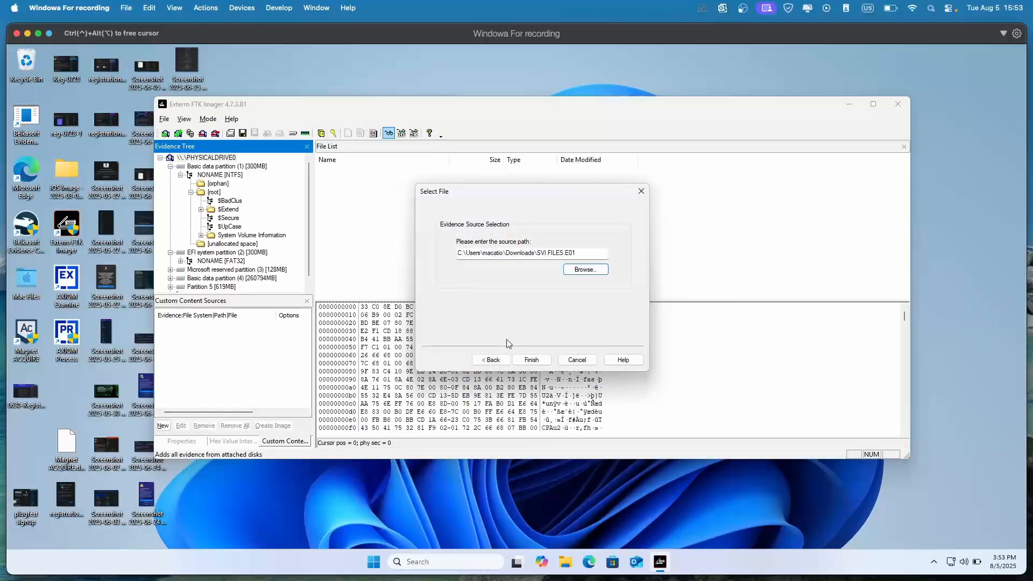
{"action": "left_click", "coordinate": [528, 359]}
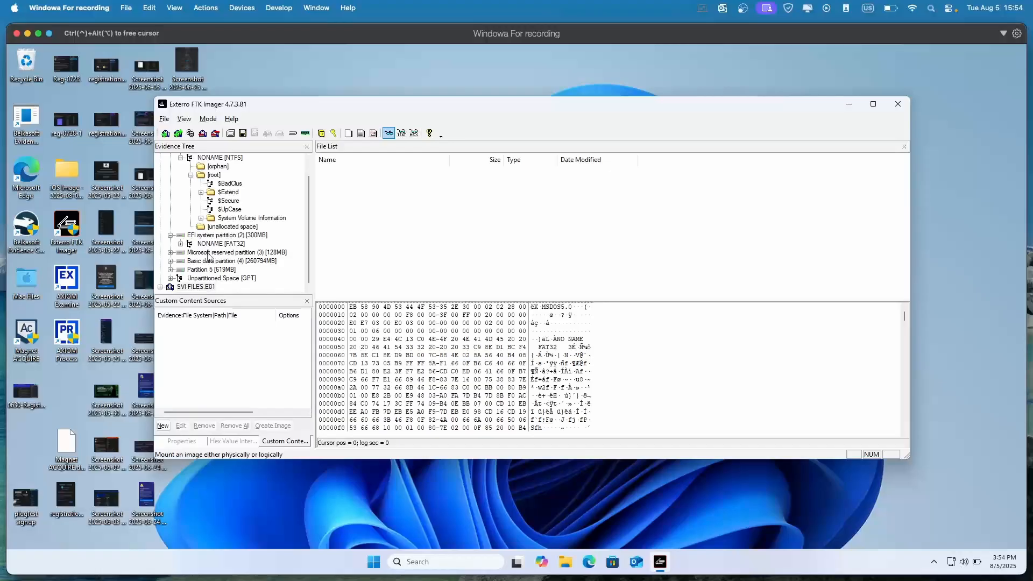
{"action": "left_click", "coordinate": [199, 287]}
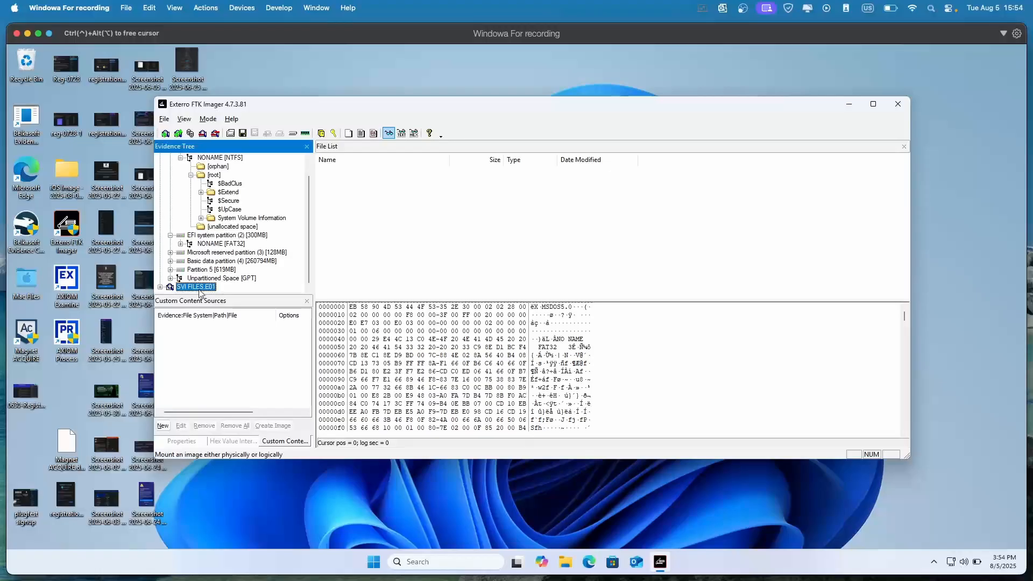
{"action": "left_click", "coordinate": [160, 286]}
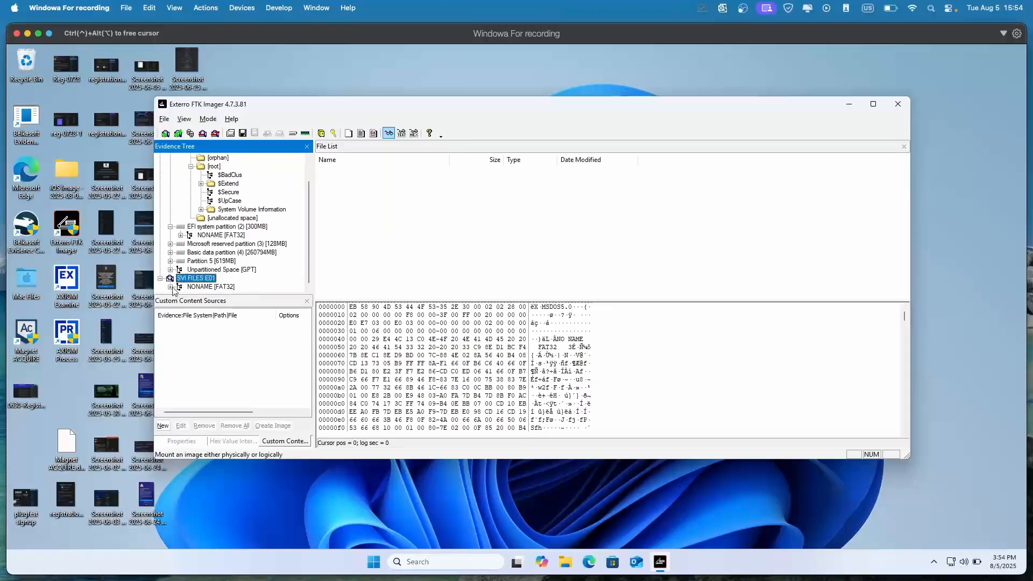
{"action": "left_click", "coordinate": [171, 287]}
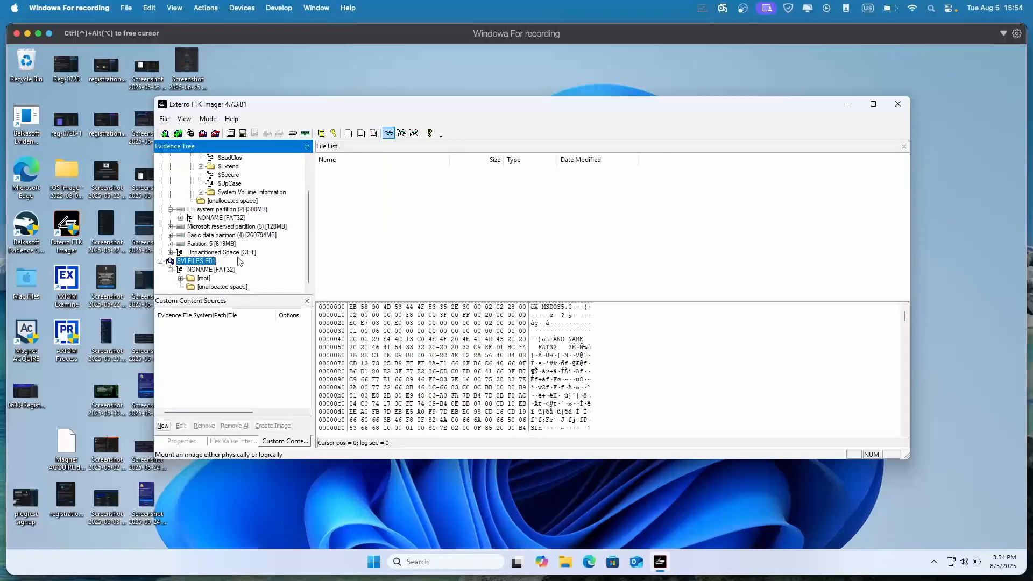
Step: Browse the image's root folder to System Volume Information and open the _restore folder inside it
{"action": "left_click", "coordinate": [180, 279]}
{"action": "left_click", "coordinate": [247, 287]}
{"action": "scroll", "coordinate": [247, 288], "scroll_direction": "up", "scroll_amount": 1}
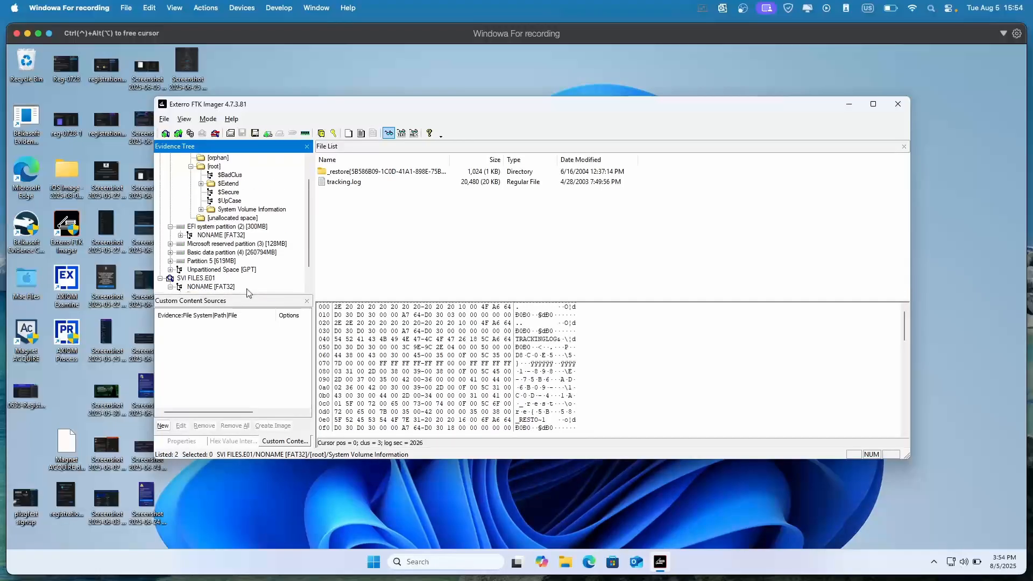
{"action": "left_click", "coordinate": [367, 173]}
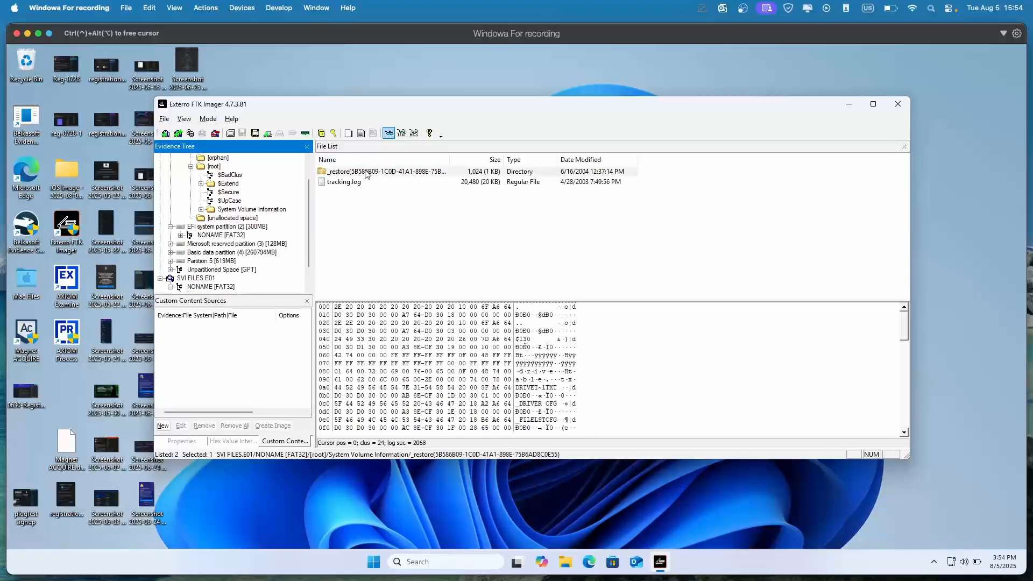
{"action": "double_click", "coordinate": [368, 172]}
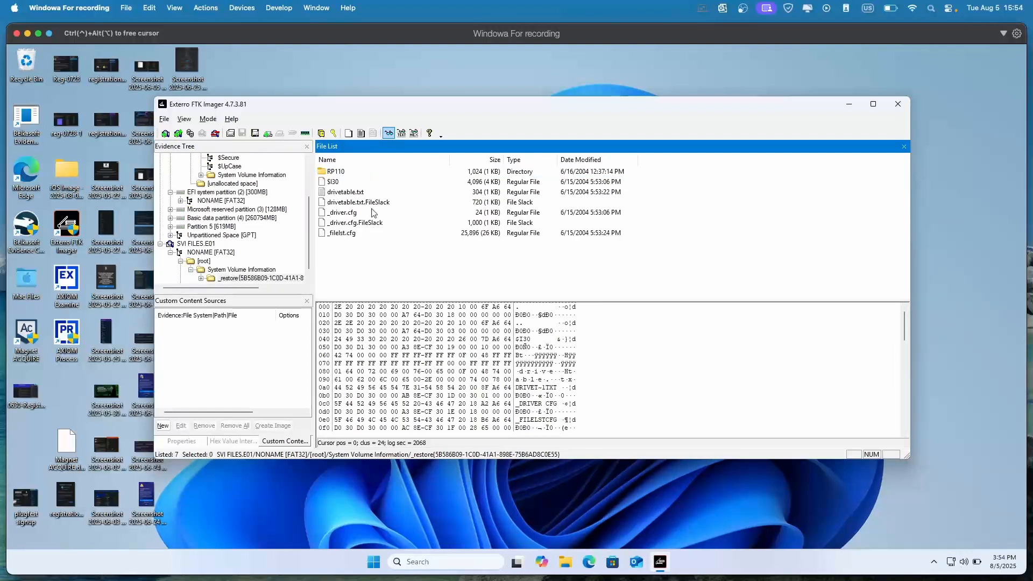
Step: View the image mounting options for SVI FILES.E01 and leave without mounting it
{"action": "left_click", "coordinate": [163, 120]}
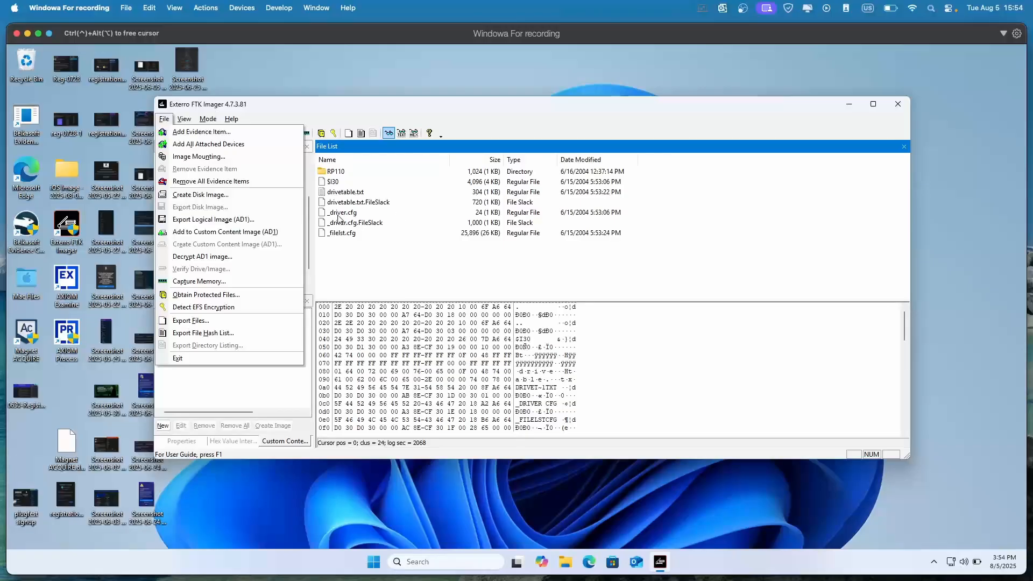
{"action": "left_click", "coordinate": [253, 157]}
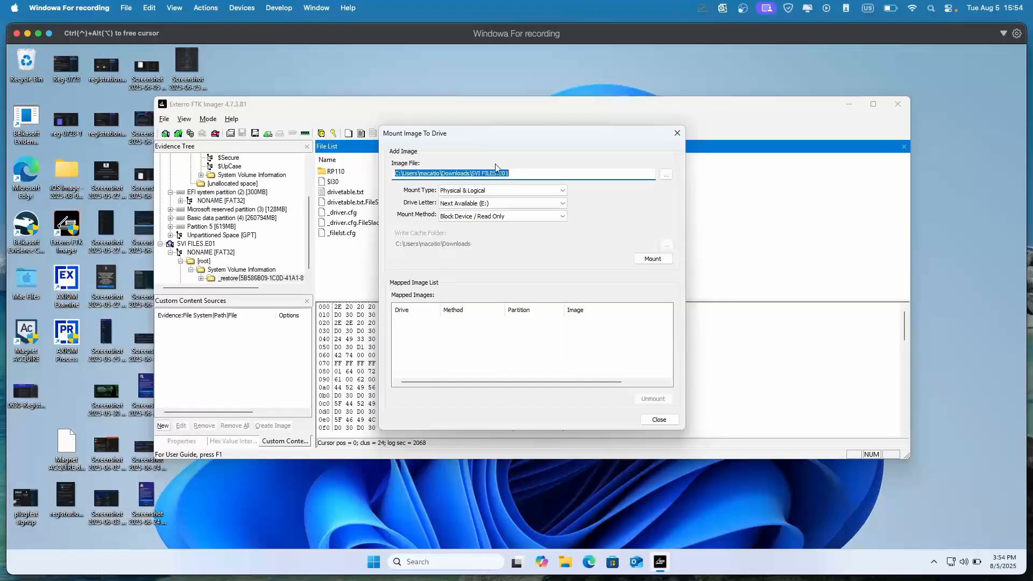
{"action": "left_click", "coordinate": [677, 133]}
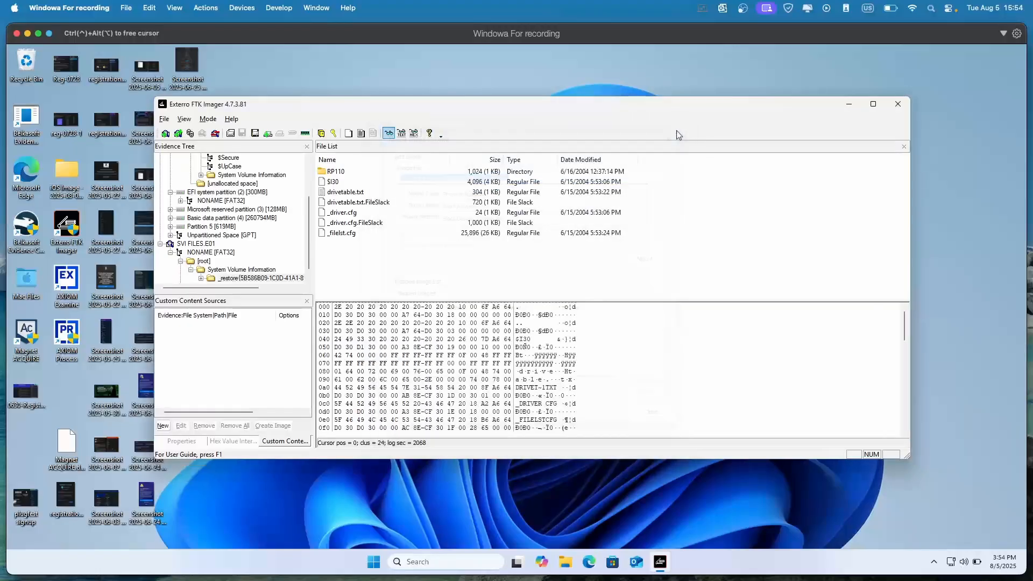
Step: Start creating a disk image with Image File as the source evidence type and browse for its source path
{"action": "left_click", "coordinate": [164, 121]}
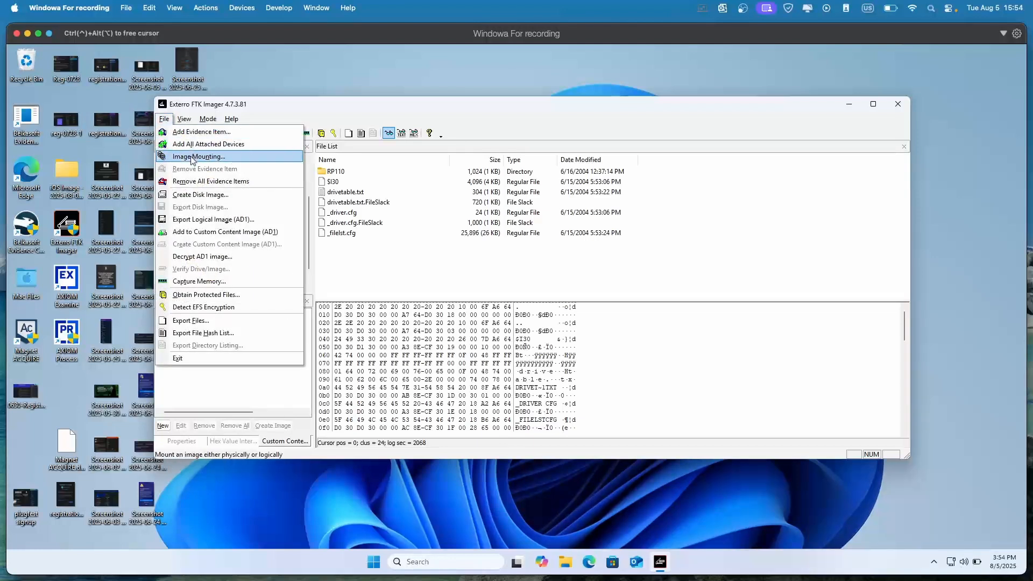
{"action": "left_click", "coordinate": [195, 197]}
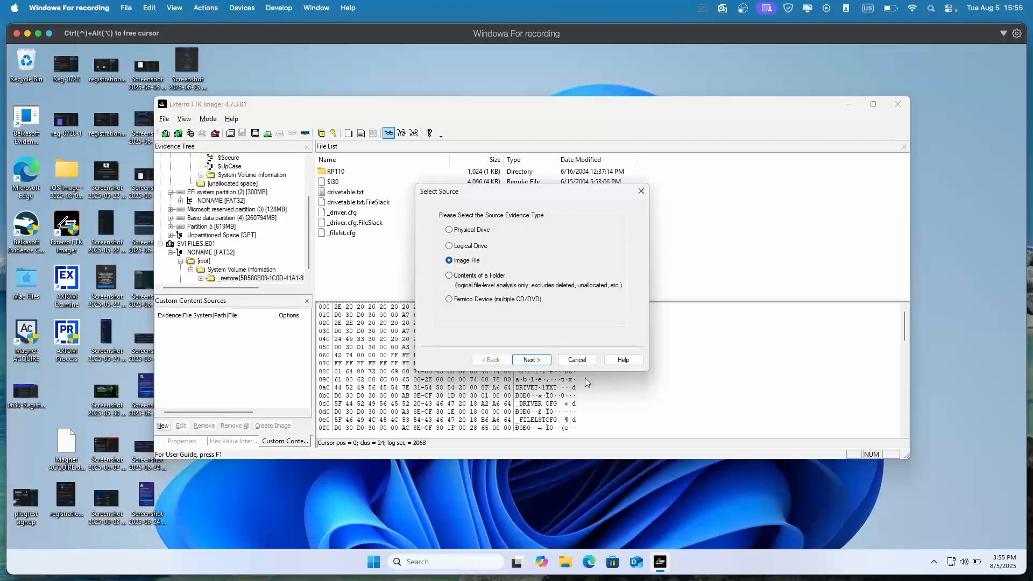
{"action": "left_click", "coordinate": [542, 359]}
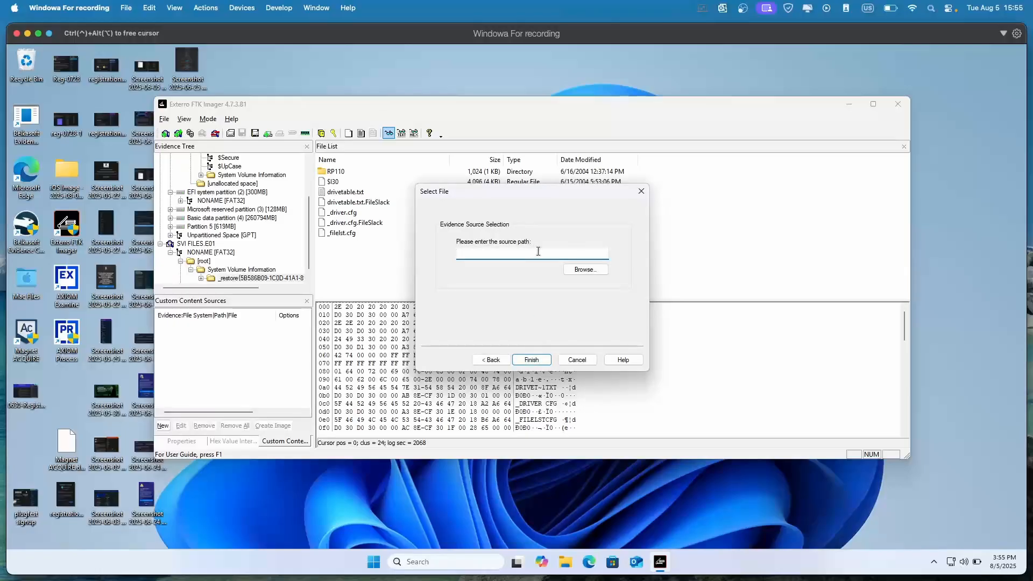
{"action": "left_click", "coordinate": [585, 269]}
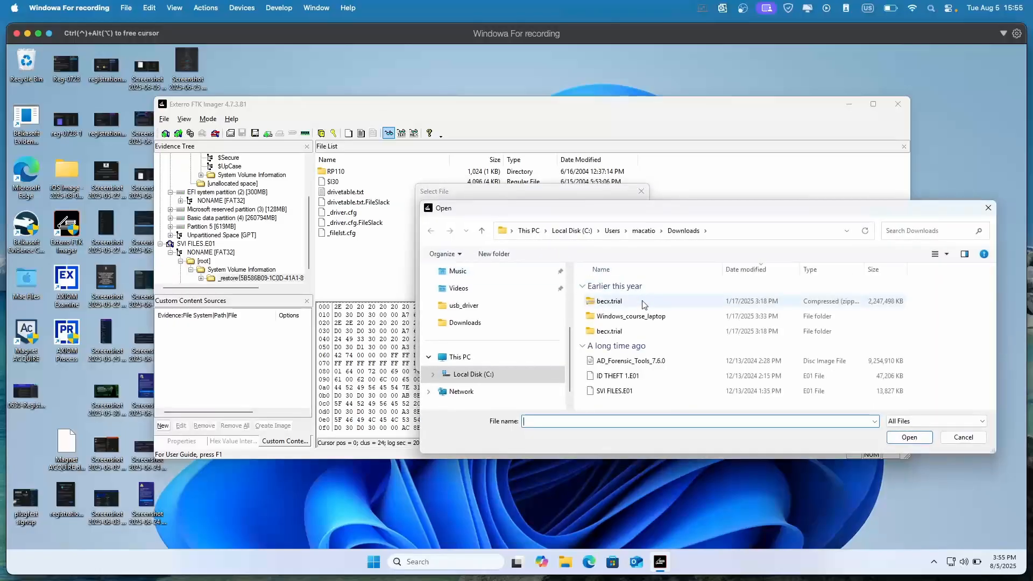
Step: Choose SVI FILES.E01 from the Downloads folder as the source of the new image and finish the source selection
{"action": "left_click", "coordinate": [682, 394]}
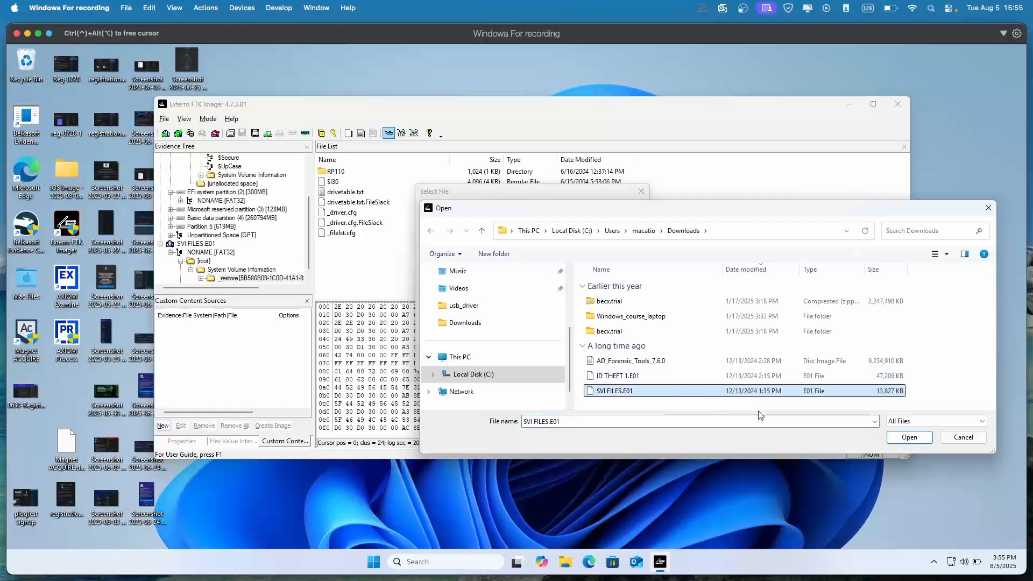
{"action": "left_click", "coordinate": [640, 225]}
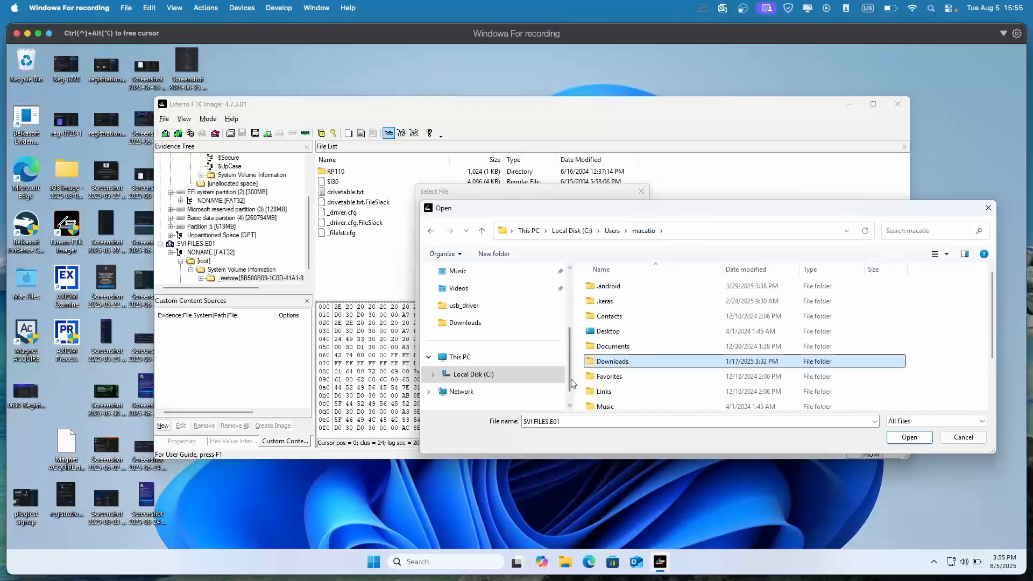
{"action": "left_click", "coordinate": [553, 420]}
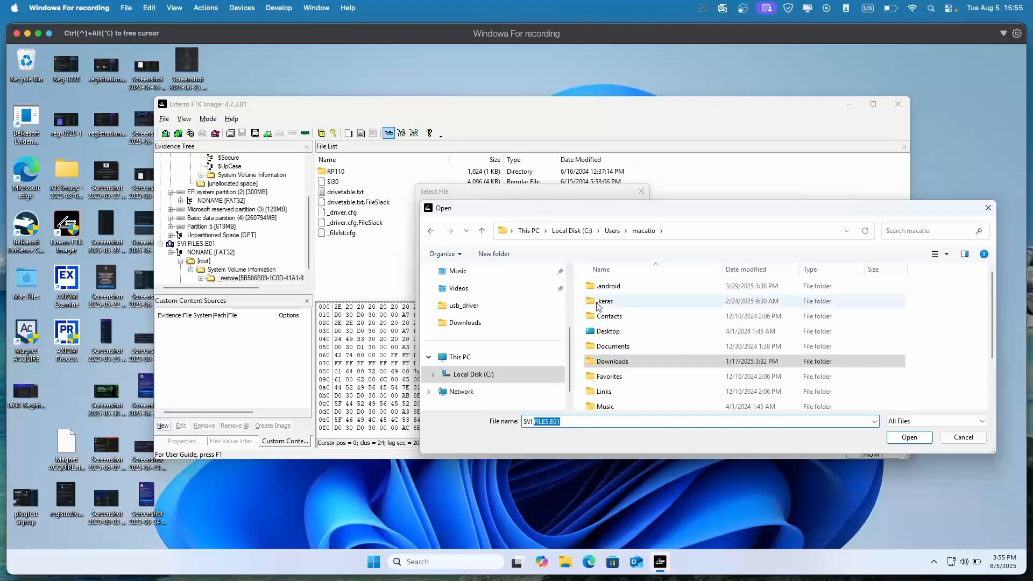
{"action": "scroll", "coordinate": [538, 389], "scroll_direction": "down", "scroll_amount": 1}
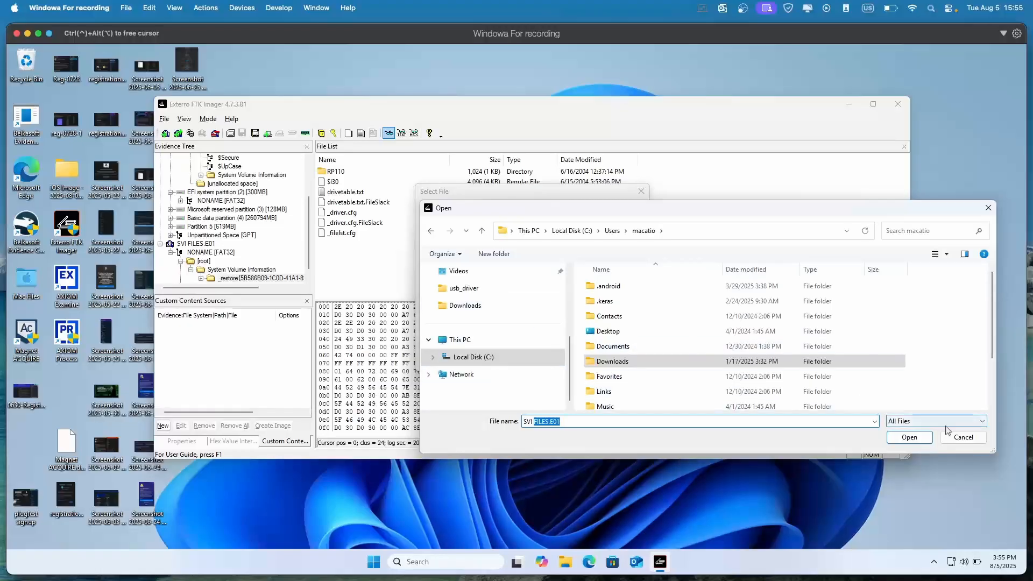
{"action": "left_click", "coordinate": [910, 437]}
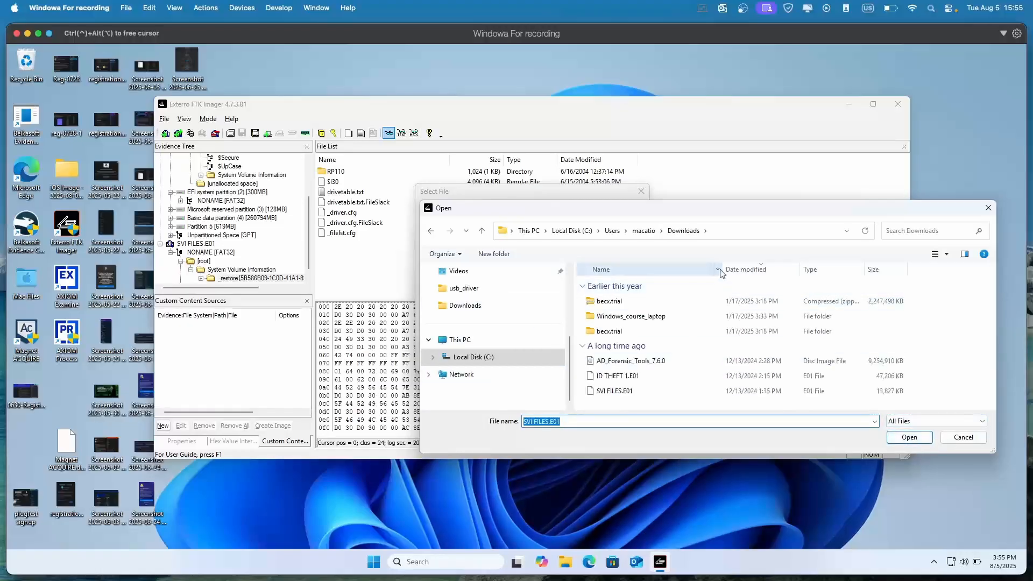
{"action": "left_click", "coordinate": [918, 441]}
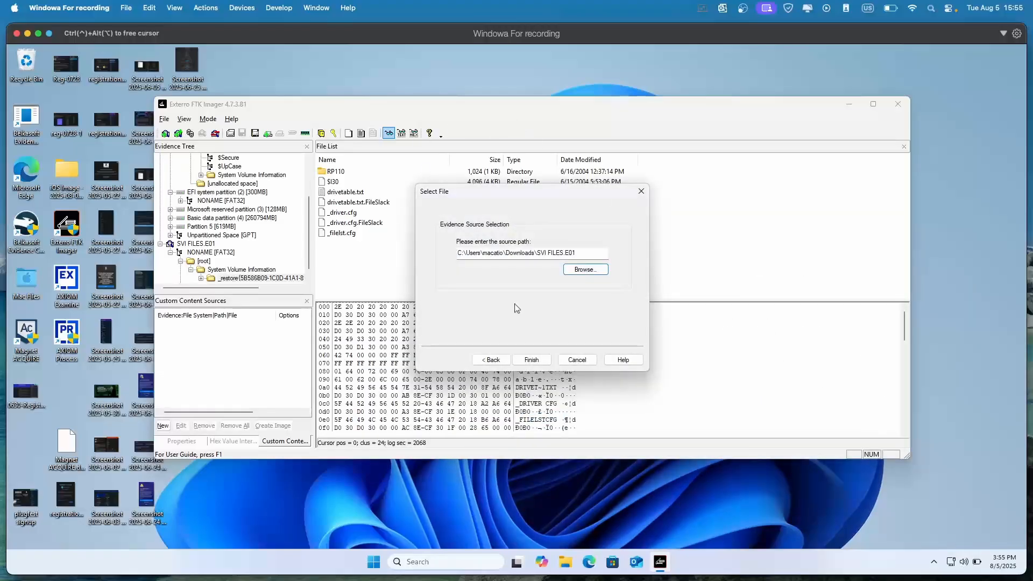
{"action": "left_click", "coordinate": [537, 359]}
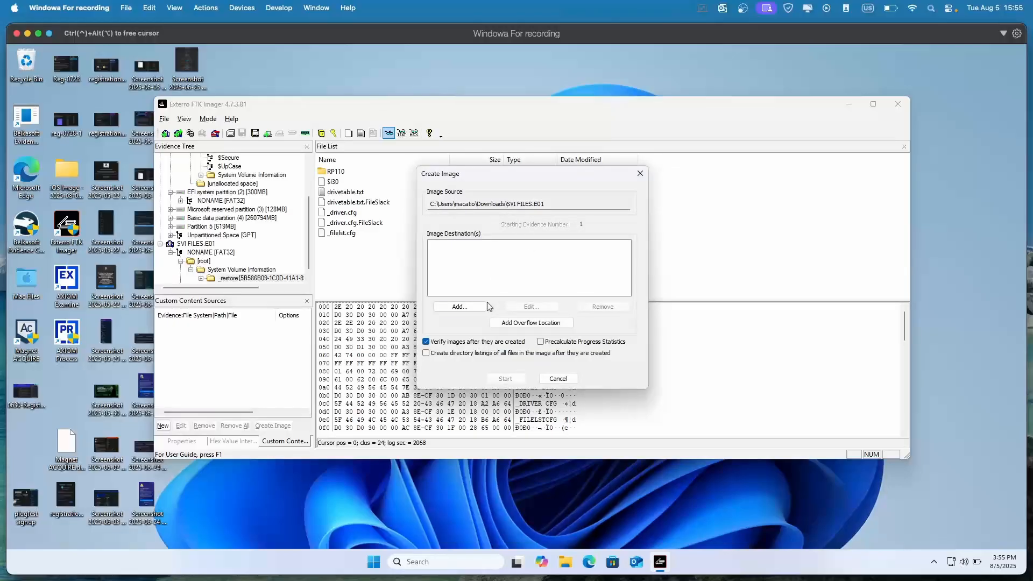
Step: Add an image destination of type E01, leaving all evidence item information fields blank
{"action": "left_click", "coordinate": [460, 307]}
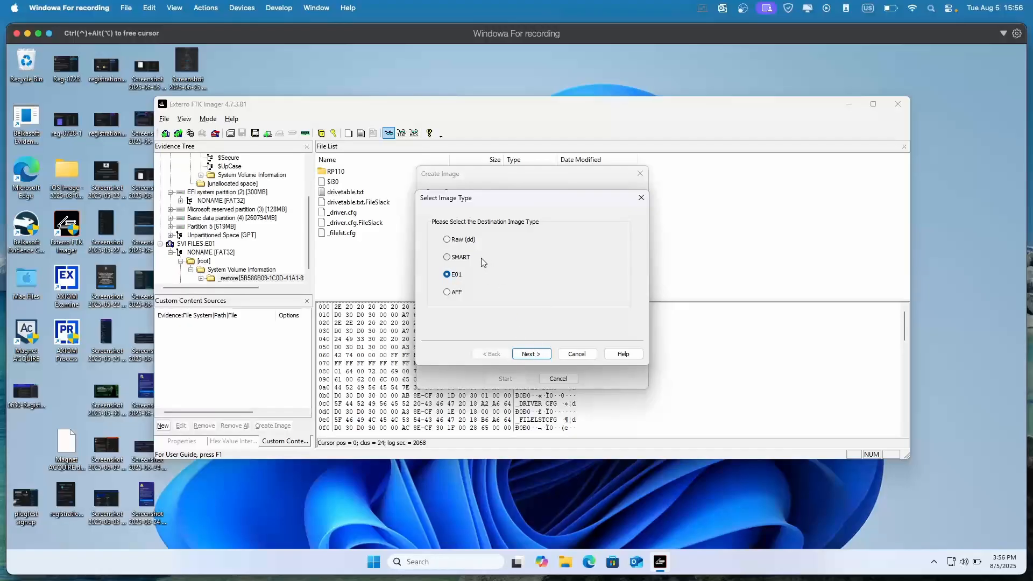
{"action": "left_click", "coordinate": [464, 241]}
{"action": "left_click", "coordinate": [460, 260]}
{"action": "left_click", "coordinate": [450, 293]}
{"action": "left_click", "coordinate": [449, 273]}
{"action": "left_click", "coordinate": [530, 353]}
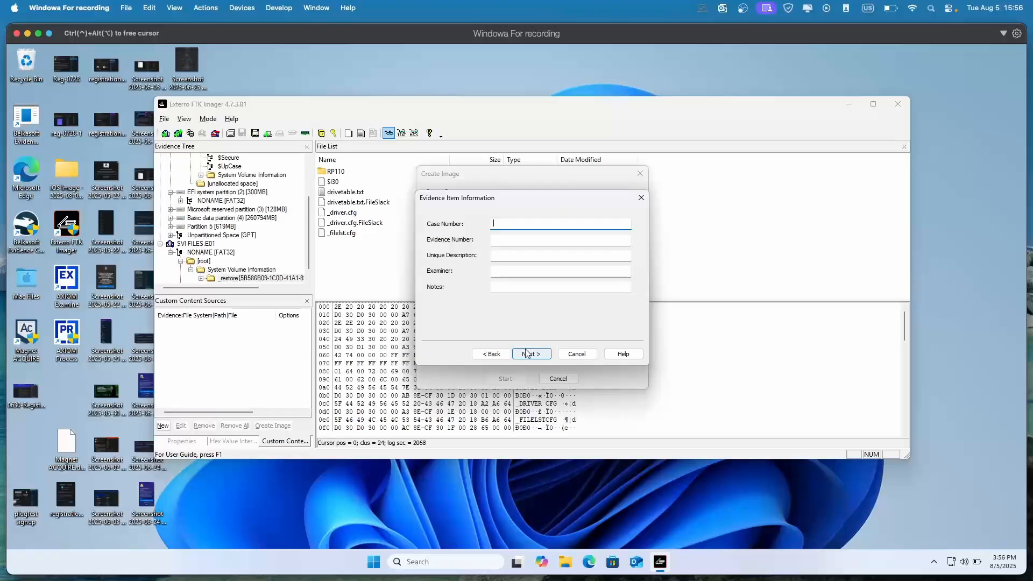
{"action": "left_click", "coordinate": [526, 353]}
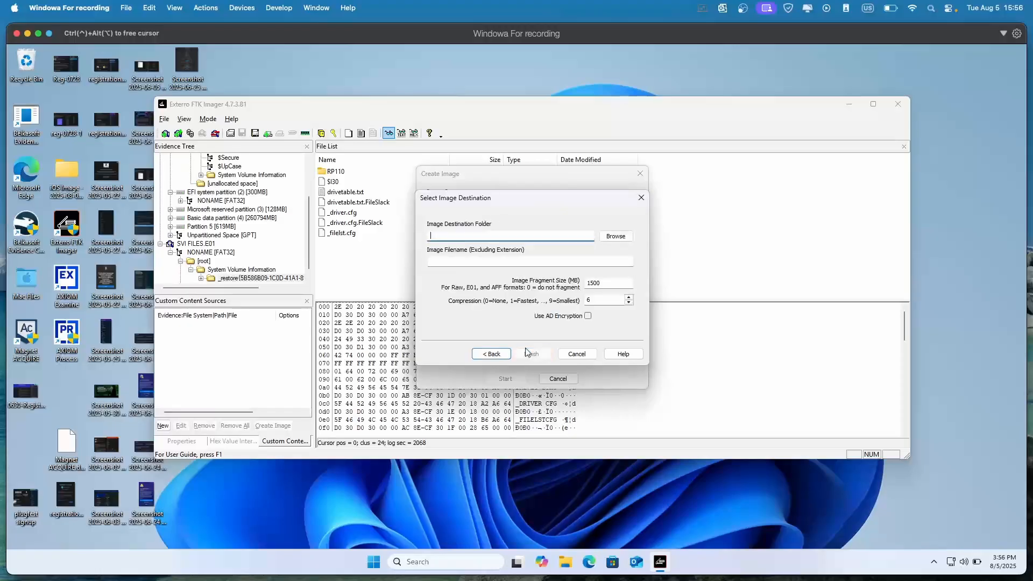
Step: Examine the fragment size, destination folder and filename settings, and look through the available destination folders without choosing one
{"action": "left_click", "coordinate": [598, 285]}
{"action": "double_click", "coordinate": [596, 282]}
{"action": "left_click", "coordinate": [527, 235]}
{"action": "left_click", "coordinate": [469, 260]}
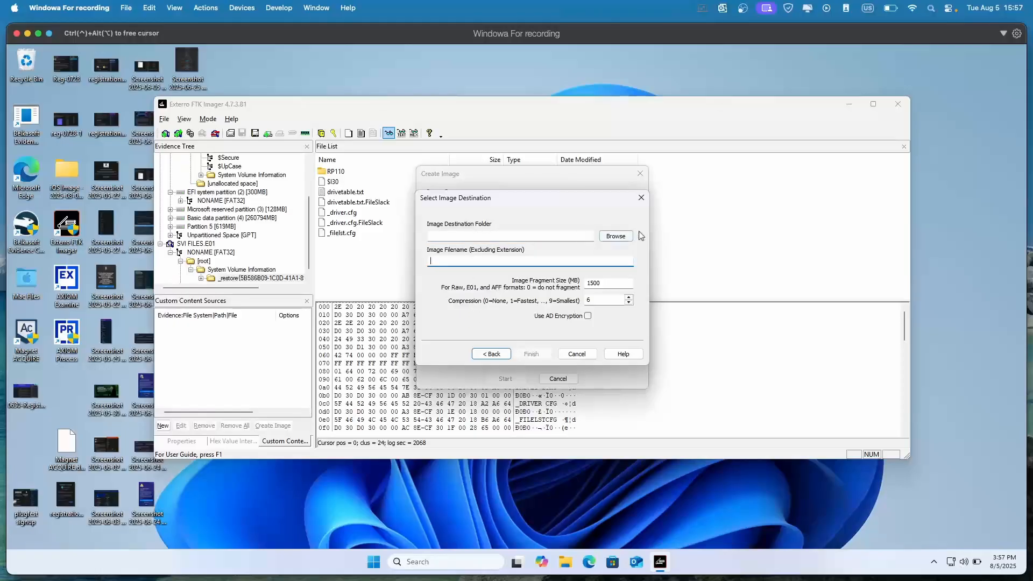
{"action": "left_click", "coordinate": [627, 237]}
{"action": "scroll", "coordinate": [539, 277], "scroll_direction": "down", "scroll_amount": 1}
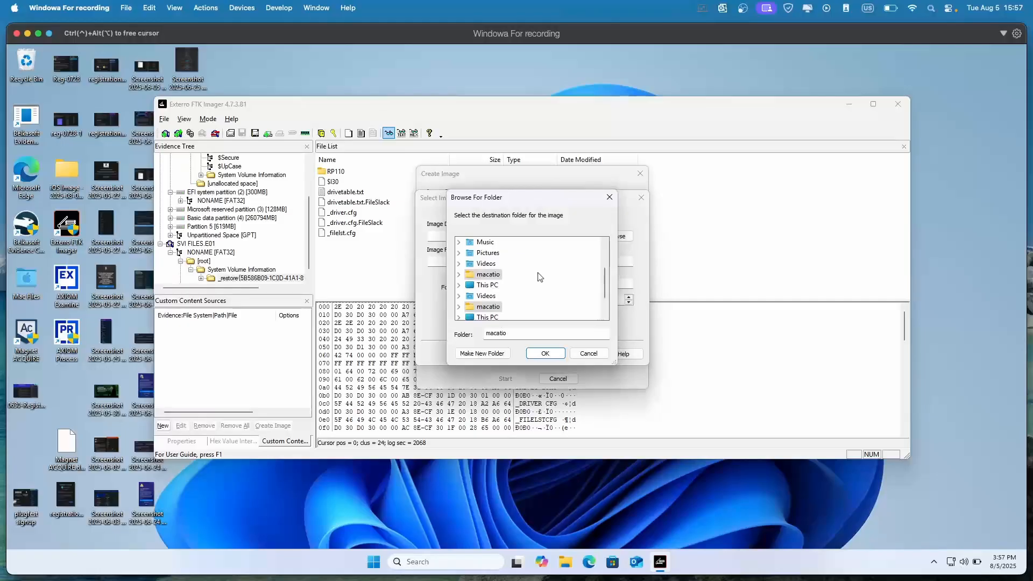
{"action": "scroll", "coordinate": [539, 277], "scroll_direction": "up", "scroll_amount": 1}
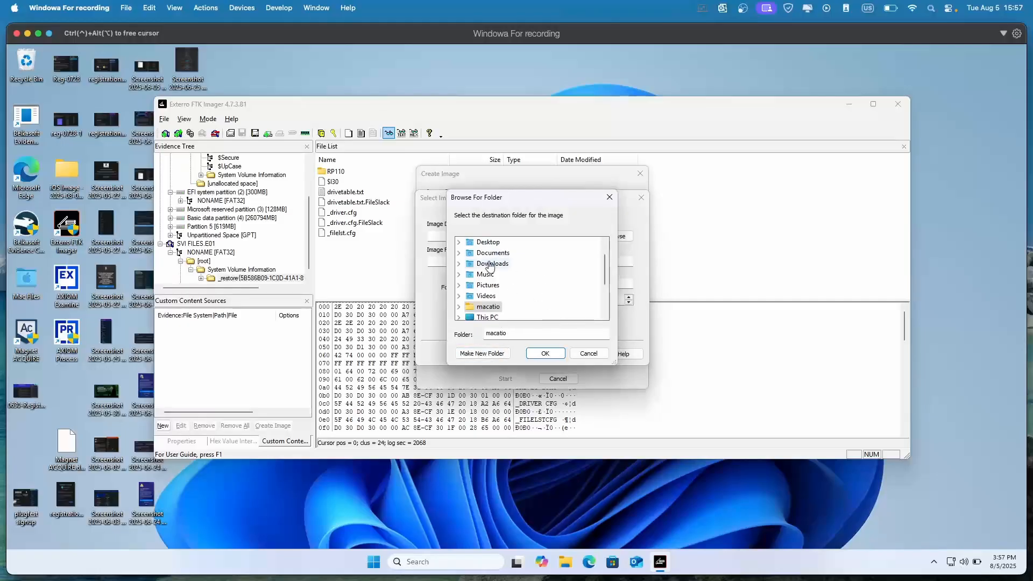
{"action": "scroll", "coordinate": [505, 282], "scroll_direction": "down", "scroll_amount": 1}
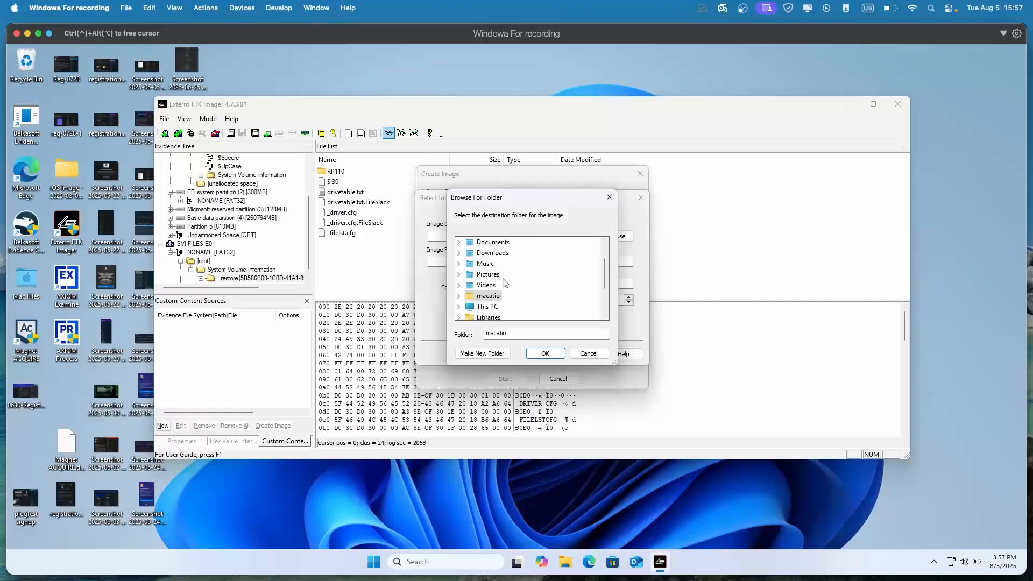
{"action": "left_click", "coordinate": [589, 357]}
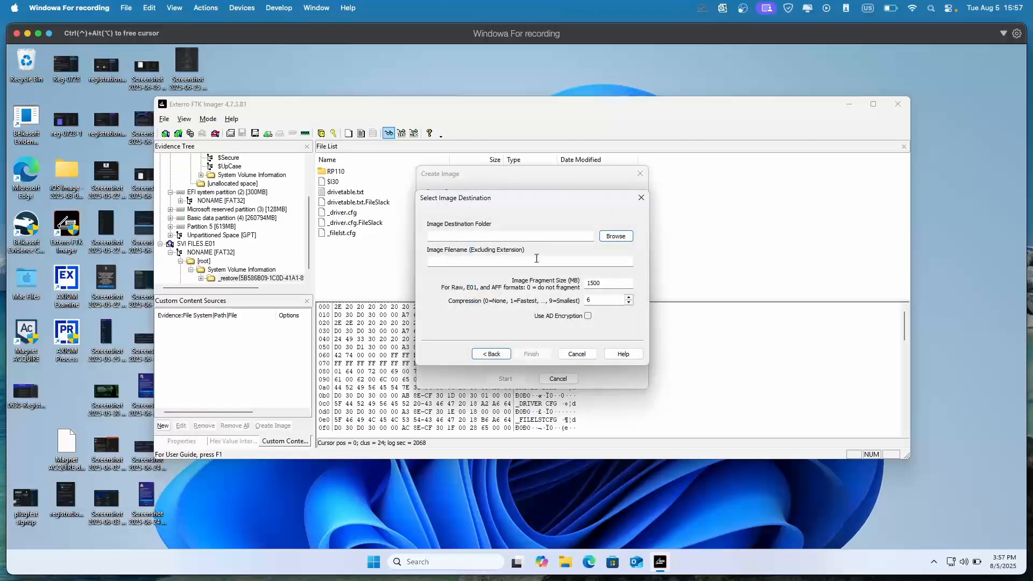
Step: Set the image destination to the Documents folder with the filename sxi and finish adding the destination
{"action": "left_click", "coordinate": [536, 258]}
{"action": "left_click", "coordinate": [615, 237]}
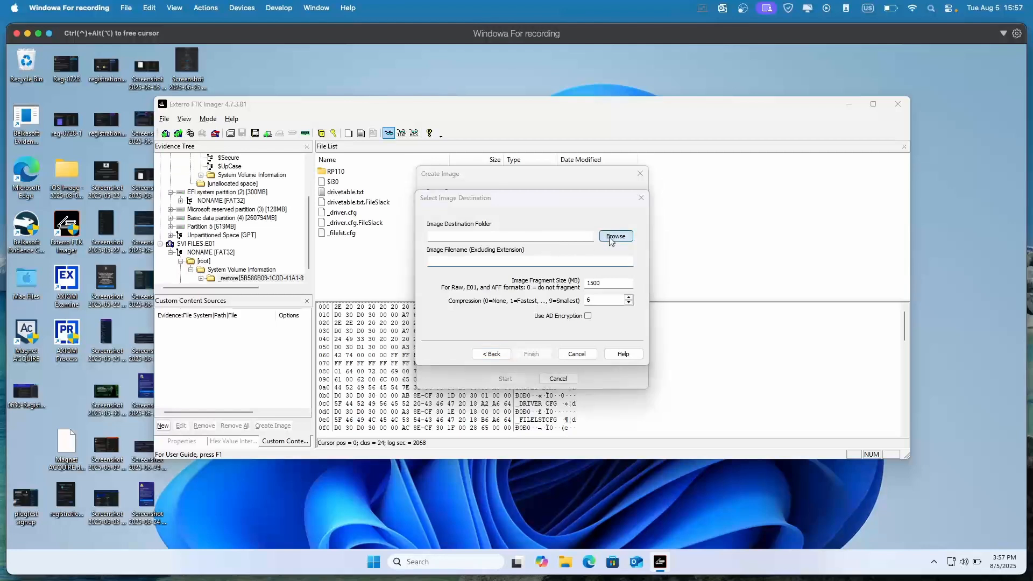
{"action": "double_click", "coordinate": [492, 253]}
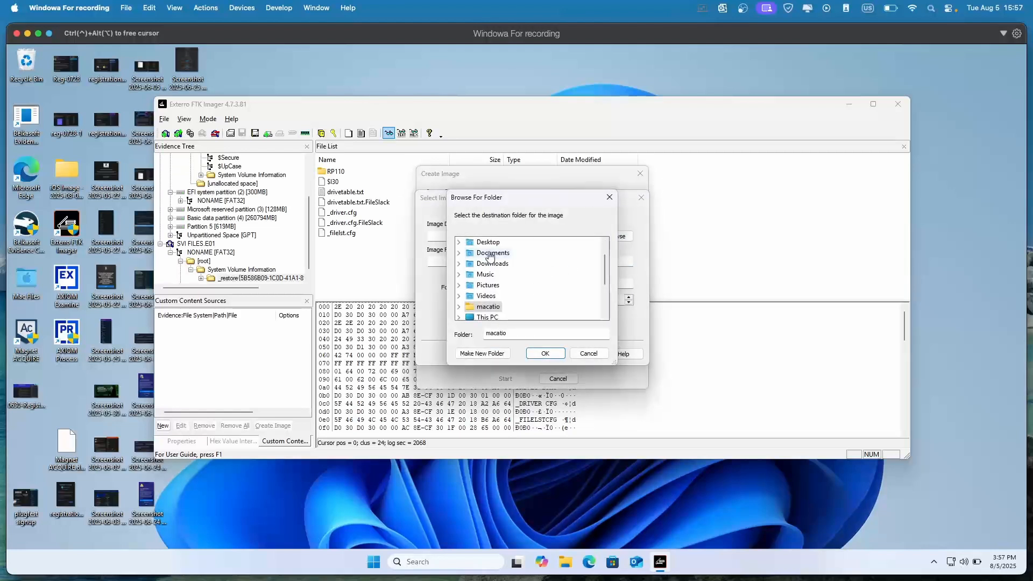
{"action": "left_click", "coordinate": [546, 355]}
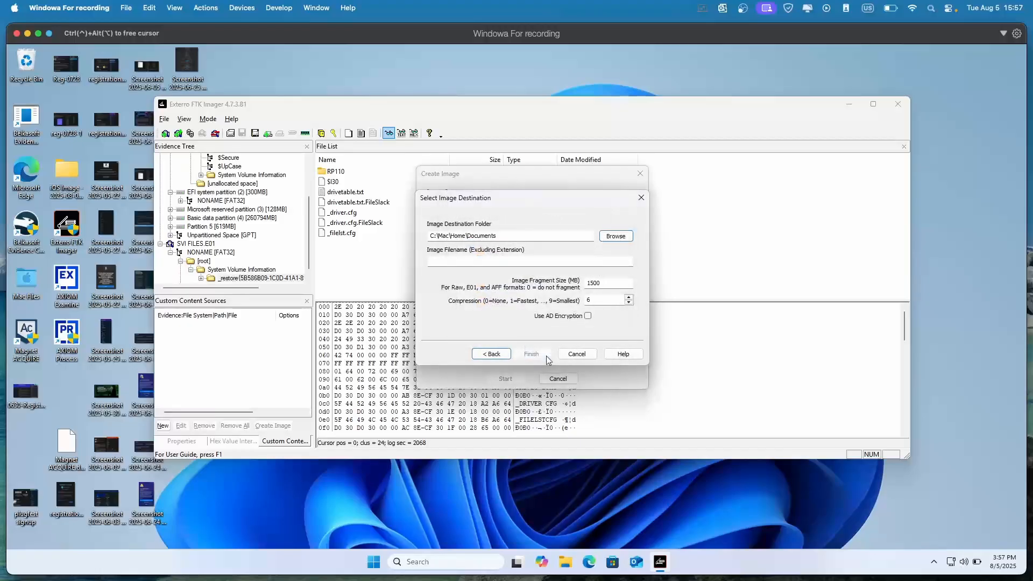
{"action": "left_click", "coordinate": [509, 262]}
{"action": "type", "text": "sc"}
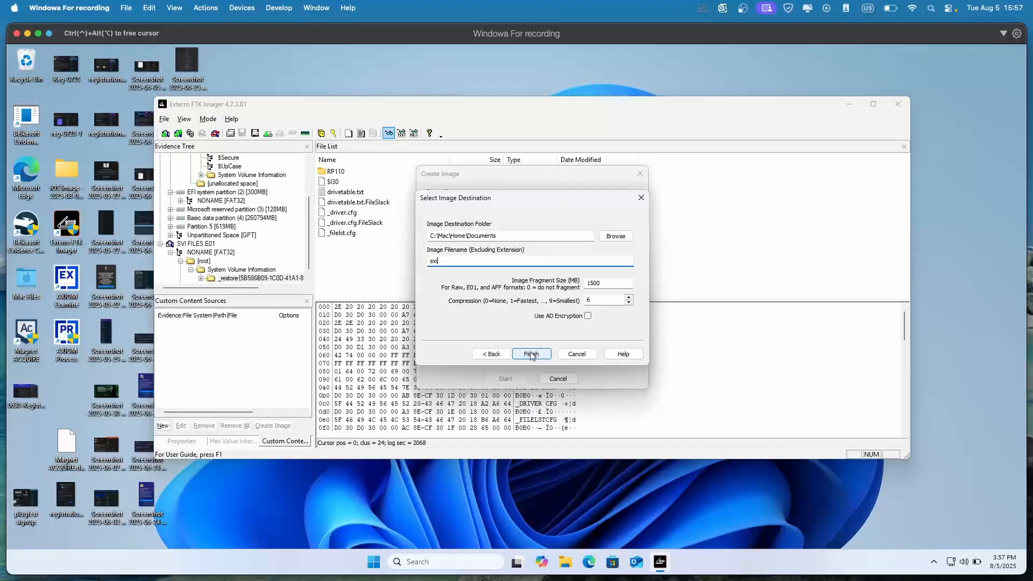
{"action": "left_click", "coordinate": [531, 354]}
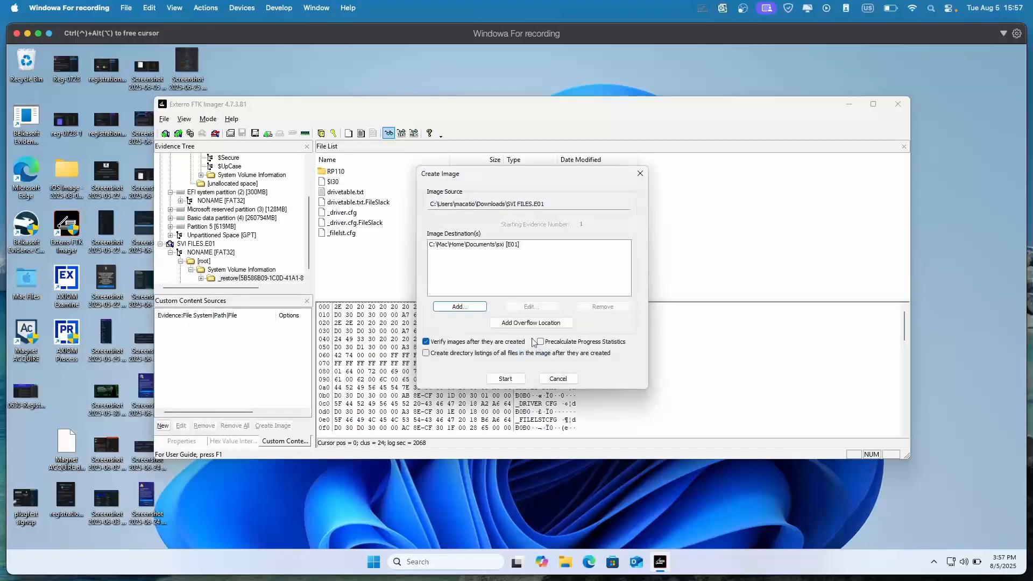
Step: Create the E01 image with verification enabled, review the MD5 and SHA1 verify results, and close the results and progress windows
{"action": "left_click", "coordinate": [501, 378]}
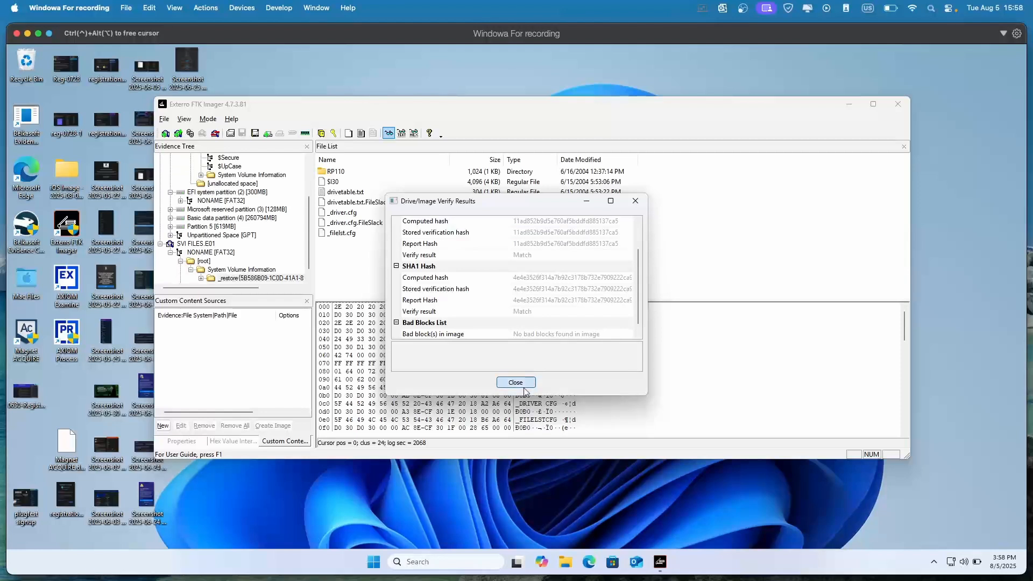
{"action": "scroll", "coordinate": [540, 277], "scroll_direction": "down", "scroll_amount": 1}
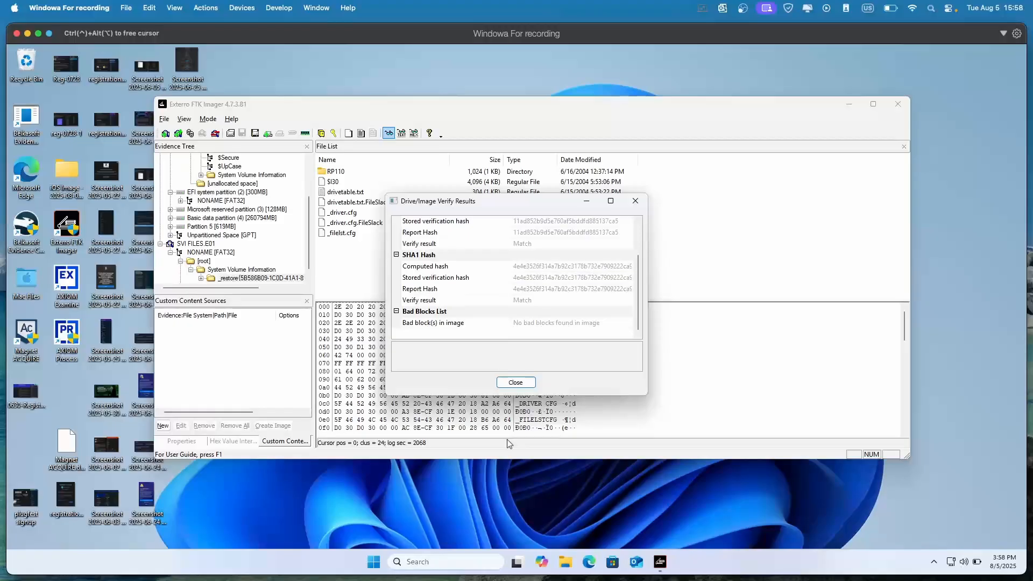
{"action": "left_click", "coordinate": [513, 383]}
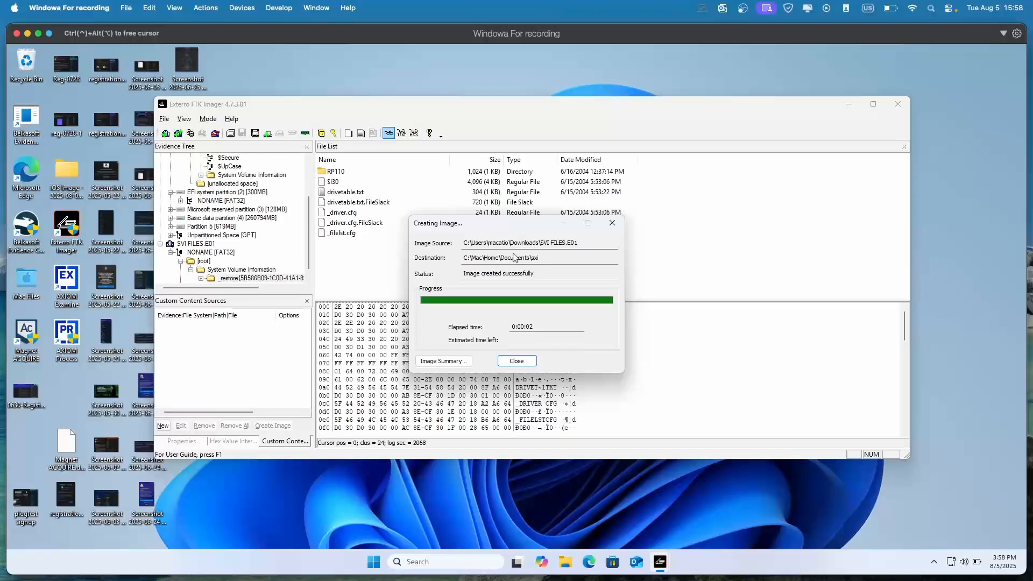
{"action": "left_click", "coordinate": [502, 275]}
{"action": "left_click", "coordinate": [616, 223]}
{"action": "scroll", "coordinate": [538, 260], "scroll_direction": "left", "scroll_amount": 3}
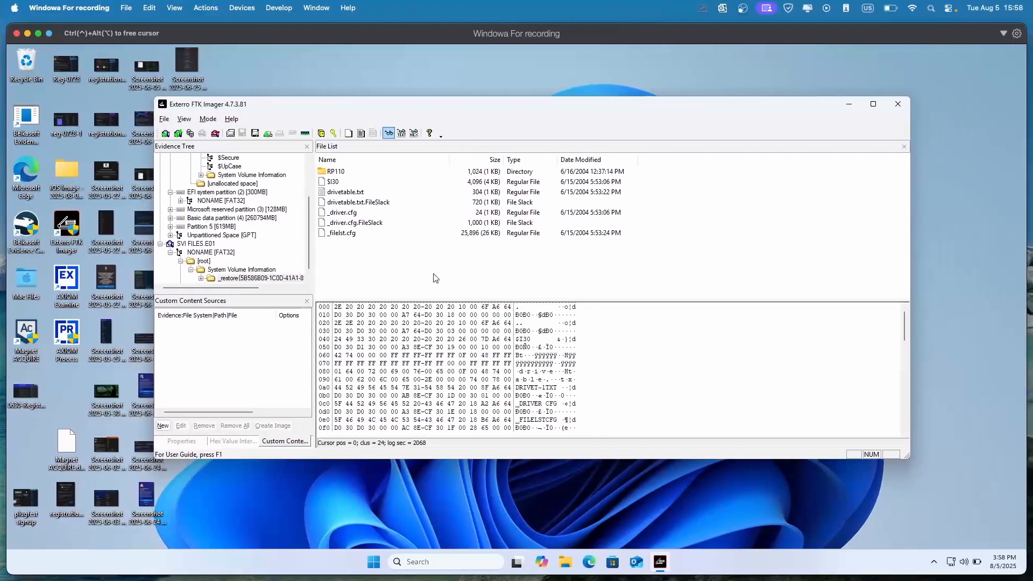
{"action": "scroll", "coordinate": [189, 182], "scroll_direction": "down", "scroll_amount": 1}
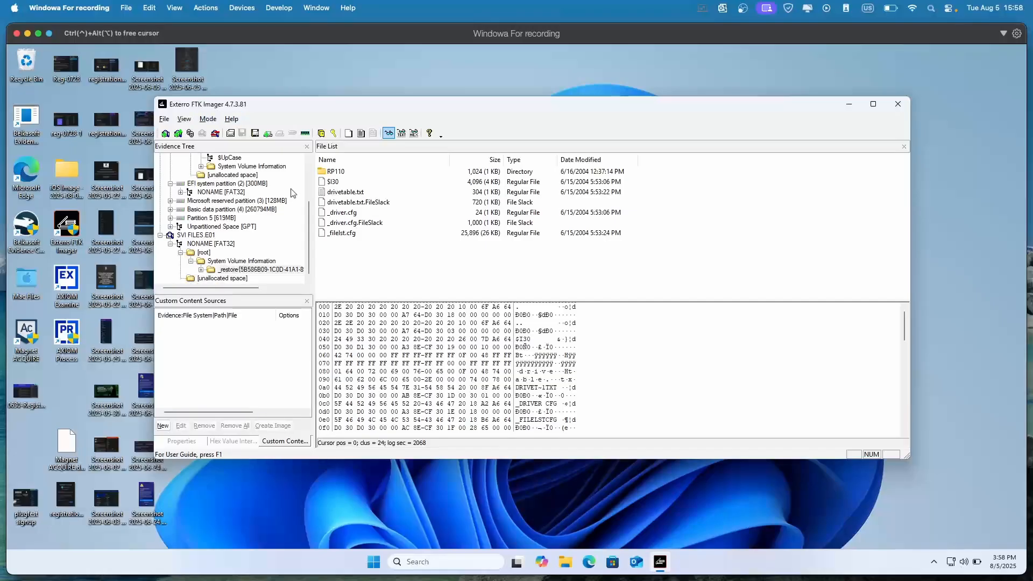
Step: Open the memory capture settings and set the destination path to the Downloads folder in the user profile
{"action": "left_click", "coordinate": [305, 133]}
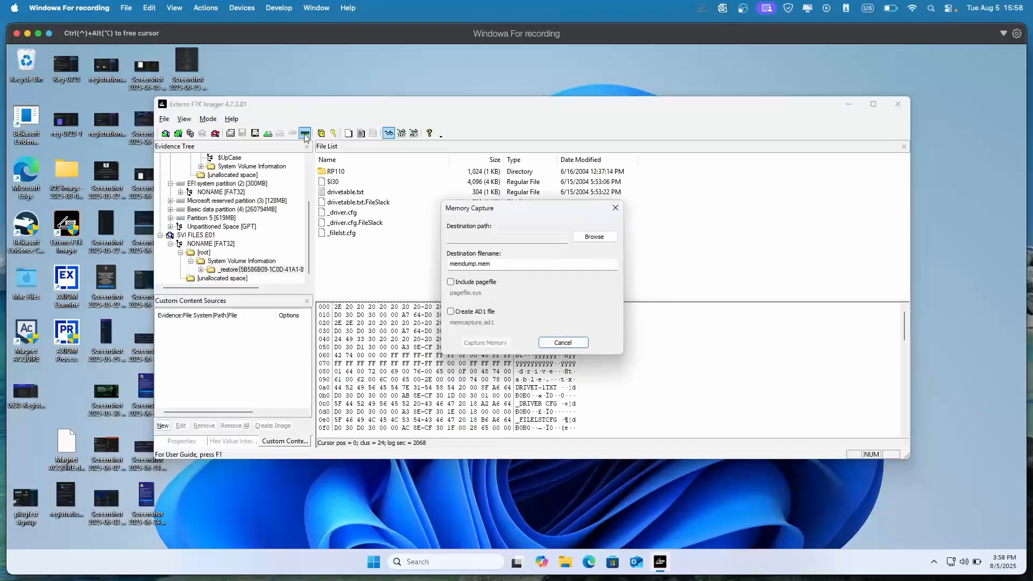
{"action": "left_click", "coordinate": [495, 240]}
{"action": "left_click", "coordinate": [596, 237]}
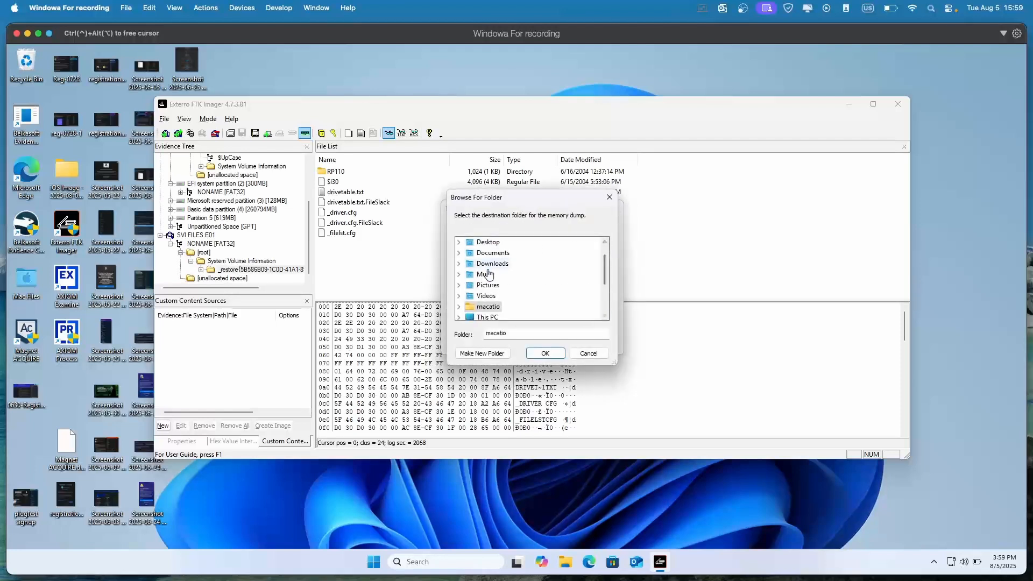
{"action": "scroll", "coordinate": [489, 285], "scroll_direction": "down", "scroll_amount": 1}
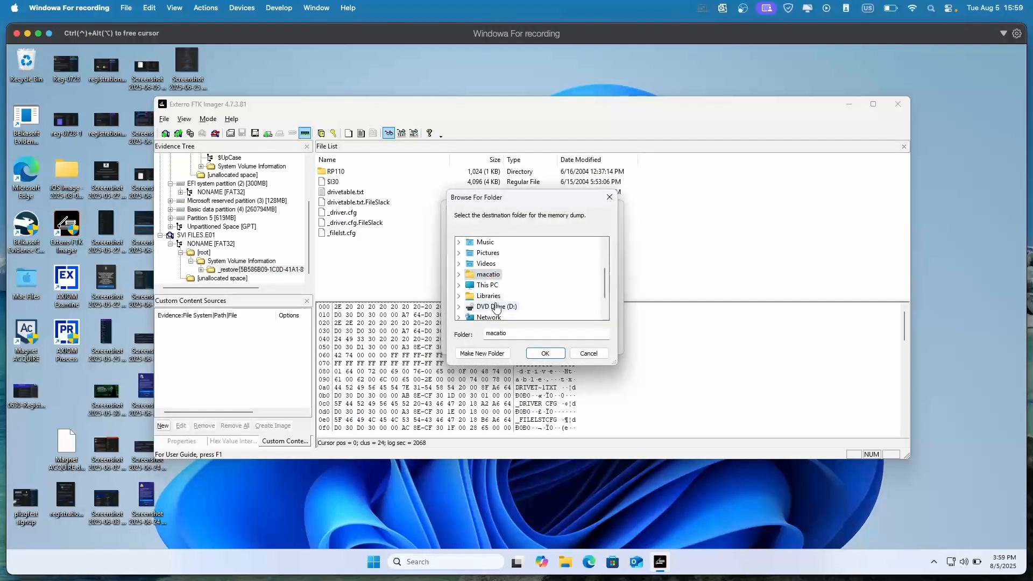
{"action": "left_click", "coordinate": [485, 277]}
{"action": "double_click", "coordinate": [476, 275]}
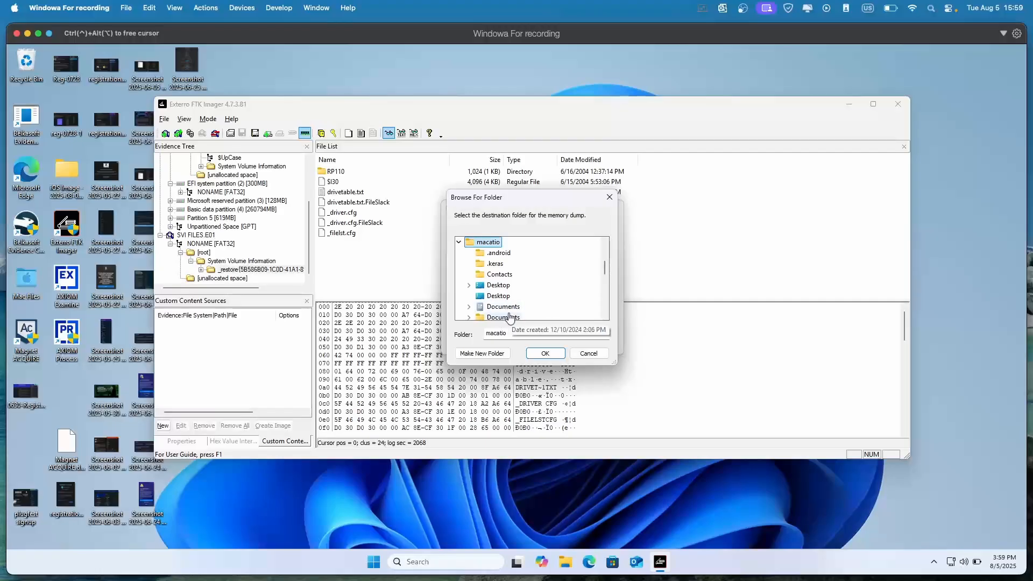
{"action": "scroll", "coordinate": [510, 295], "scroll_direction": "down", "scroll_amount": 1}
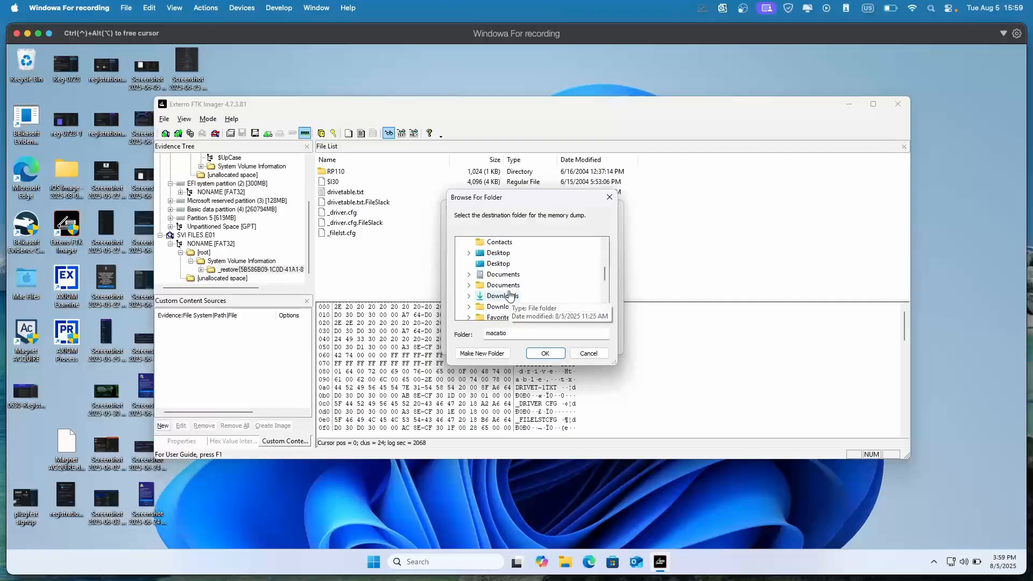
{"action": "double_click", "coordinate": [510, 295]}
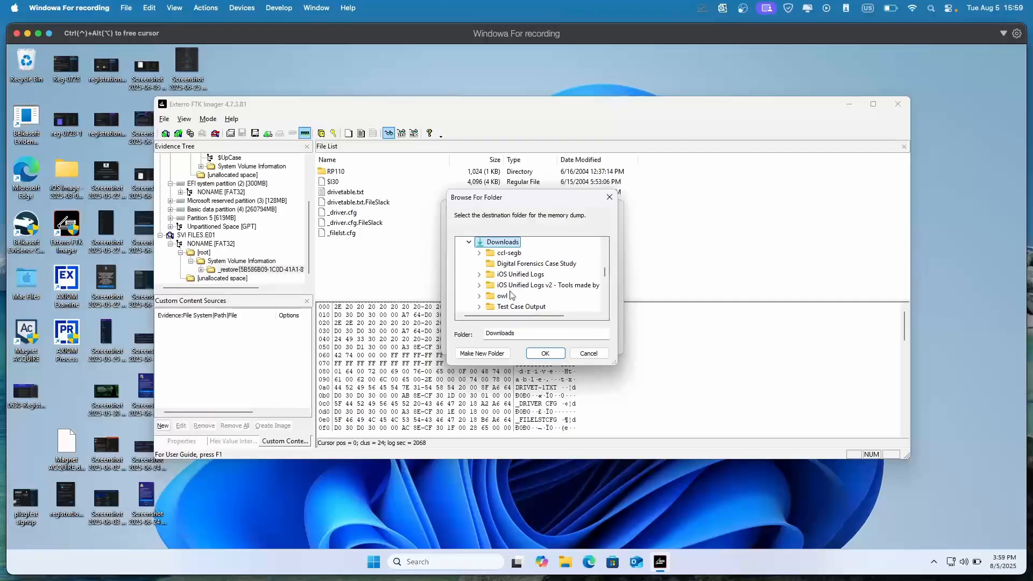
{"action": "left_click", "coordinate": [545, 354]}
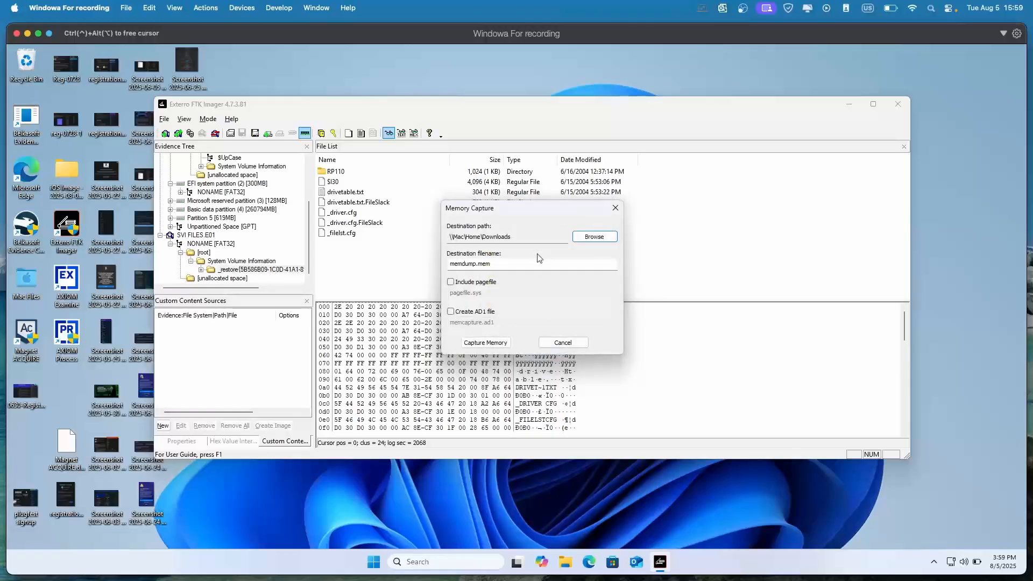
Step: Try to capture memory to memdump.mem with AD1 file creation enabled and the pagefile excluded, and close the capture progress
{"action": "left_click", "coordinate": [451, 311]}
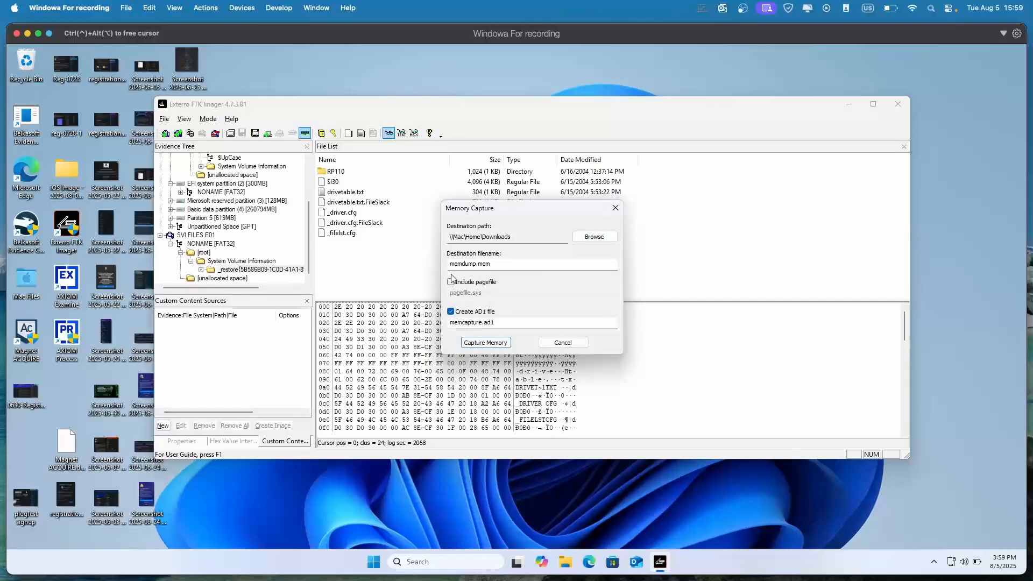
{"action": "left_click", "coordinate": [451, 282]}
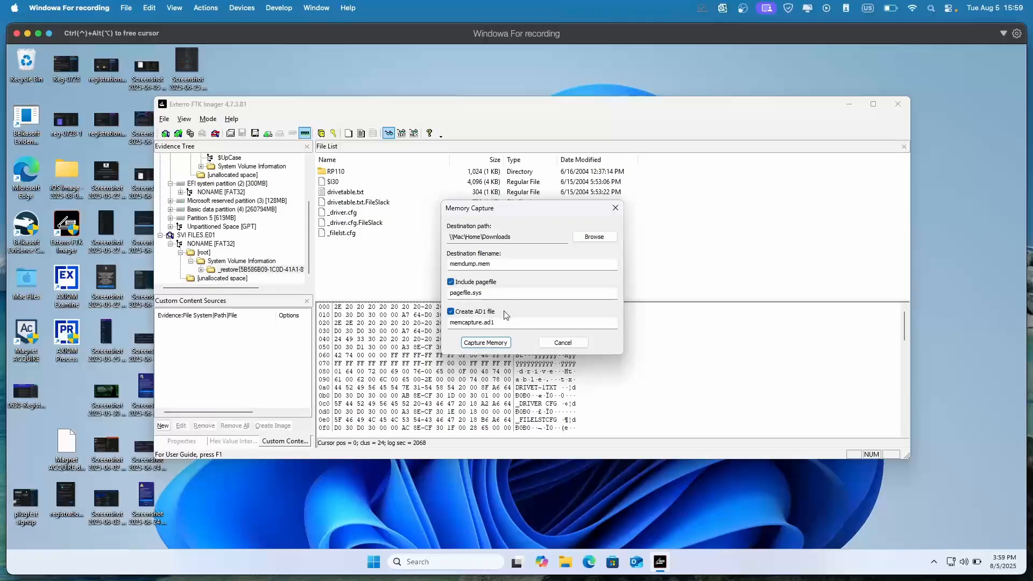
{"action": "left_click", "coordinate": [451, 282]}
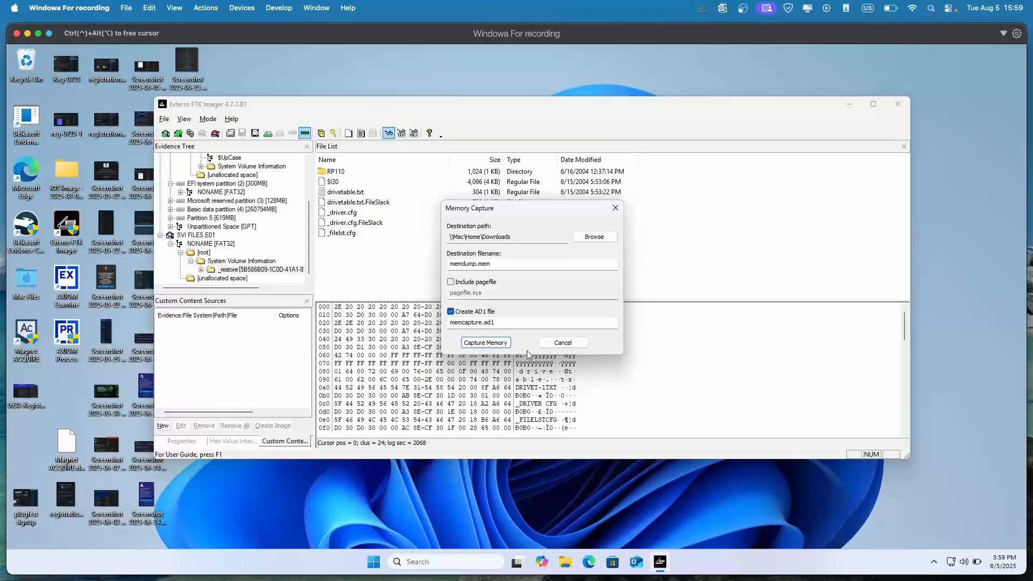
{"action": "left_click", "coordinate": [498, 343]}
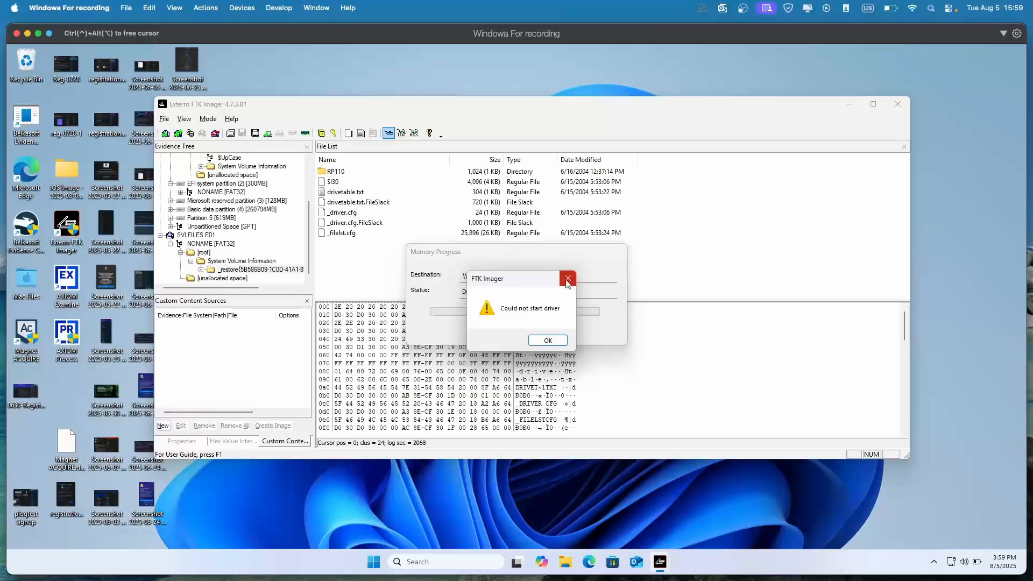
{"action": "left_click", "coordinate": [566, 280]}
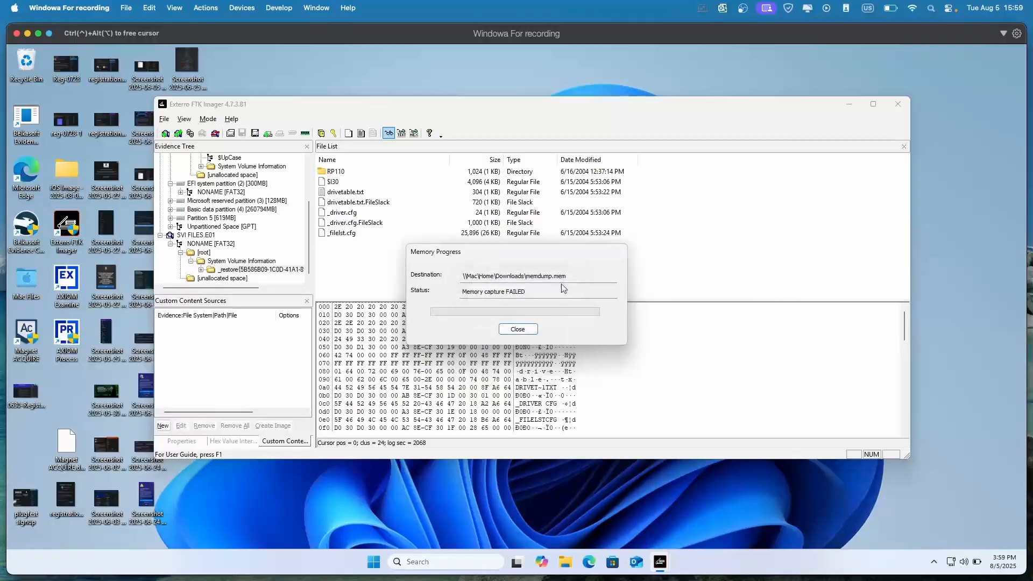
{"action": "left_click", "coordinate": [517, 327]}
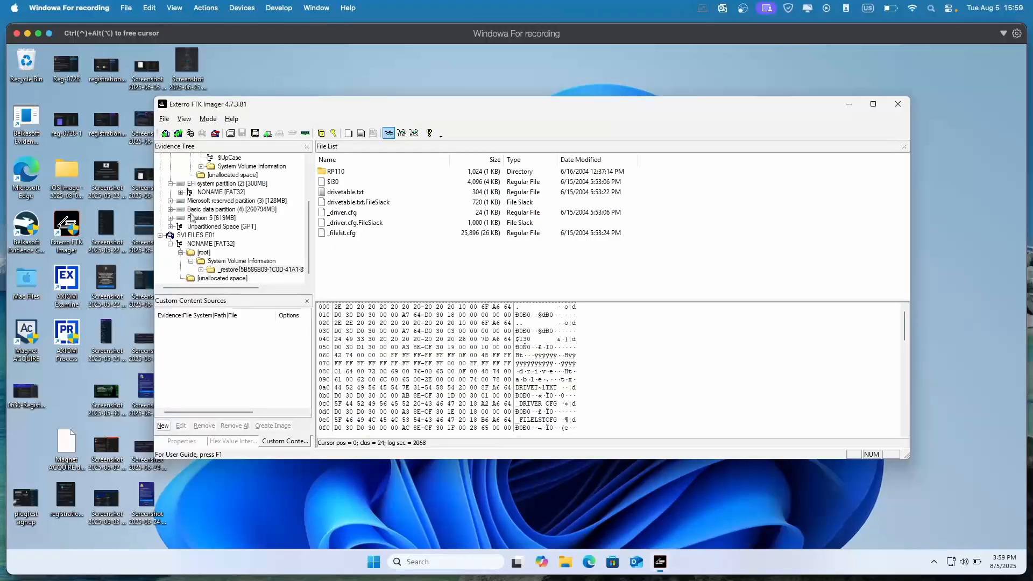
Step: Export drivetable.txt from the SVI FILES.E01 restore folder to the Documents folder in the user profile
{"action": "left_click", "coordinate": [164, 118]}
{"action": "mouse_move", "coordinate": [184, 119]}
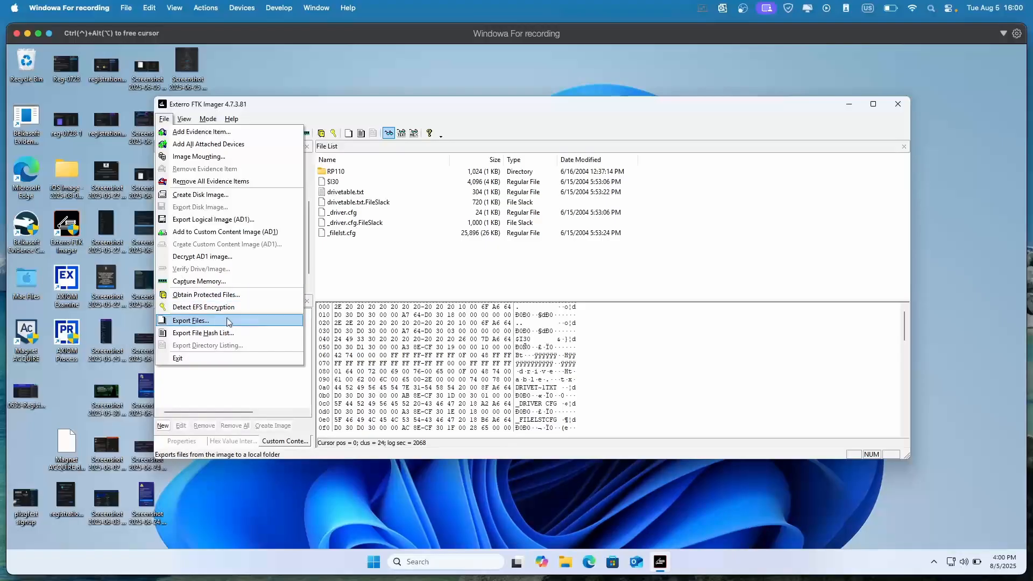
{"action": "left_click", "coordinate": [404, 194]}
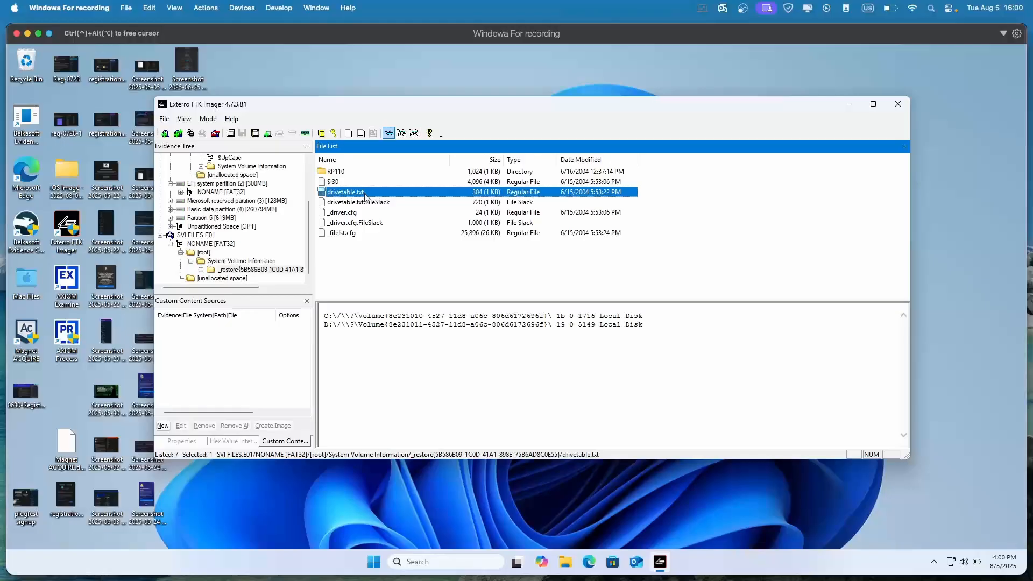
{"action": "right_click", "coordinate": [366, 195]}
{"action": "left_click", "coordinate": [387, 200]}
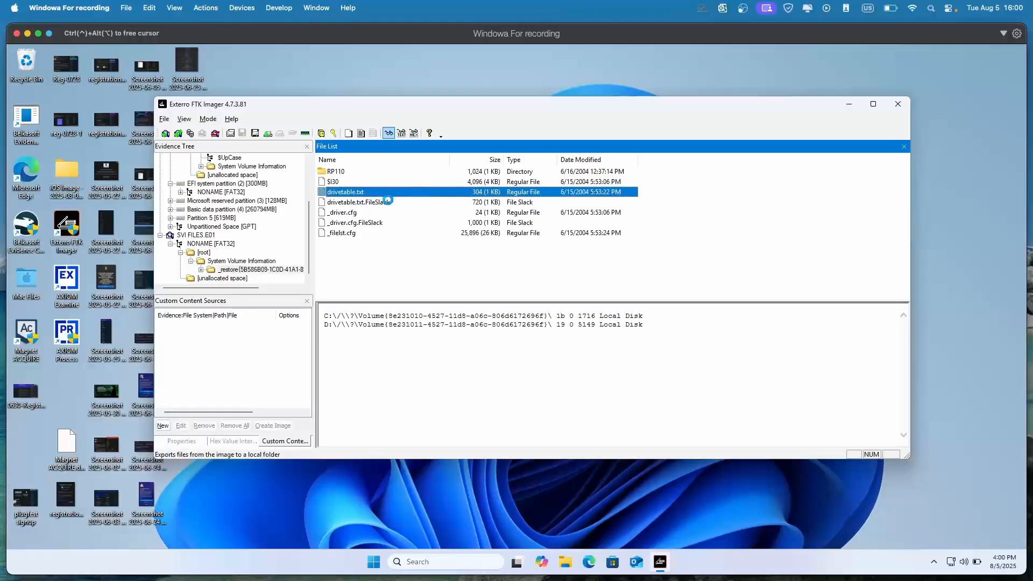
{"action": "left_click", "coordinate": [486, 307]}
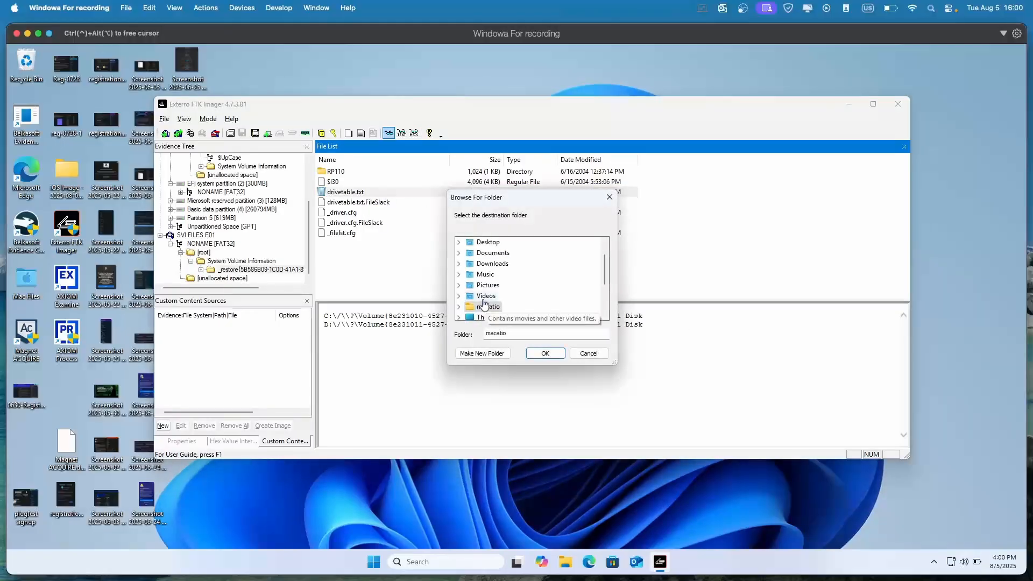
{"action": "double_click", "coordinate": [484, 307]}
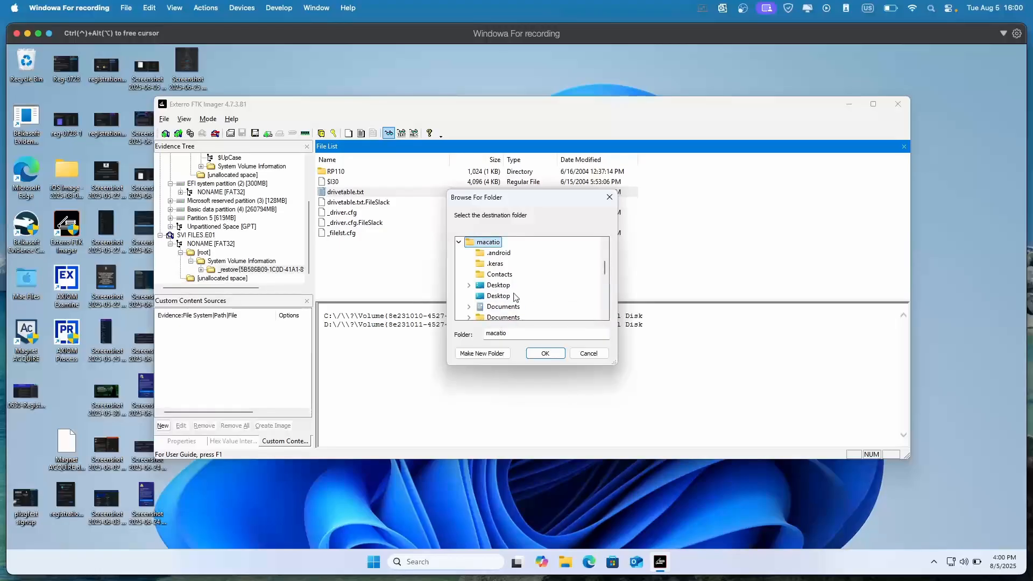
{"action": "left_click", "coordinate": [506, 316]}
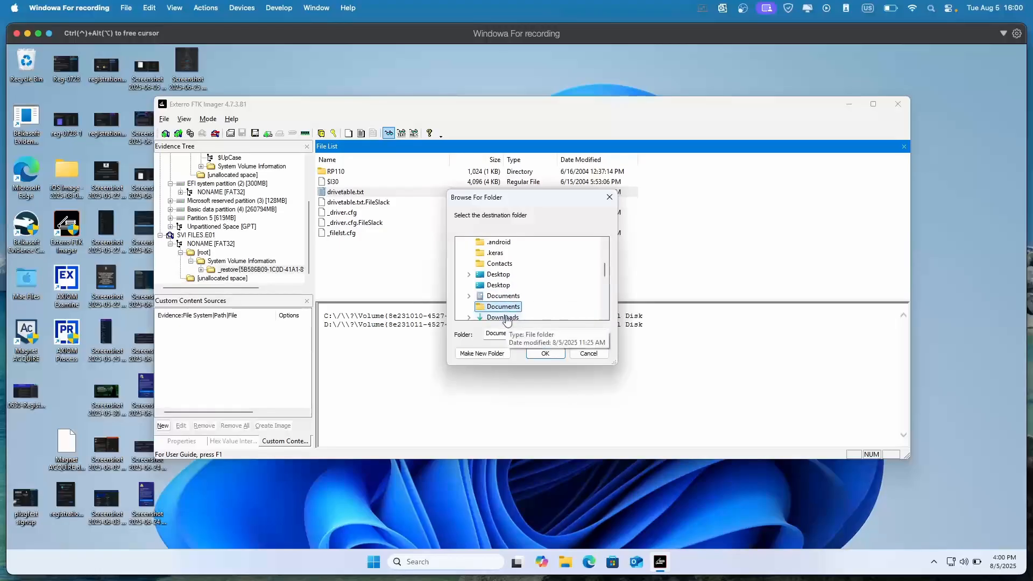
{"action": "left_click", "coordinate": [545, 356]}
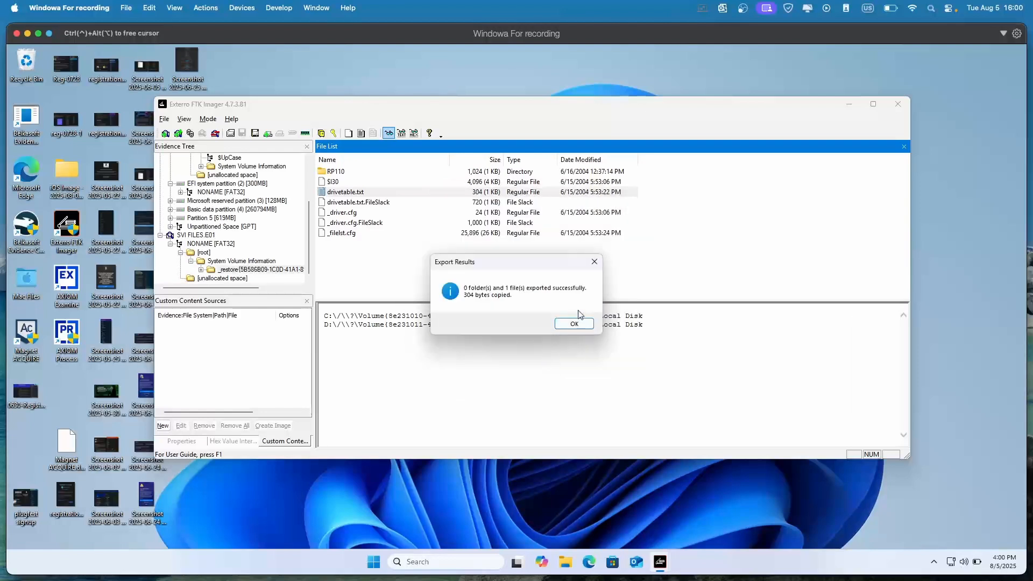
{"action": "left_click", "coordinate": [572, 324]}
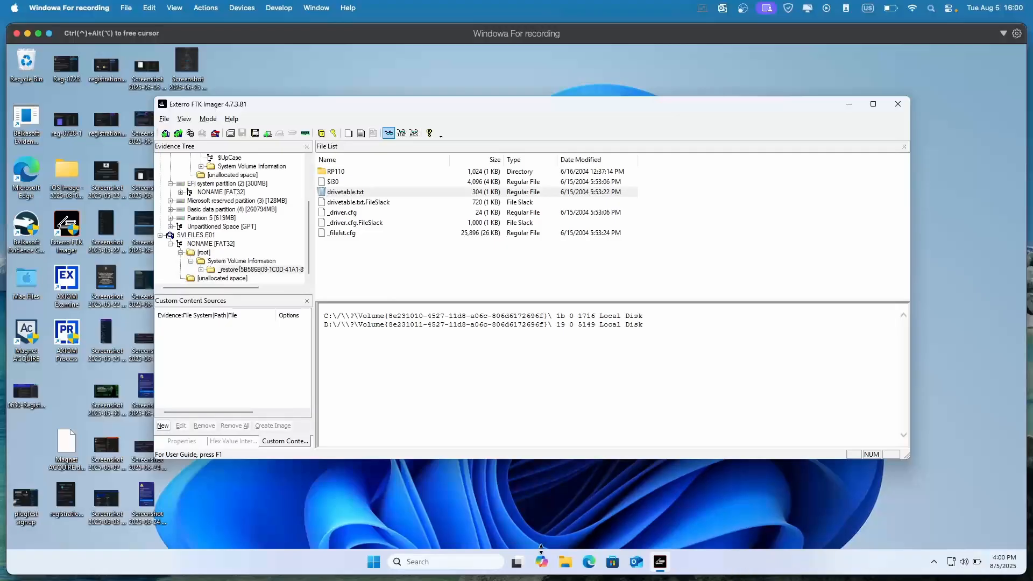
Step: Switch to File Explorer and look through the Documents folder for the exported drivetable file
{"action": "left_click", "coordinate": [566, 564]}
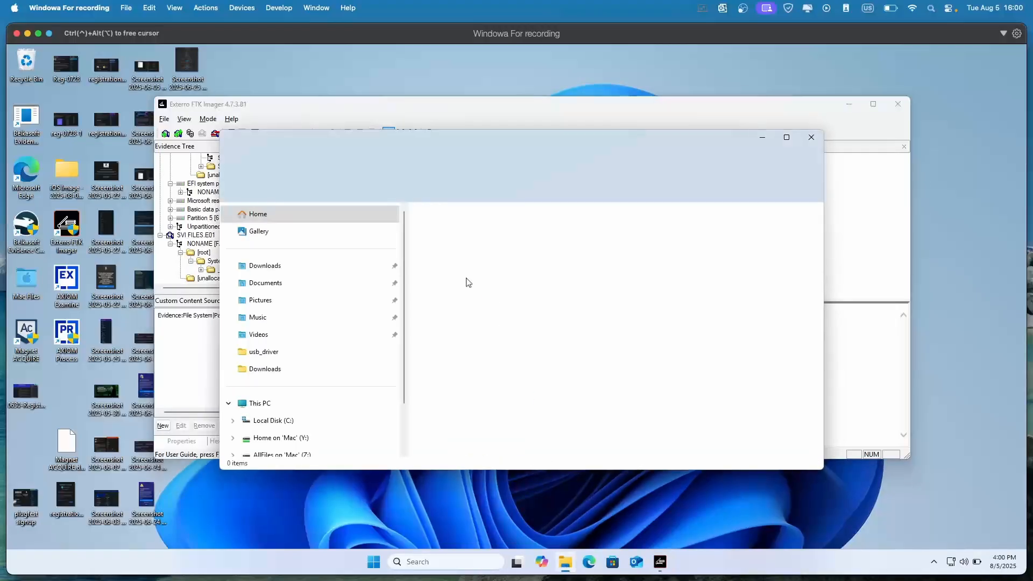
{"action": "left_click", "coordinate": [288, 283]}
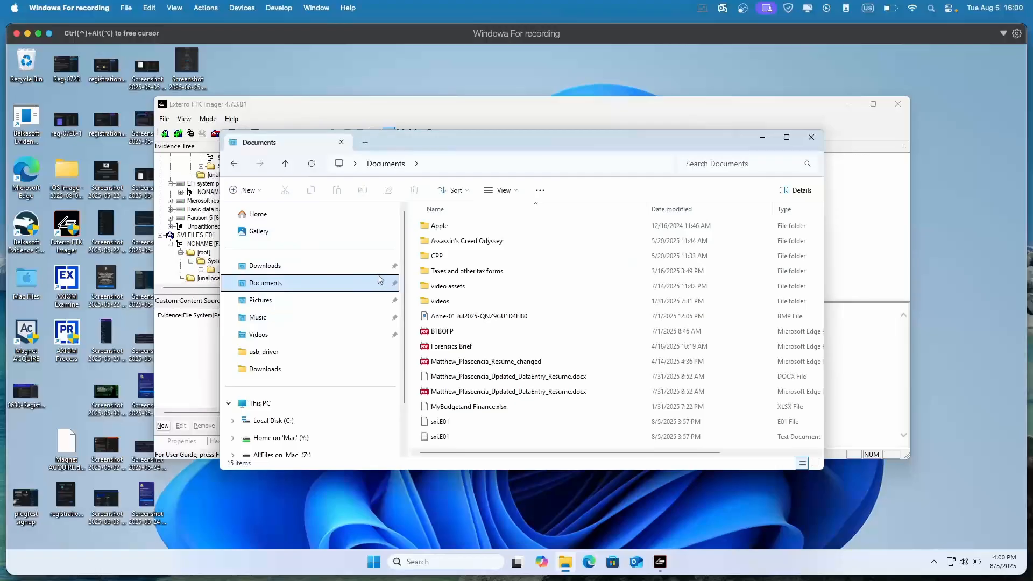
{"action": "scroll", "coordinate": [378, 280], "scroll_direction": "down", "scroll_amount": 3}
{"action": "scroll", "coordinate": [376, 279], "scroll_direction": "up", "scroll_amount": 2}
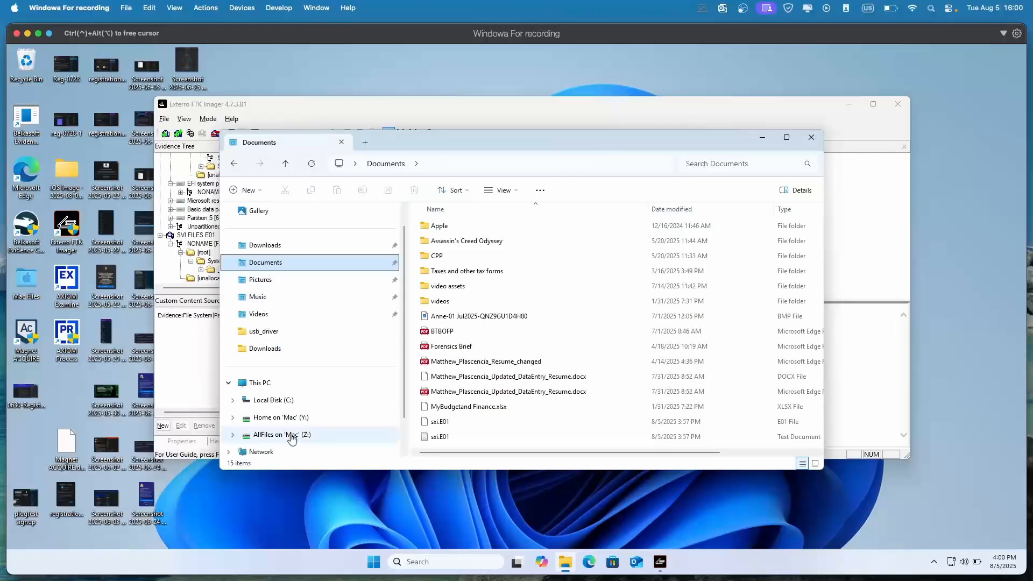
Step: Open the exported drivetable text file from the user profile's Documents folder under Users on Local Disk (C:)
{"action": "left_click", "coordinate": [312, 405]}
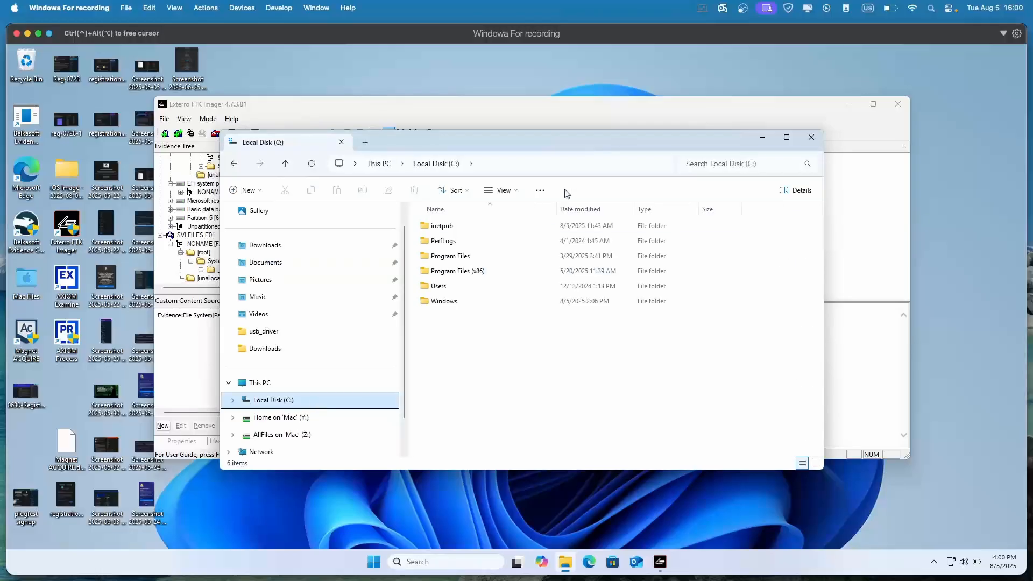
{"action": "left_click", "coordinate": [473, 286]}
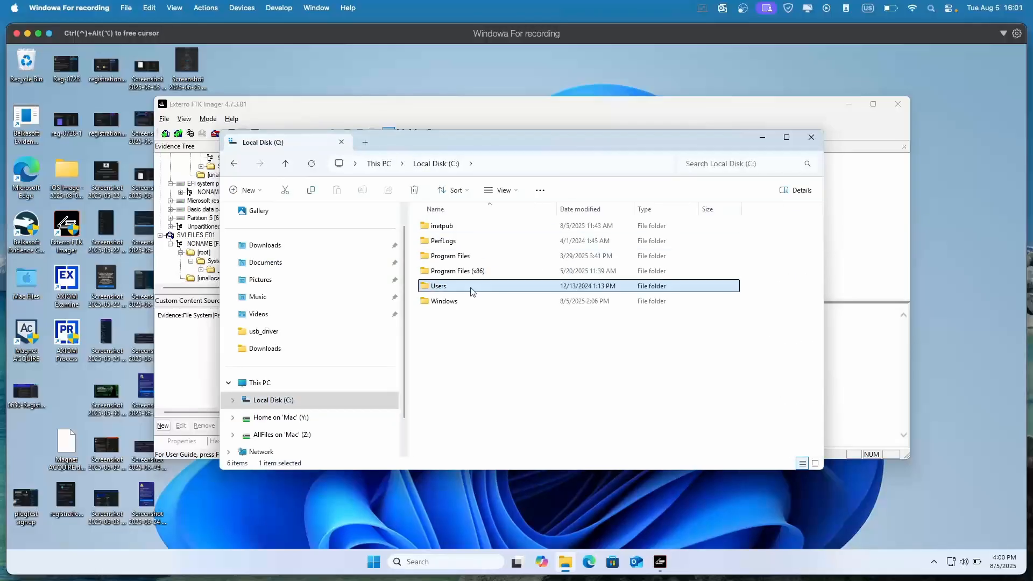
{"action": "double_click", "coordinate": [472, 287]}
{"action": "double_click", "coordinate": [468, 225]}
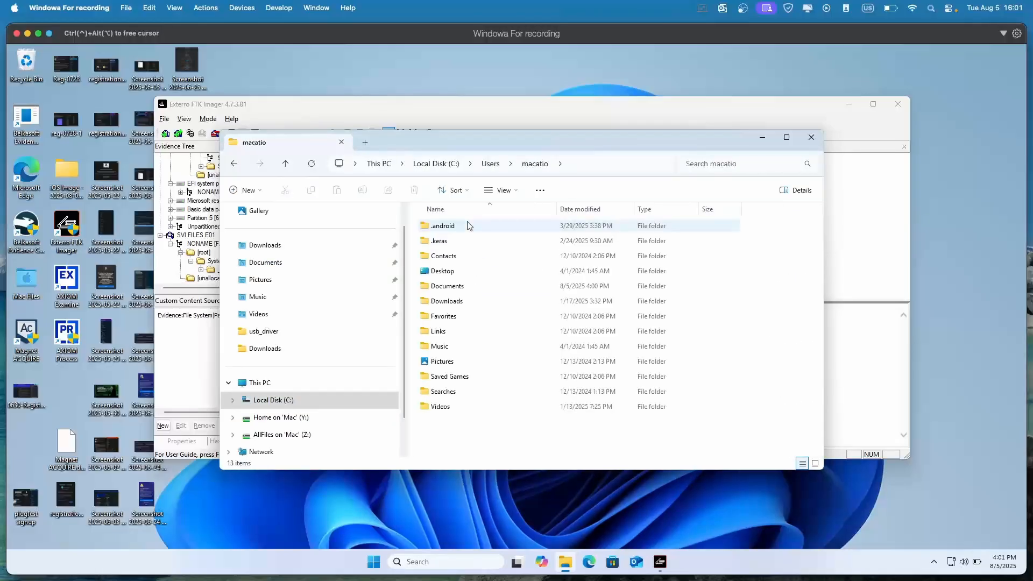
{"action": "double_click", "coordinate": [466, 286]}
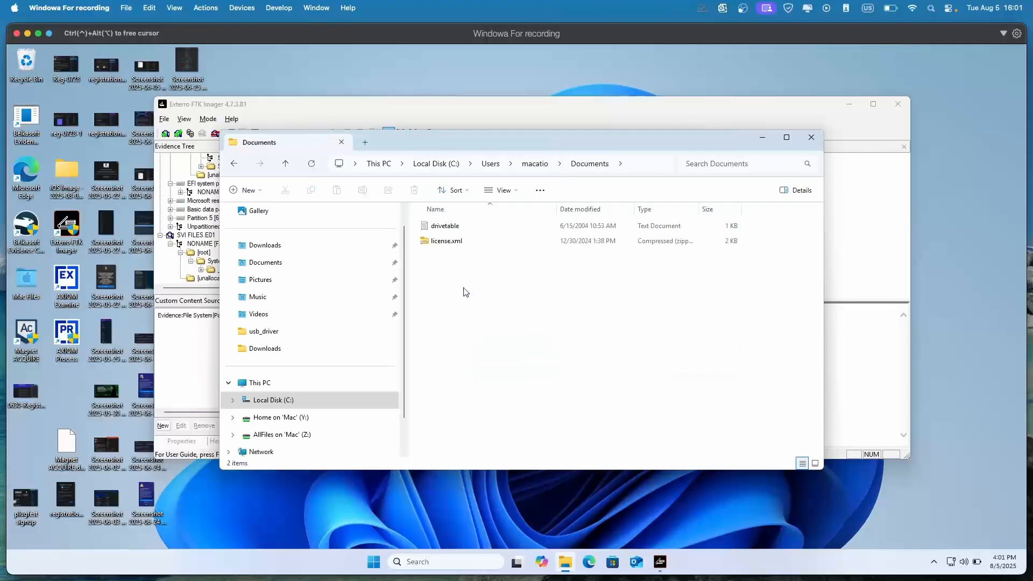
{"action": "left_click", "coordinate": [490, 228]}
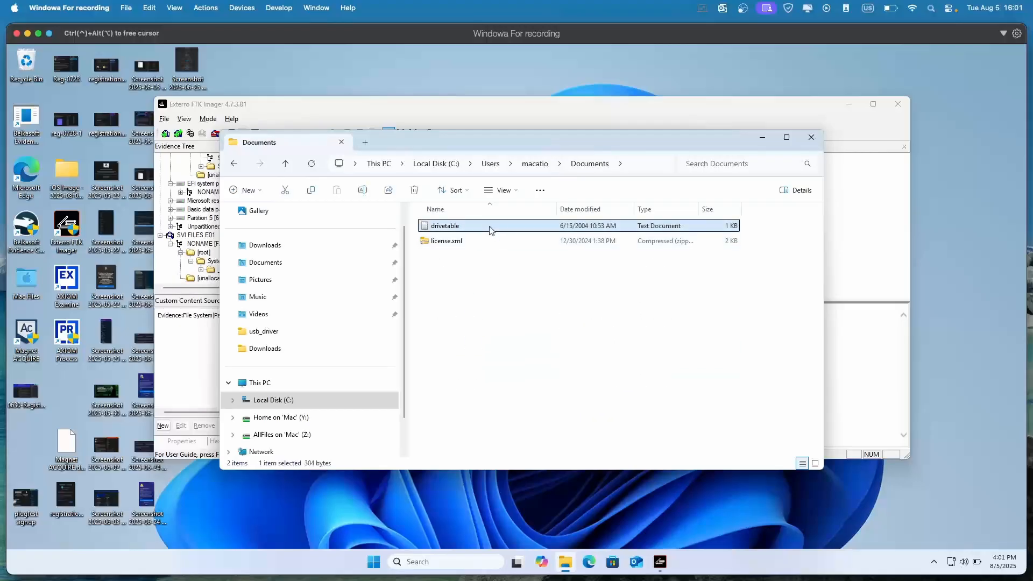
{"action": "double_click", "coordinate": [490, 229]}
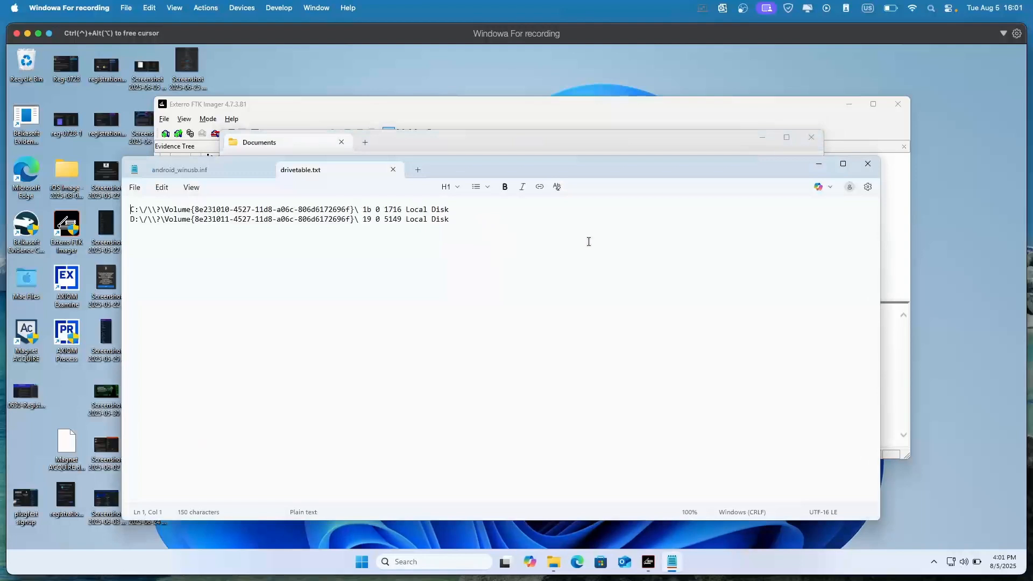
Step: Close the exported text file and File Explorer, and export the file hash list for drivetable.txt as hashes.csv in Downloads
{"action": "left_click", "coordinate": [868, 163]}
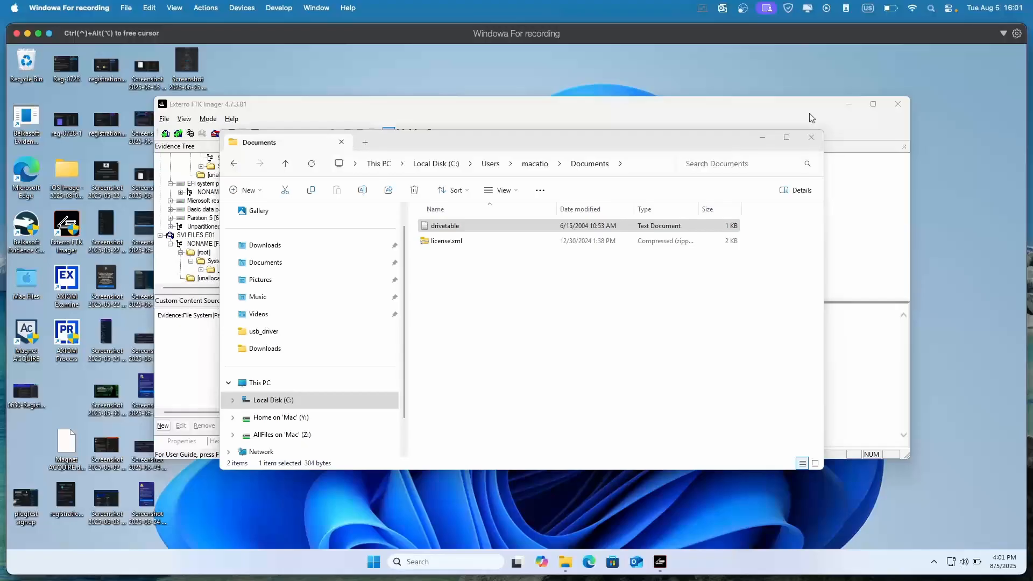
{"action": "left_click", "coordinate": [812, 137]}
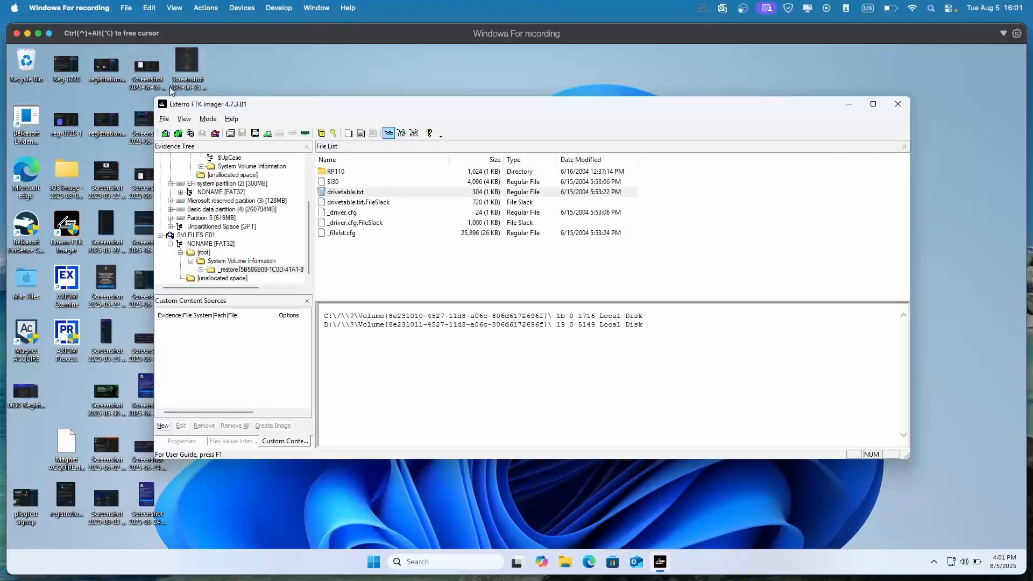
{"action": "left_click", "coordinate": [163, 118]}
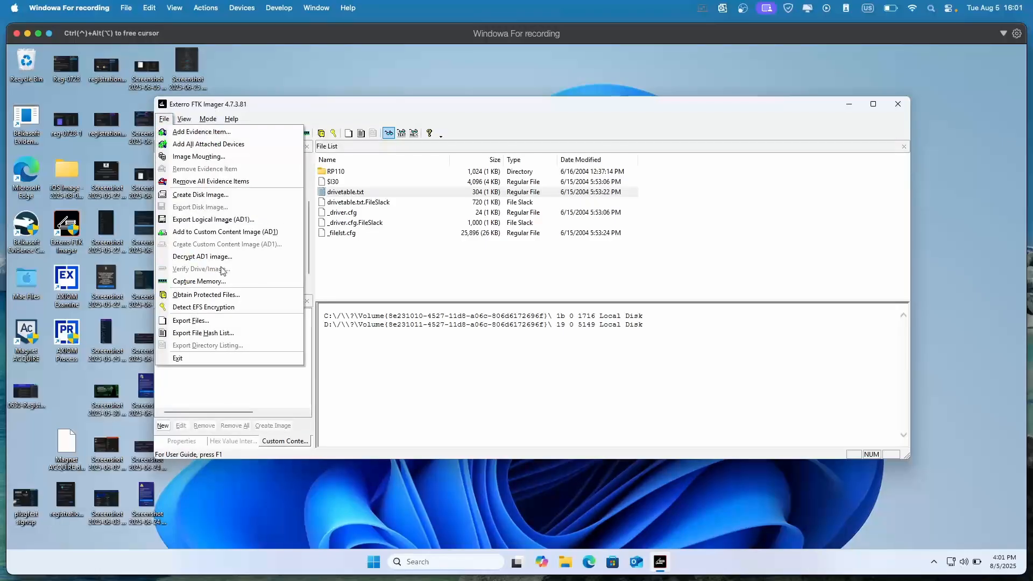
{"action": "left_click", "coordinate": [235, 334]}
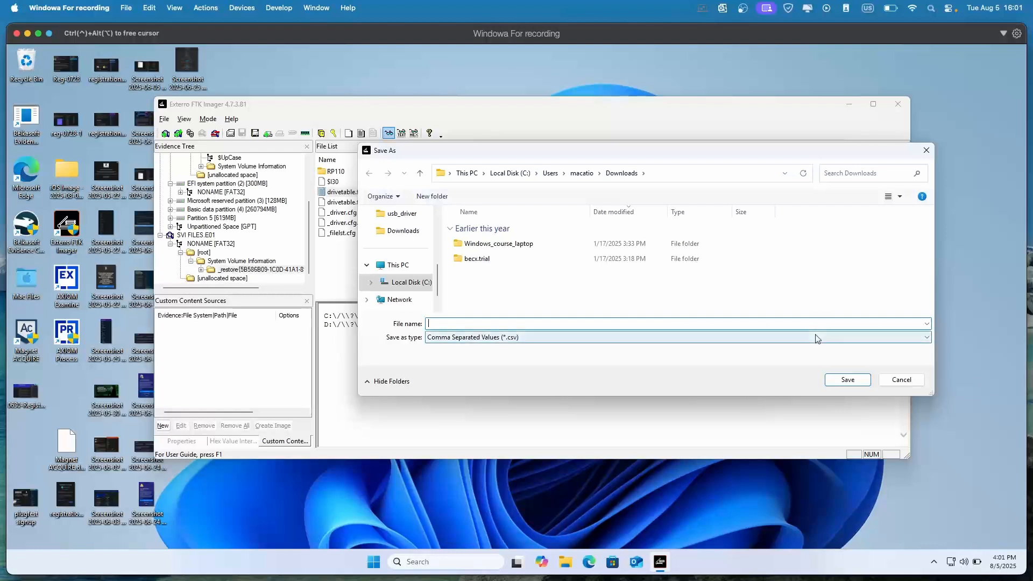
{"action": "type", "text": "shes"}
{"action": "key", "text": "Return"}
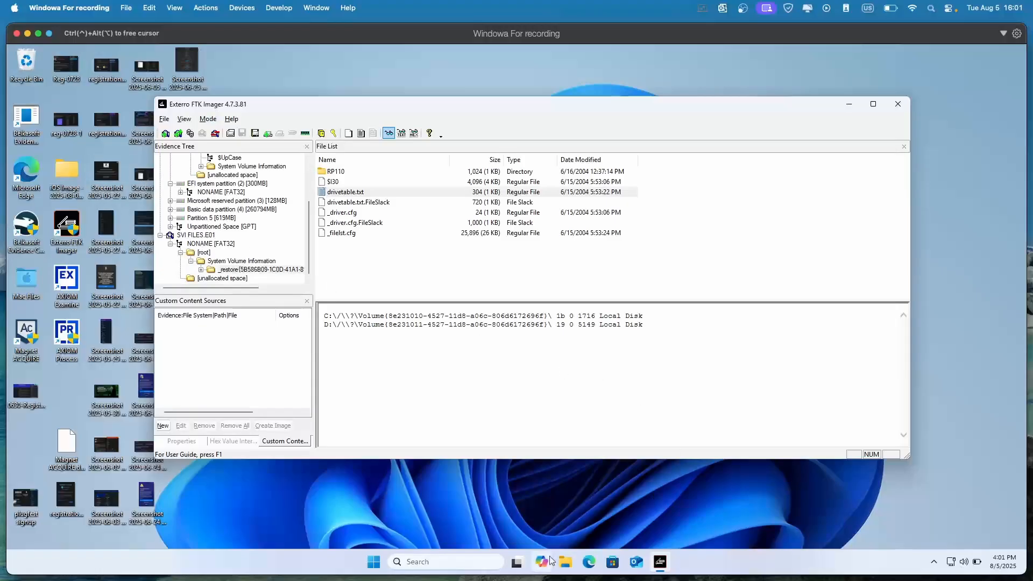
Step: Switch to File Explorer, open the recent hashes.csv in Notepad, and highlight the drivetable.txt path portion on its last line
{"action": "left_click", "coordinate": [565, 562]}
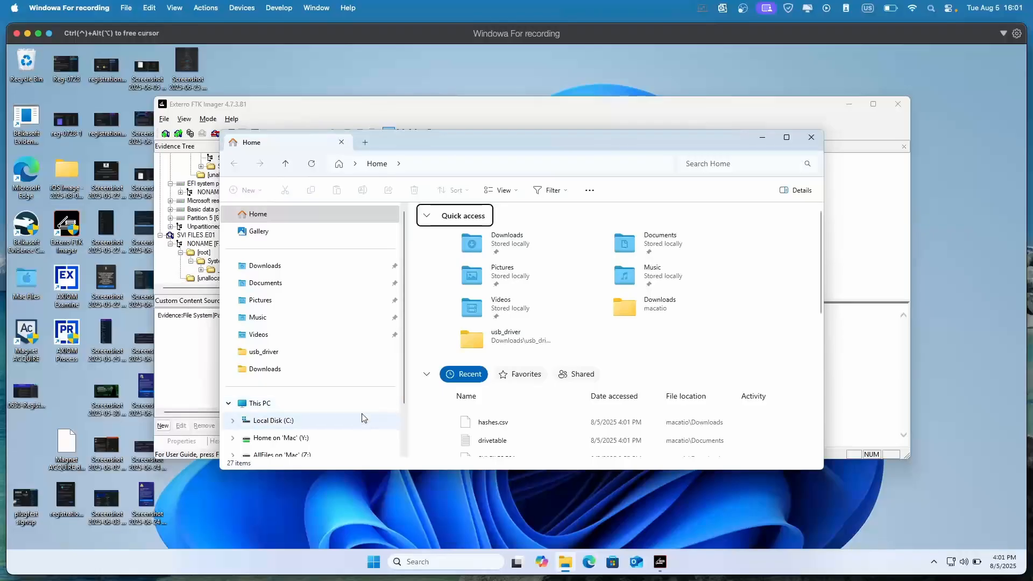
{"action": "scroll", "coordinate": [364, 417], "scroll_direction": "down", "scroll_amount": 3}
{"action": "double_click", "coordinate": [534, 429]}
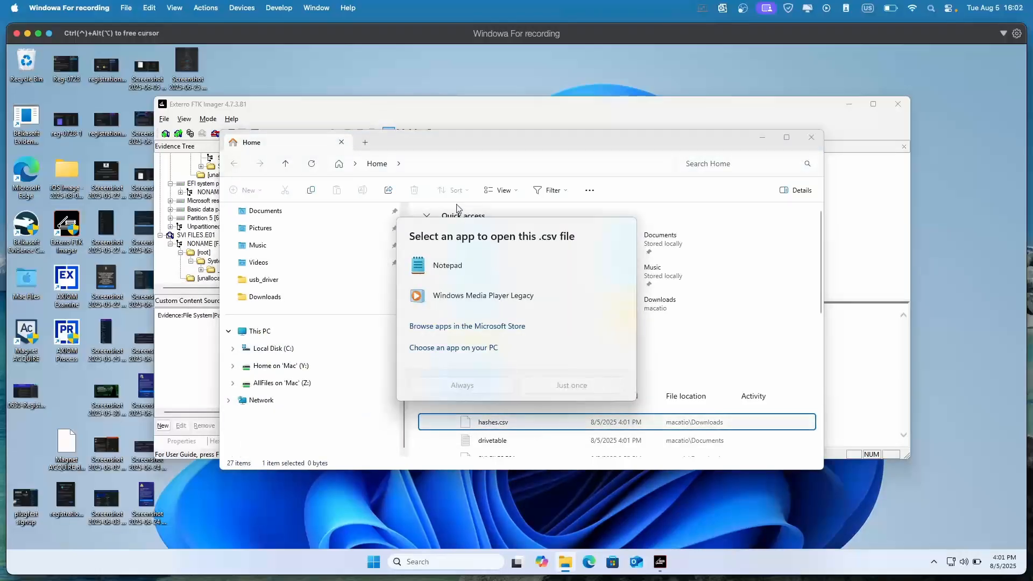
{"action": "left_click", "coordinate": [463, 269]}
{"action": "double_click", "coordinate": [463, 269]}
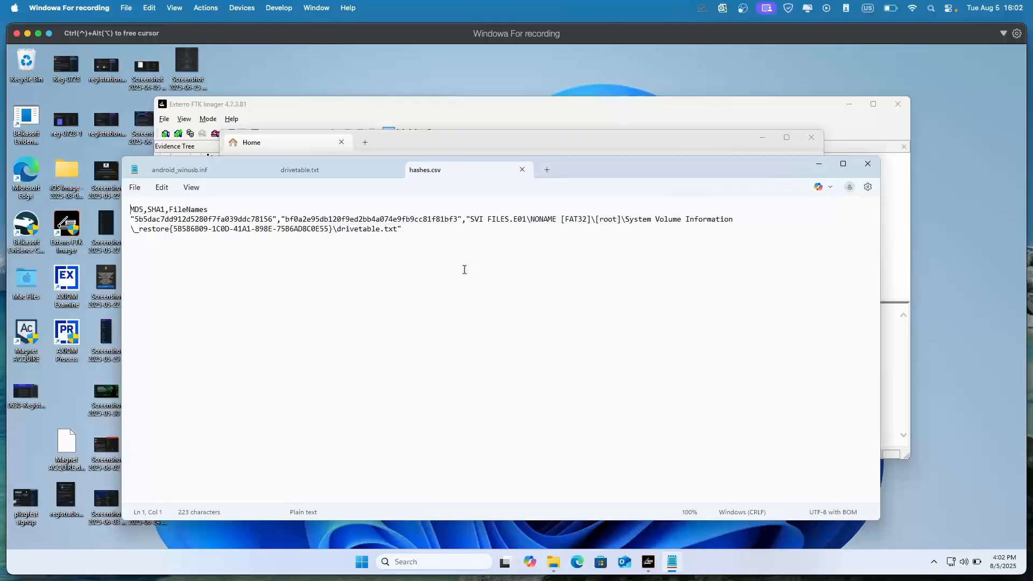
{"action": "left_click_drag", "start_coordinate": [412, 229], "coordinate": [324, 235]}
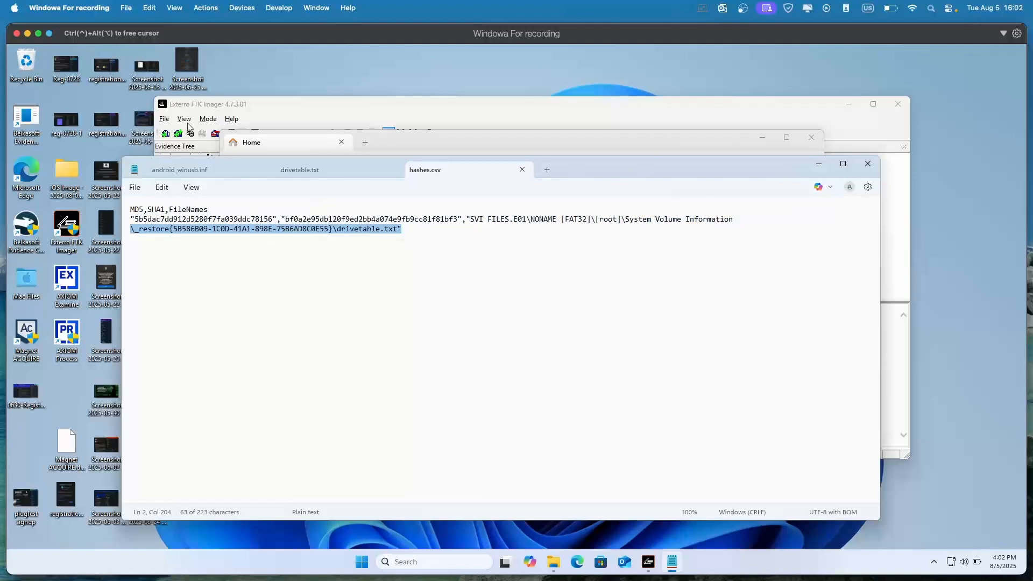
Step: Close the drivetable.txt and android_winusb.inf tabs, close Notepad, and switch back to FTK Imager
{"action": "left_click", "coordinate": [393, 170]}
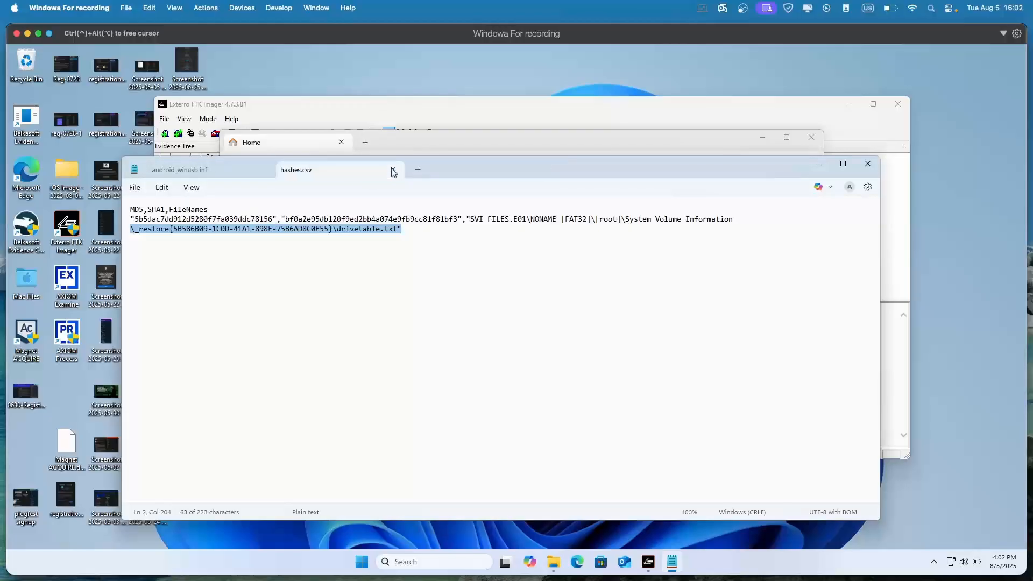
{"action": "left_click", "coordinate": [265, 169]}
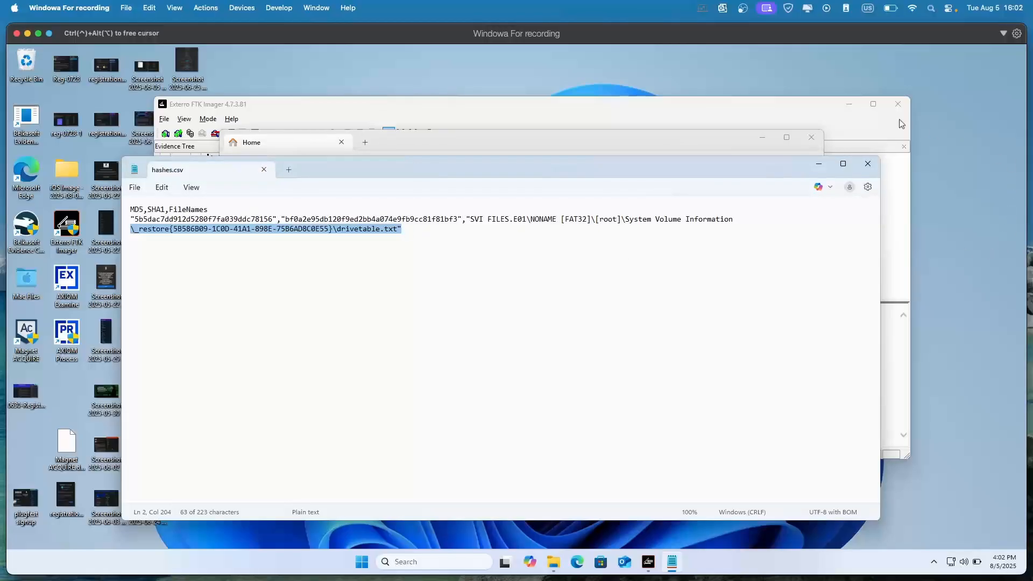
{"action": "left_click", "coordinate": [868, 164]}
{"action": "left_click", "coordinate": [880, 279]}
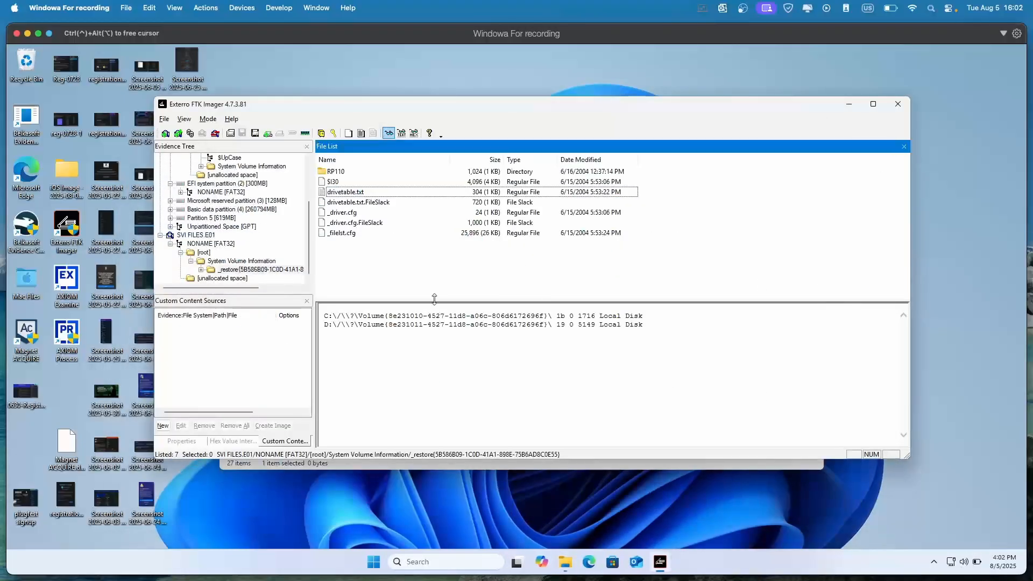
Step: Examine the hex content of drivetable.txt.FileSlack in the SVI FILES.E01 restore folder
{"action": "left_click", "coordinate": [364, 202]}
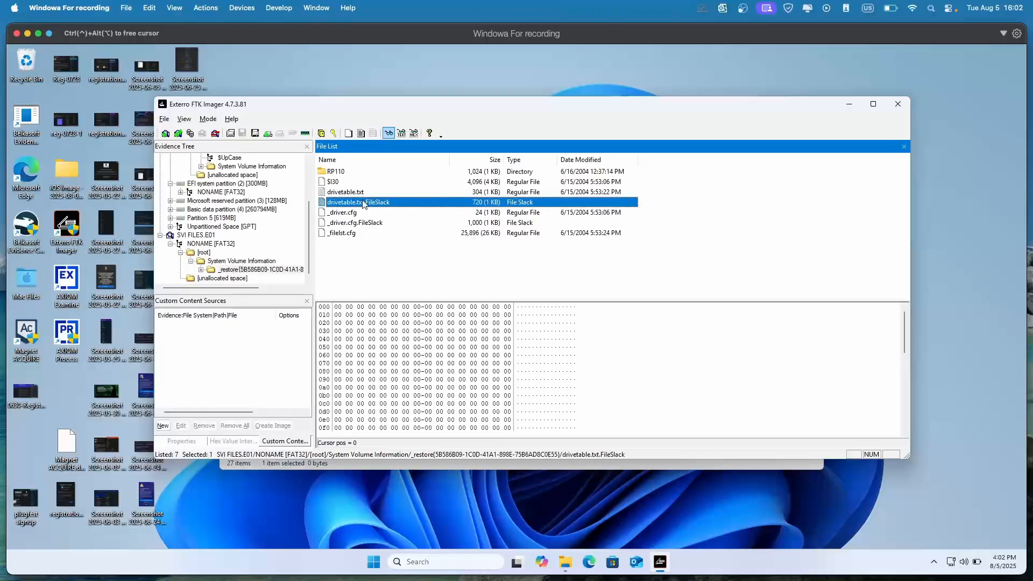
{"action": "left_click", "coordinate": [512, 365]}
{"action": "scroll", "coordinate": [512, 365], "scroll_direction": "down", "scroll_amount": 1}
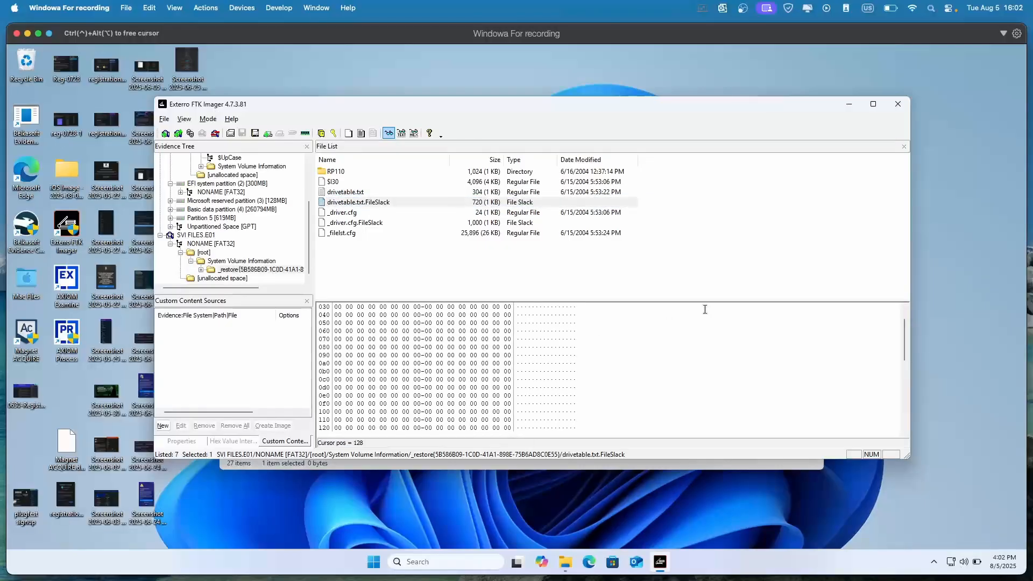
Step: Examine the hex content of _filelst.cfg in the restore folder
{"action": "left_click", "coordinate": [362, 233]}
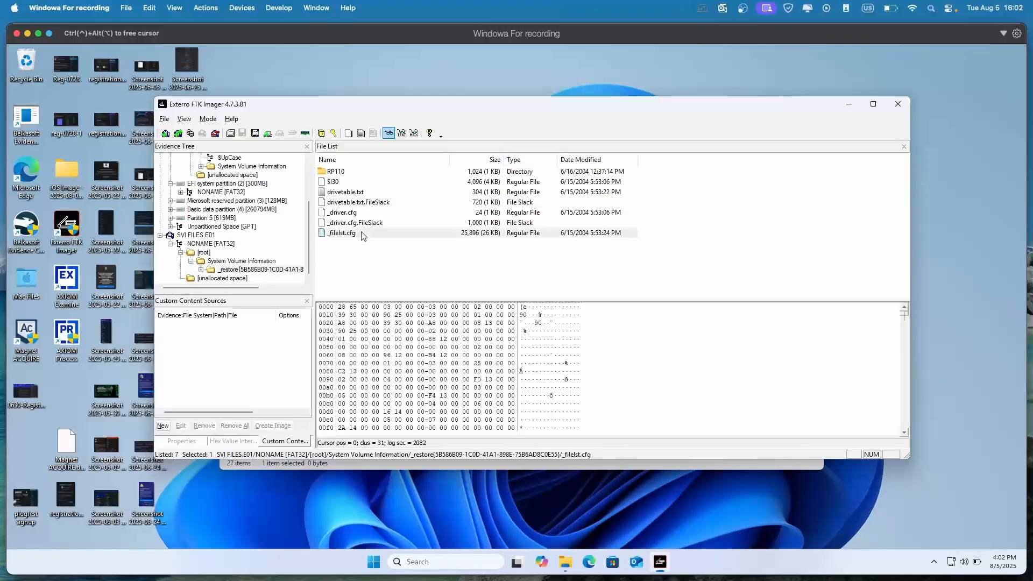
{"action": "scroll", "coordinate": [457, 392], "scroll_direction": "down", "scroll_amount": 3}
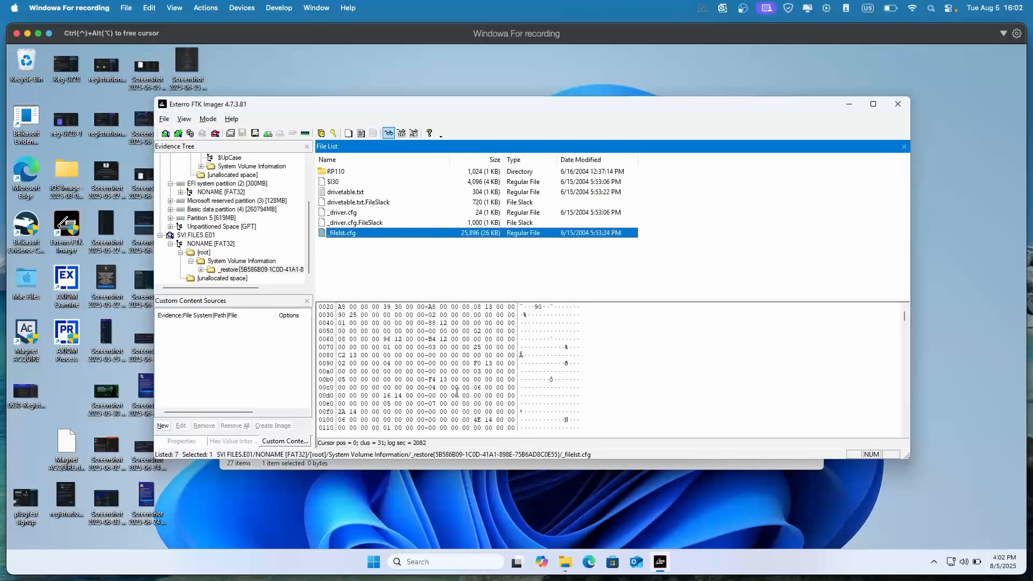
{"action": "scroll", "coordinate": [457, 389], "scroll_direction": "down", "scroll_amount": 6}
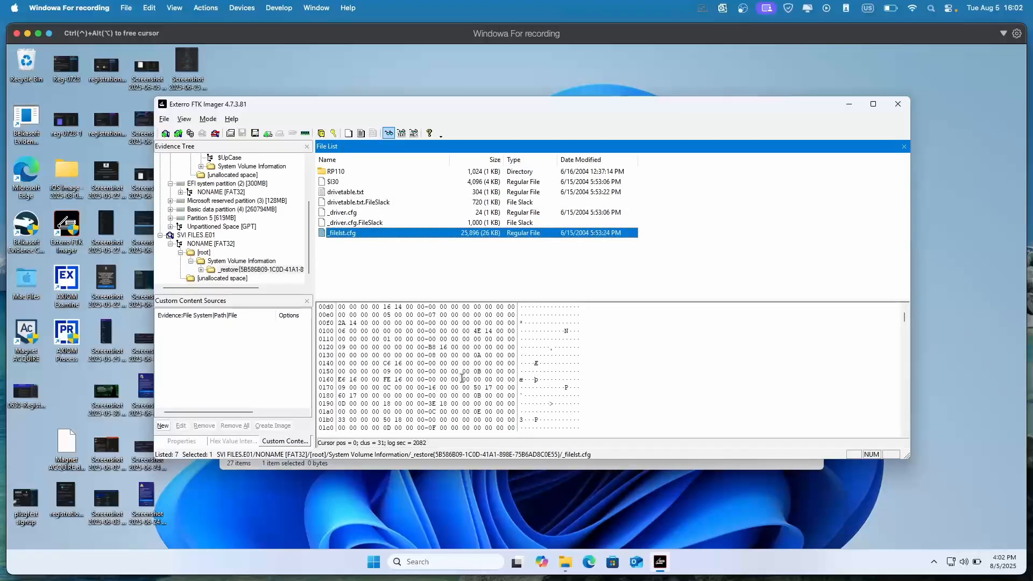
{"action": "scroll", "coordinate": [462, 381], "scroll_direction": "down", "scroll_amount": 5}
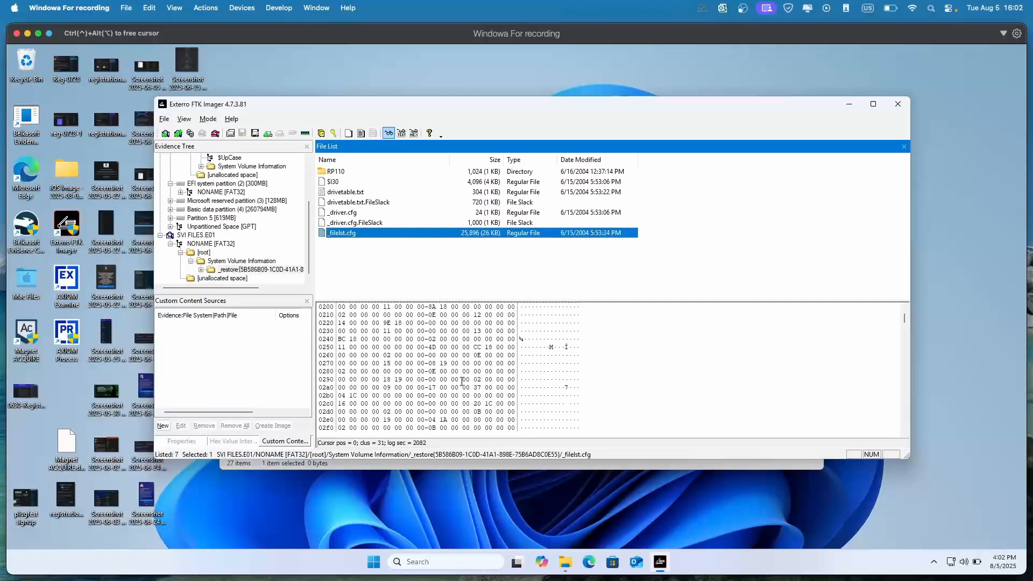
{"action": "scroll", "coordinate": [461, 381], "scroll_direction": "down", "scroll_amount": 5}
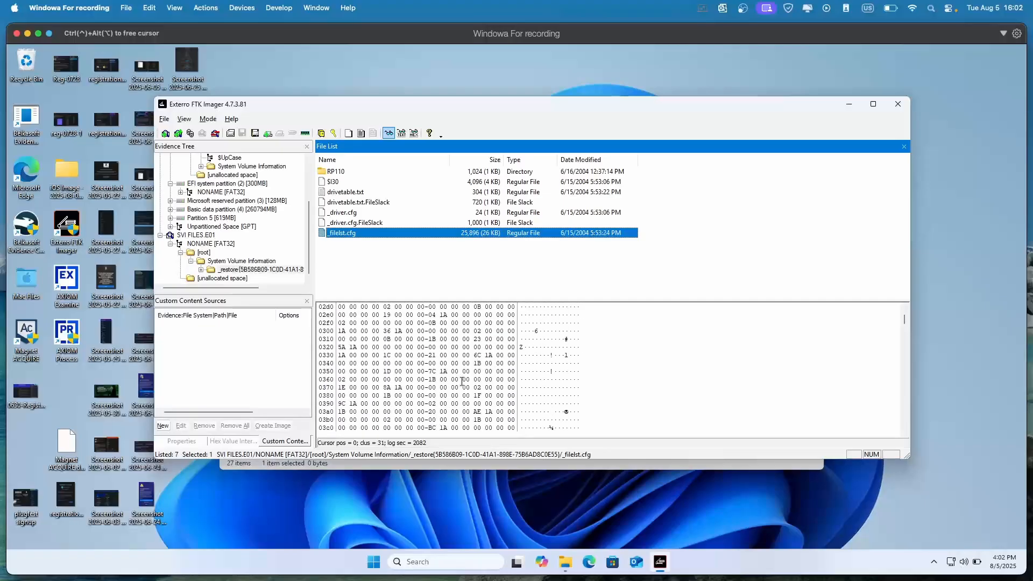
{"action": "scroll", "coordinate": [686, 411], "scroll_direction": "down", "scroll_amount": 5}
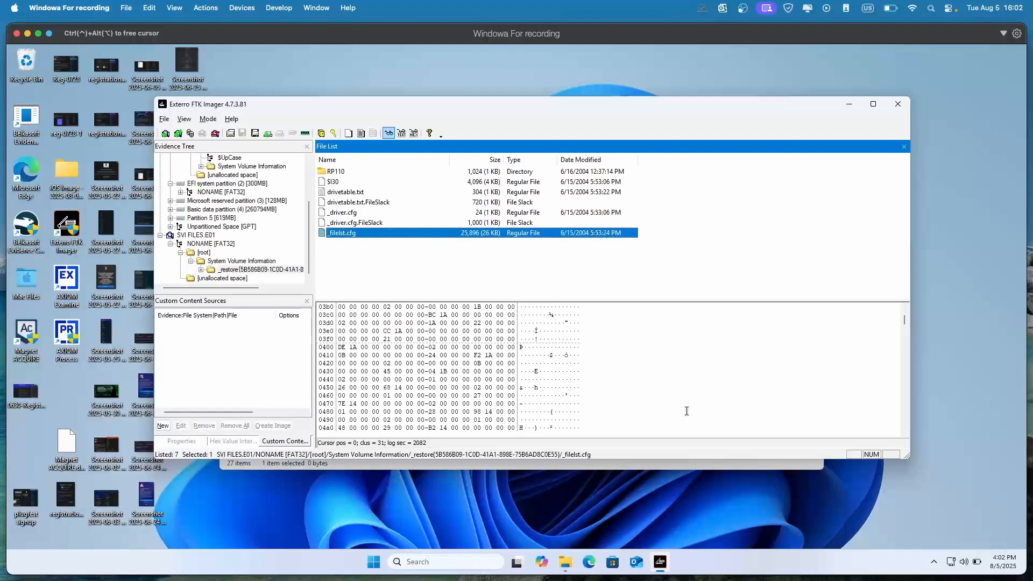
{"action": "scroll", "coordinate": [687, 410], "scroll_direction": "down", "scroll_amount": 4}
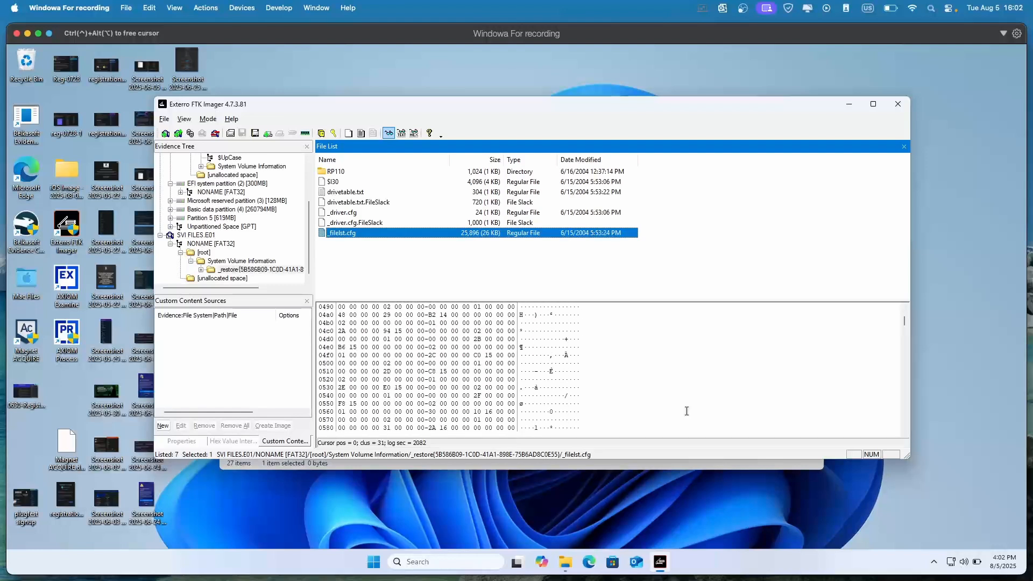
{"action": "scroll", "coordinate": [686, 410], "scroll_direction": "down", "scroll_amount": 1}
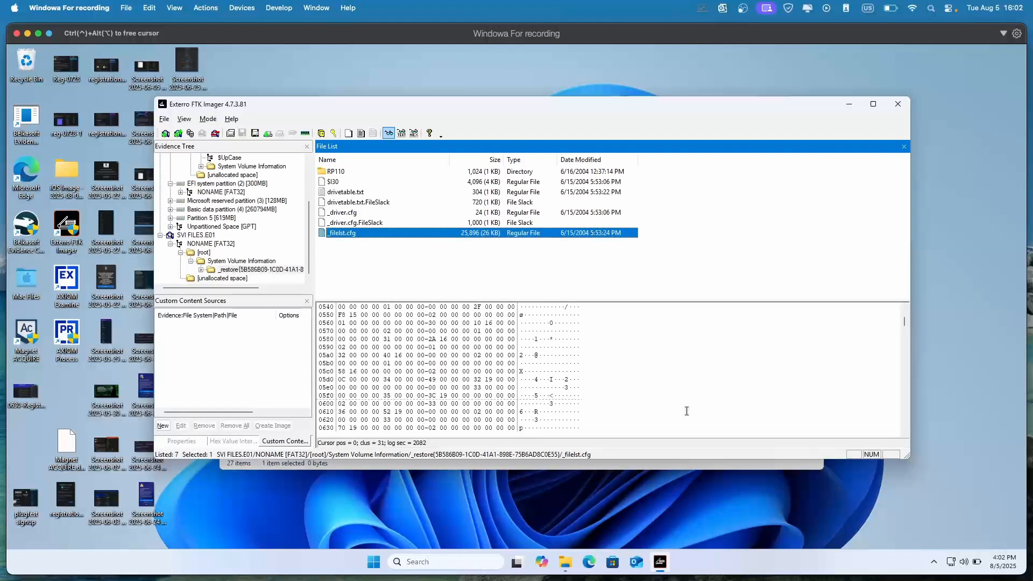
{"action": "scroll", "coordinate": [577, 387], "scroll_direction": "down", "scroll_amount": 3}
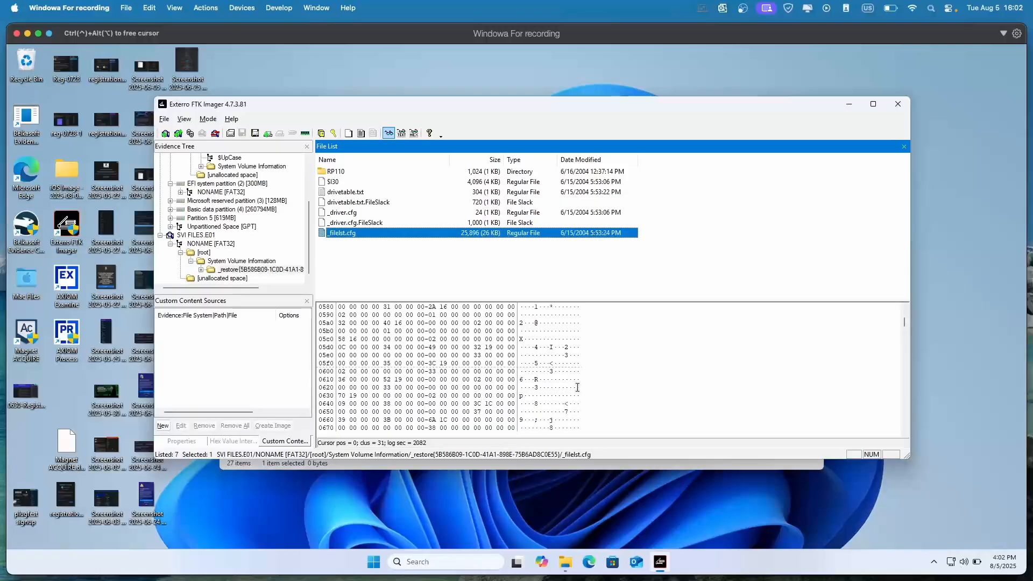
{"action": "scroll", "coordinate": [578, 387], "scroll_direction": "down", "scroll_amount": 2}
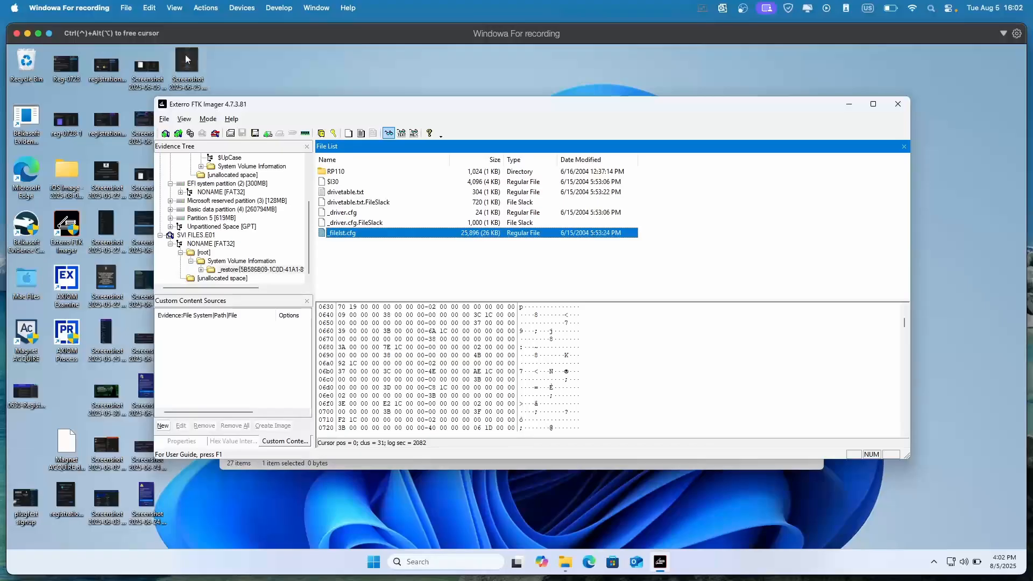
Step: Browse from the restore folder through RP110, snapshot and Repository into the FS folder
{"action": "double_click", "coordinate": [324, 172]}
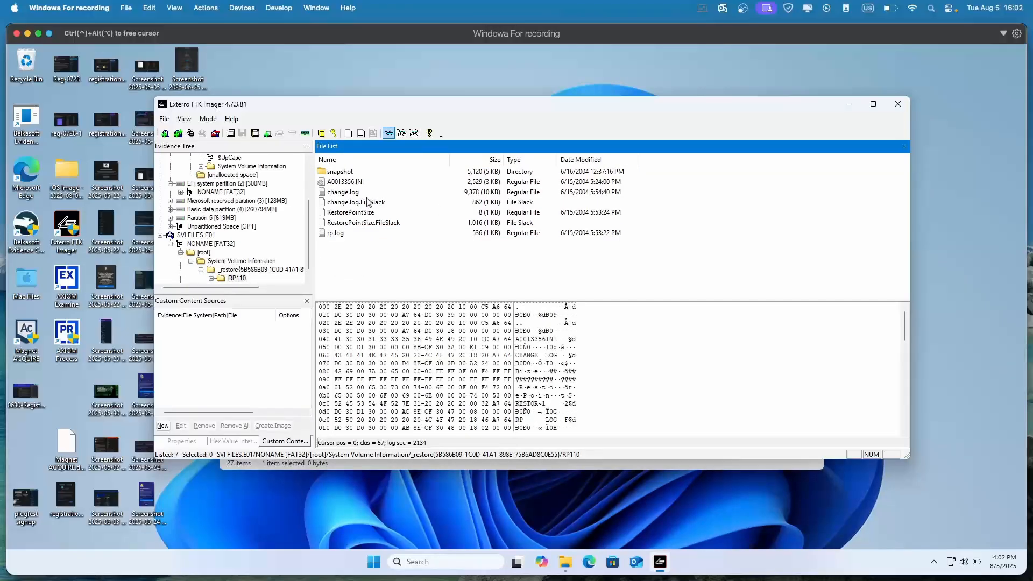
{"action": "double_click", "coordinate": [352, 172]}
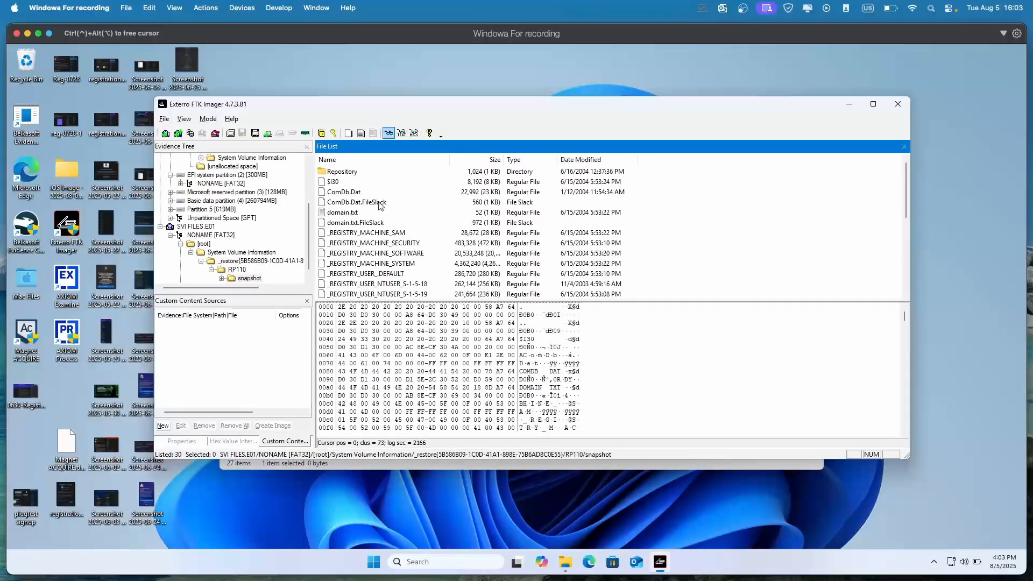
{"action": "double_click", "coordinate": [357, 173]}
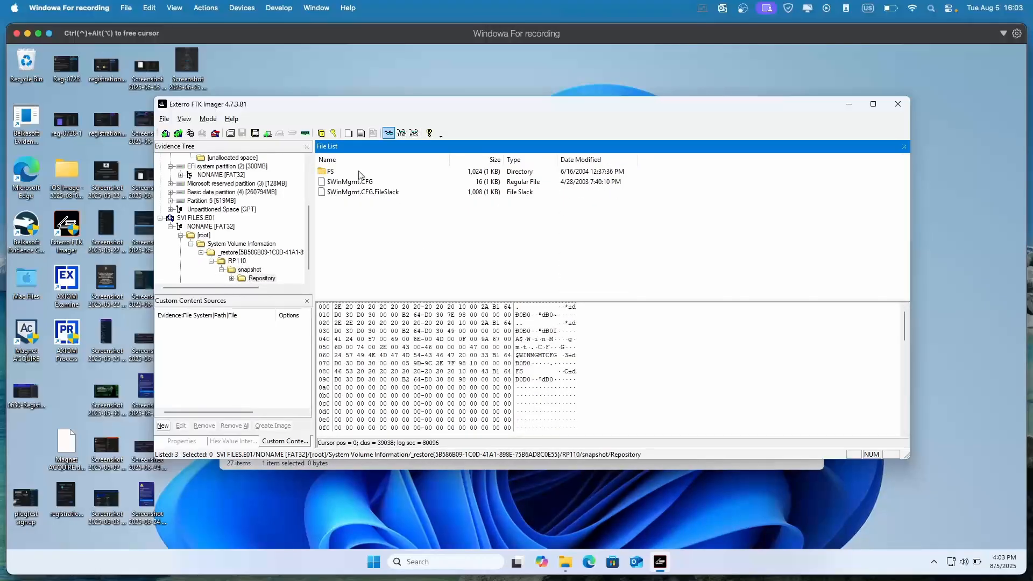
{"action": "double_click", "coordinate": [359, 172]}
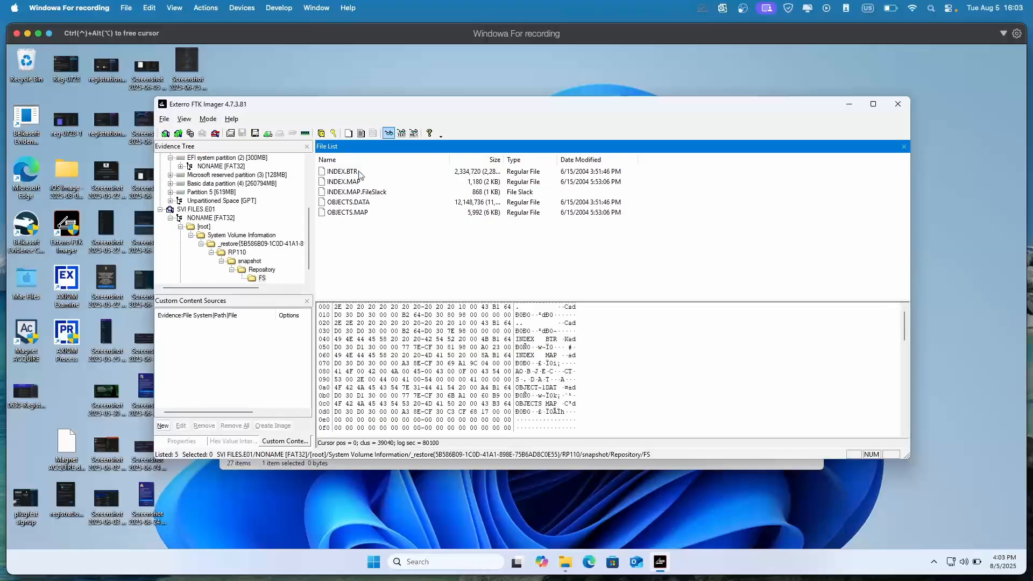
Step: Examine the hex contents of OBJECTS.MAP and INDEX.BTR in the FS folder, and collapse the SVI FILES.E01 evidence item
{"action": "left_click", "coordinate": [368, 213]}
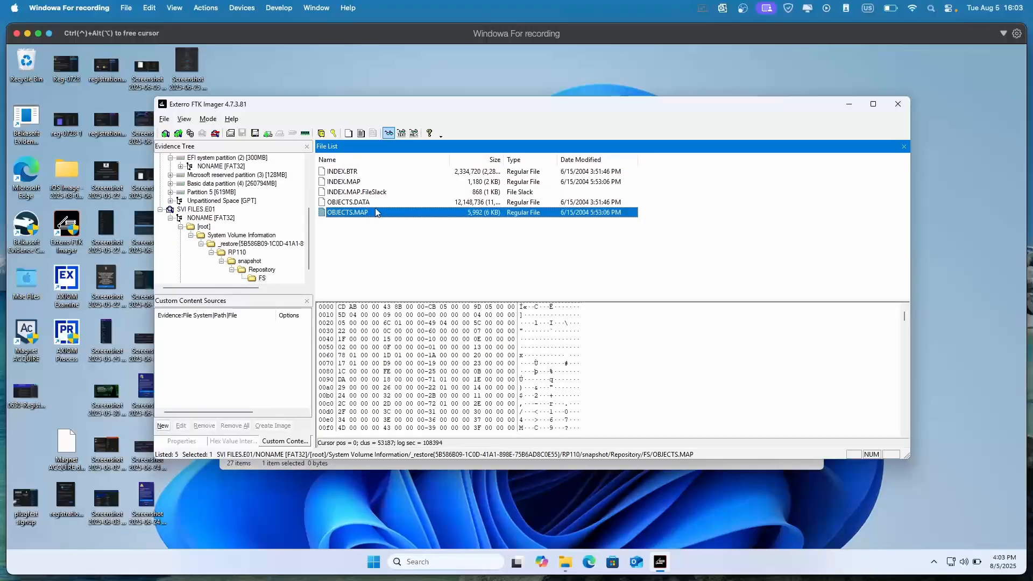
{"action": "scroll", "coordinate": [434, 375], "scroll_direction": "down", "scroll_amount": 5}
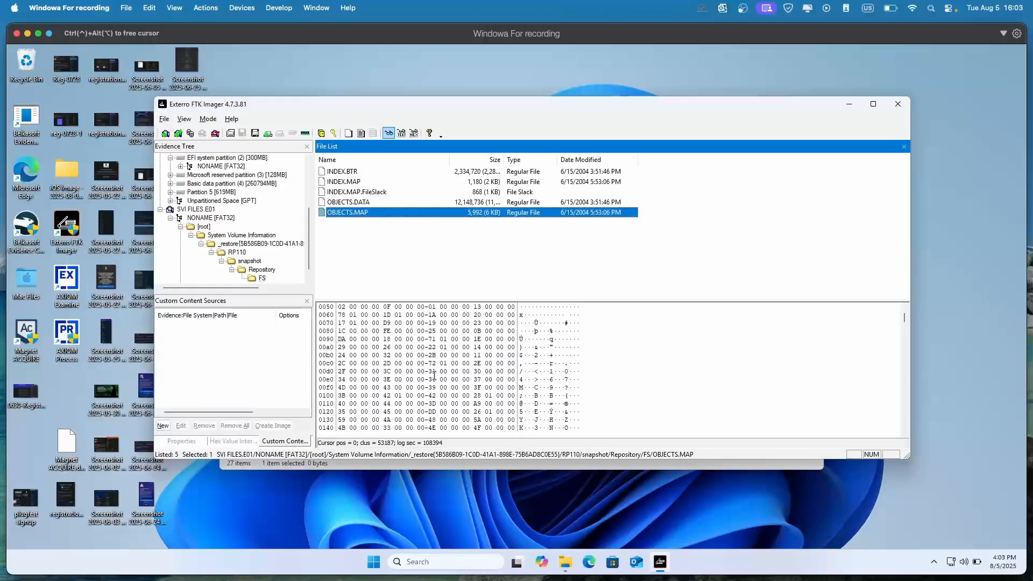
{"action": "scroll", "coordinate": [434, 375], "scroll_direction": "down", "scroll_amount": 4}
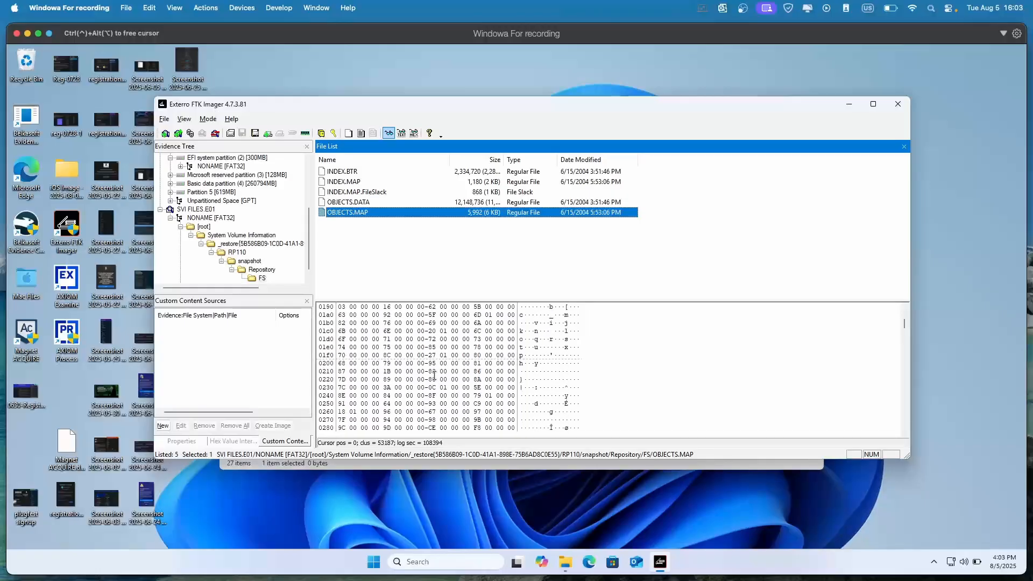
{"action": "scroll", "coordinate": [447, 346], "scroll_direction": "up", "scroll_amount": 1}
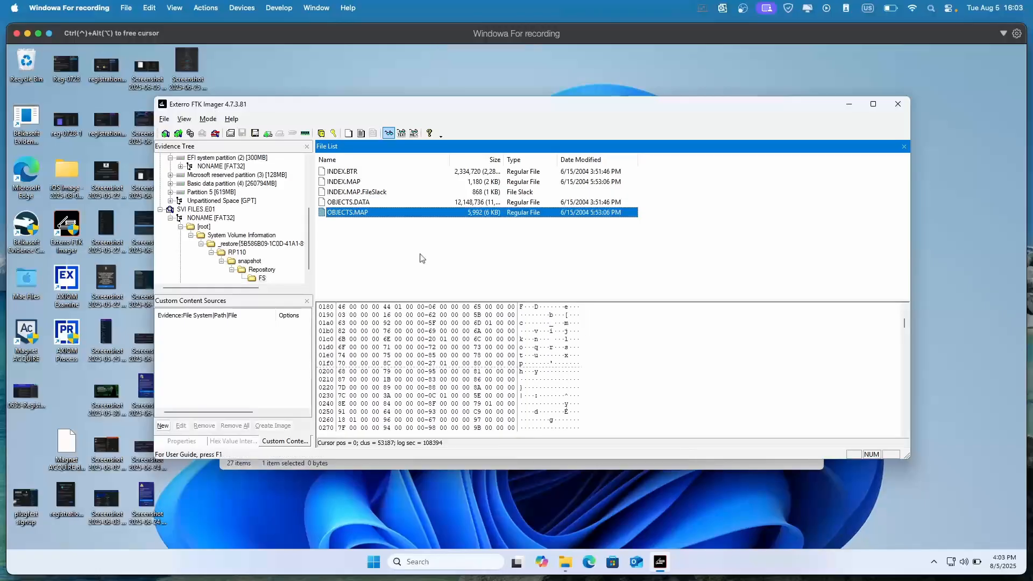
{"action": "left_click", "coordinate": [360, 171]}
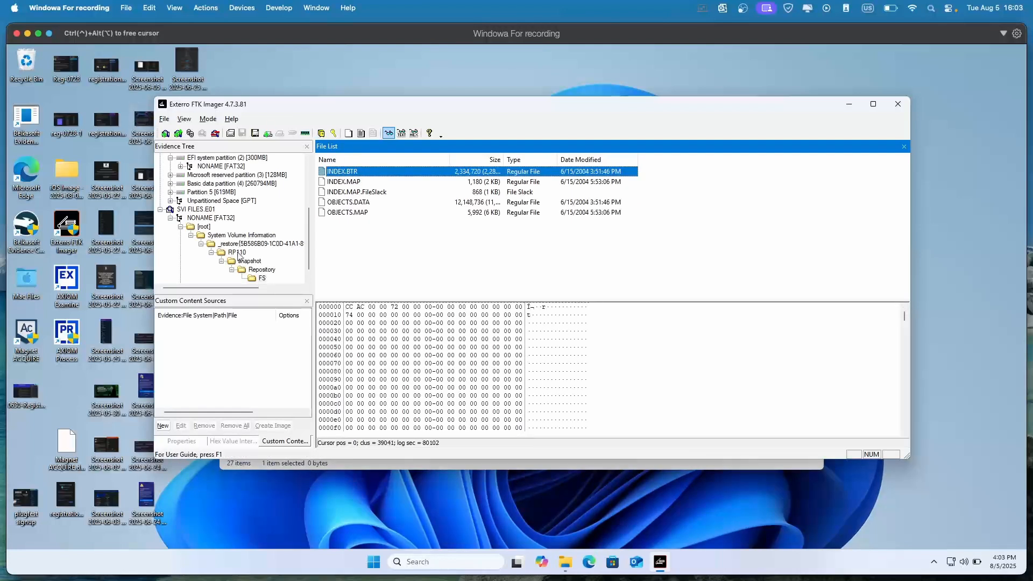
{"action": "scroll", "coordinate": [239, 257], "scroll_direction": "up", "scroll_amount": 1}
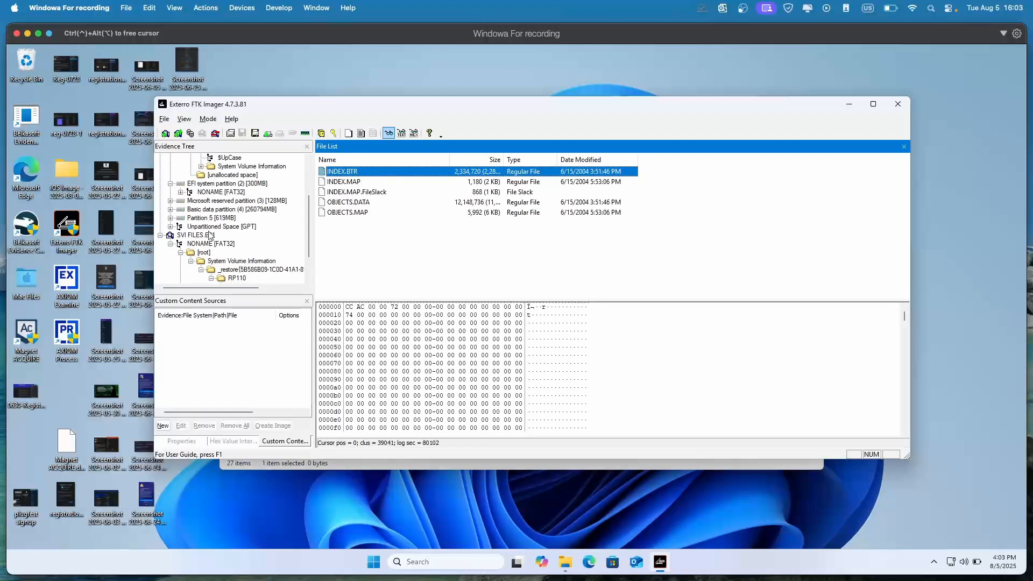
{"action": "left_click", "coordinate": [160, 236]}
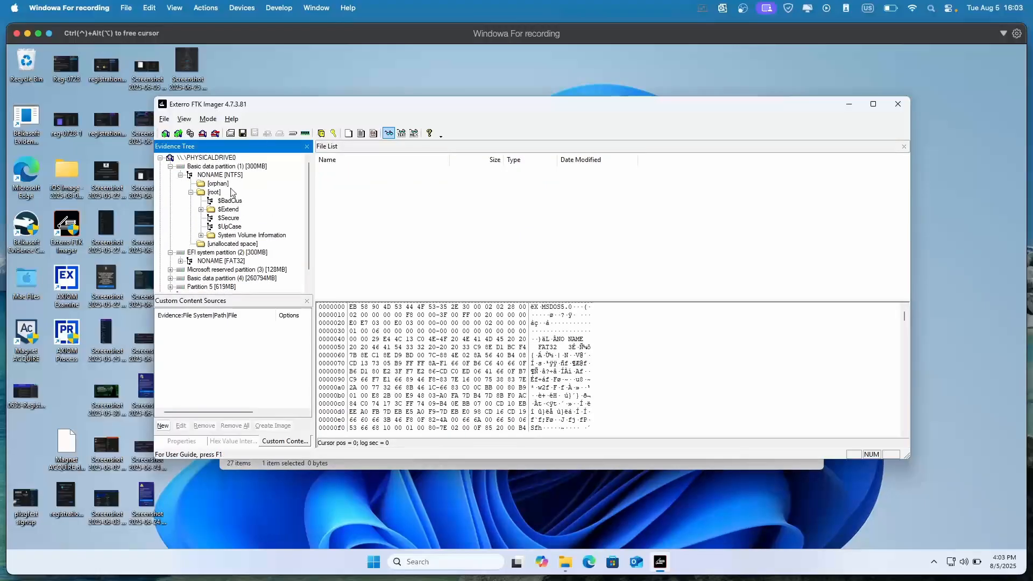
Step: Examine $BadClus and the System Volume Information folder with its three recovery and volume subfolders in the root of Basic data partition (1)
{"action": "left_click", "coordinate": [226, 184]}
{"action": "left_click", "coordinate": [227, 201]}
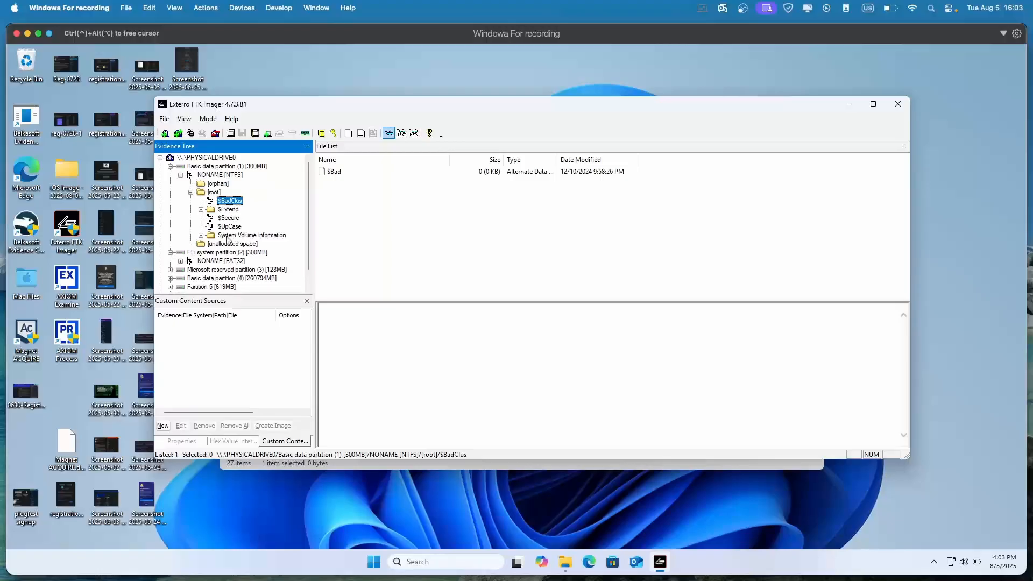
{"action": "left_click", "coordinate": [230, 235]}
{"action": "left_click", "coordinate": [337, 160]}
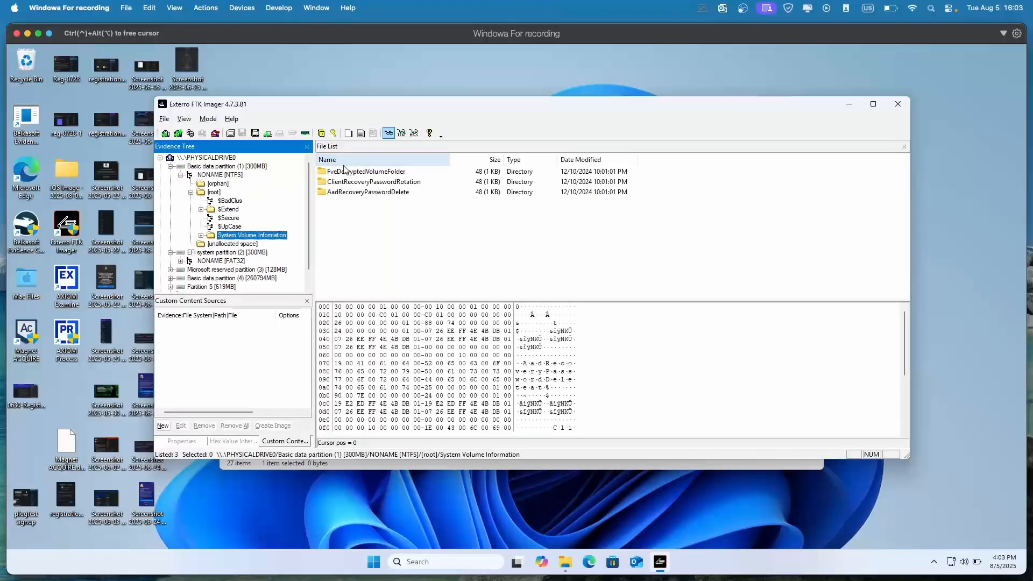
{"action": "double_click", "coordinate": [345, 172]}
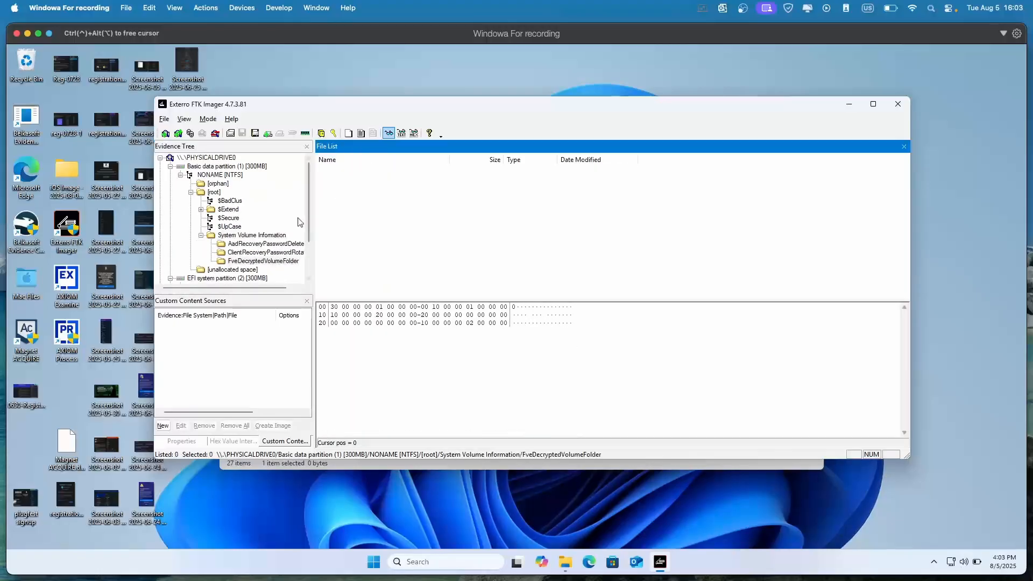
{"action": "left_click", "coordinate": [249, 253]}
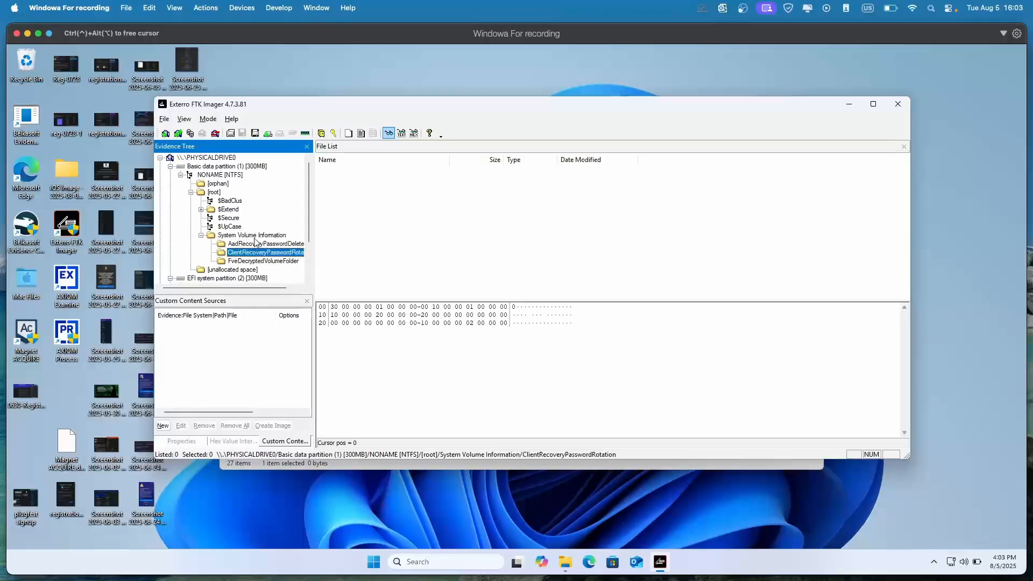
{"action": "left_click", "coordinate": [246, 243]}
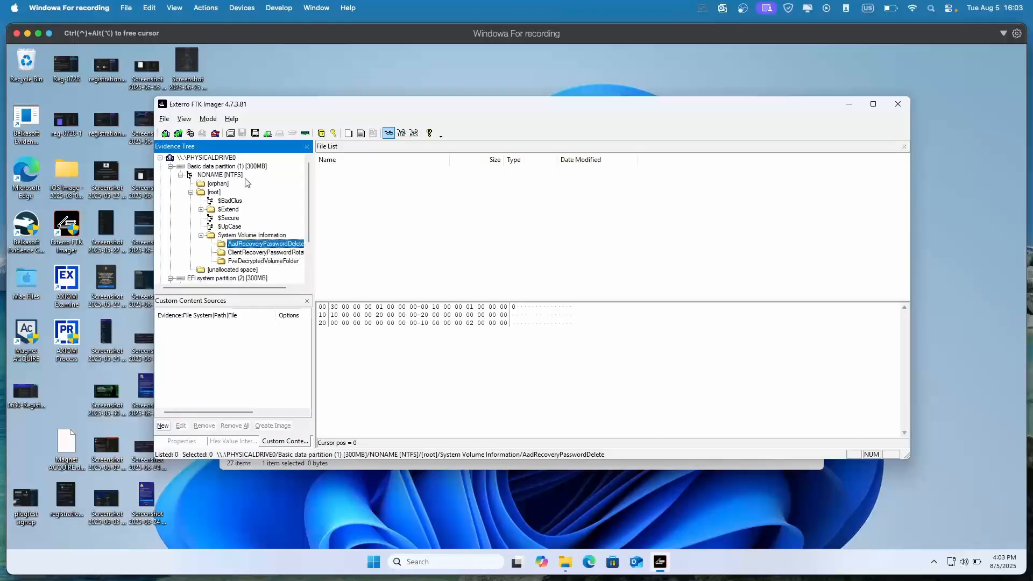
Step: Examine the hex content of $I30.FileSlack in the $Deleted folder under $Extend
{"action": "left_click", "coordinate": [231, 210]}
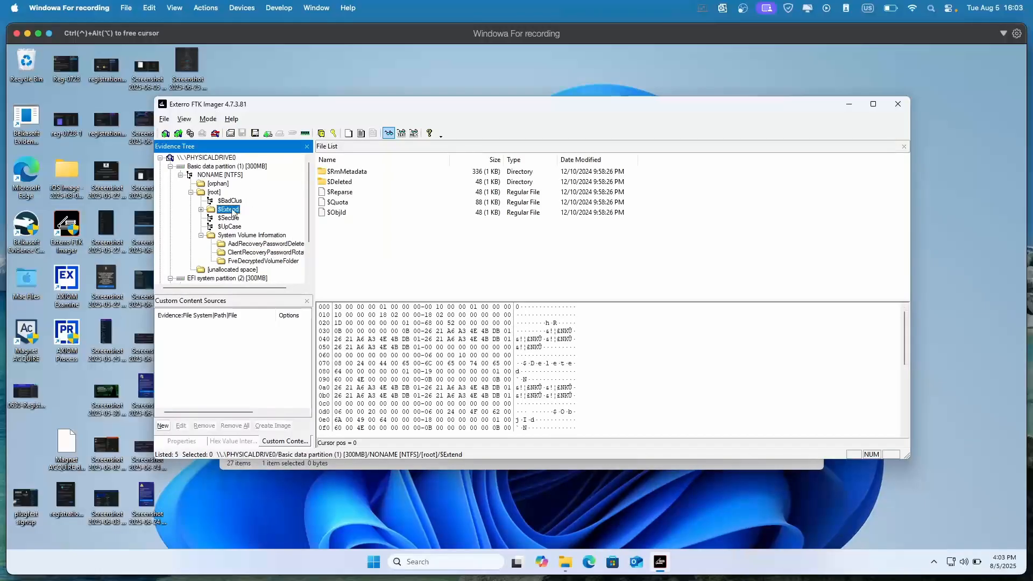
{"action": "double_click", "coordinate": [345, 183]}
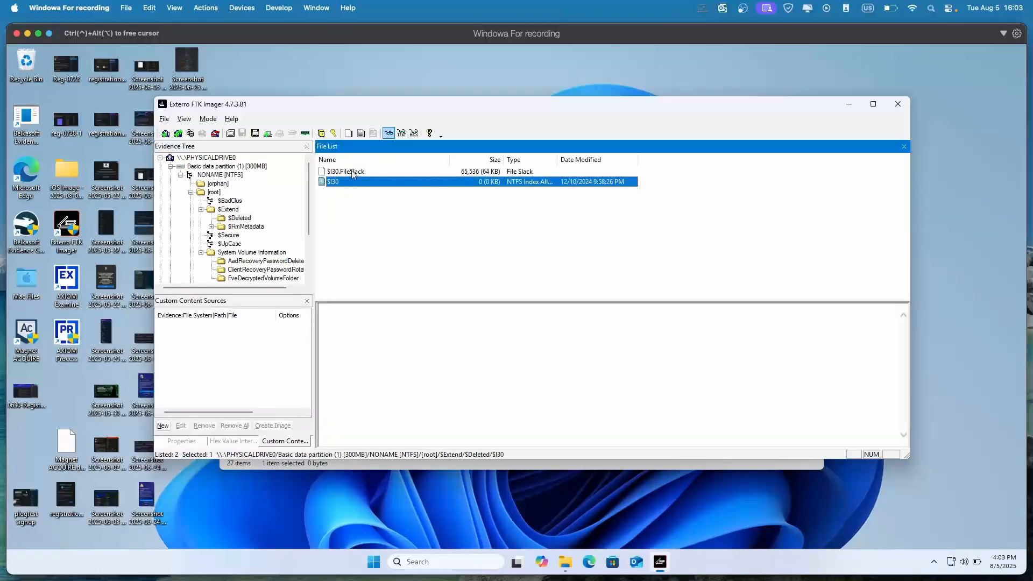
{"action": "left_click", "coordinate": [351, 173]}
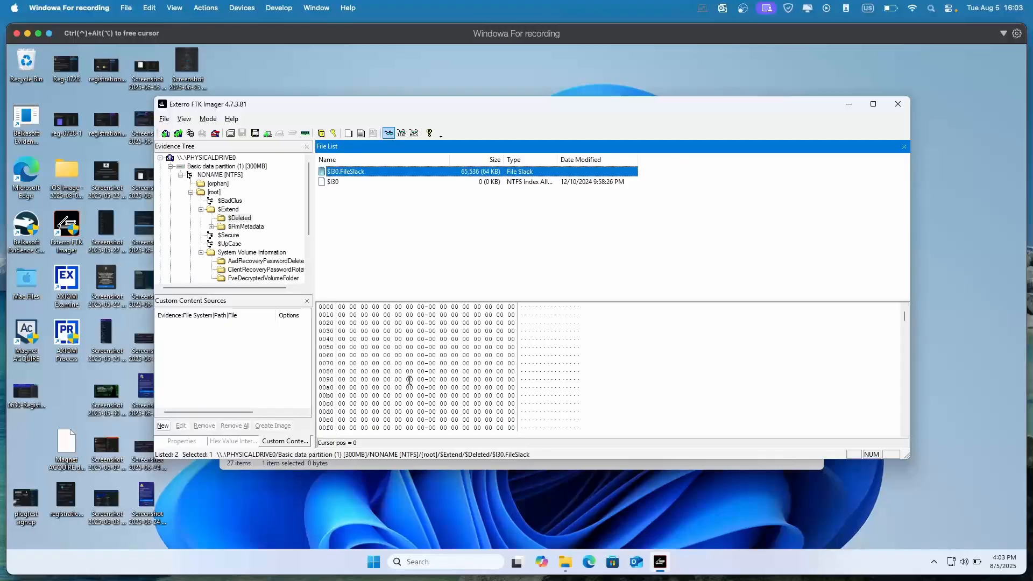
{"action": "scroll", "coordinate": [409, 380], "scroll_direction": "down", "scroll_amount": 1}
{"action": "scroll", "coordinate": [230, 217], "scroll_direction": "down", "scroll_amount": 1}
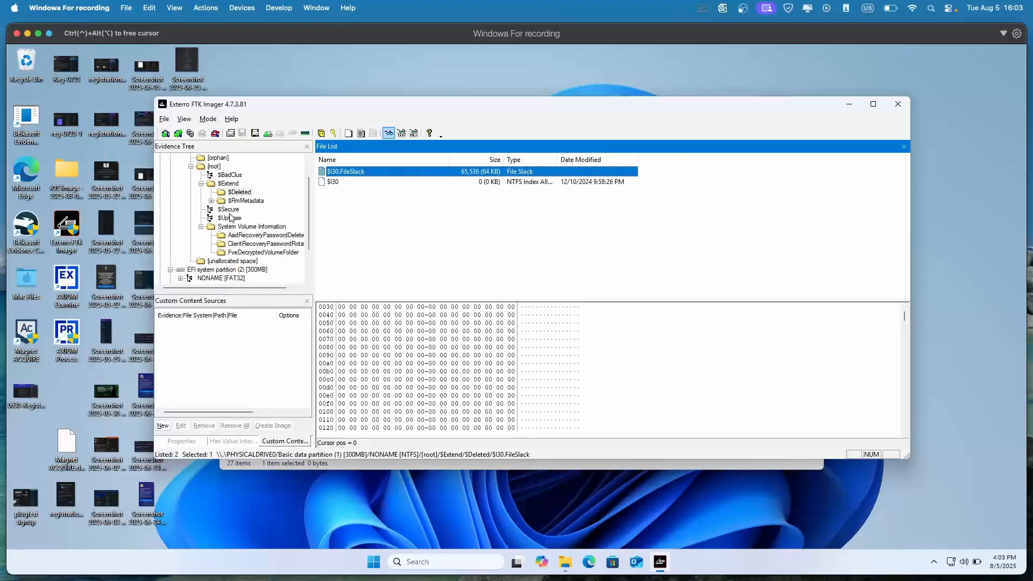
Step: Examine the hex contents of $LogFile and $MFT in the root of Basic data partition (1)
{"action": "scroll", "coordinate": [202, 253], "scroll_direction": "up", "scroll_amount": 1}
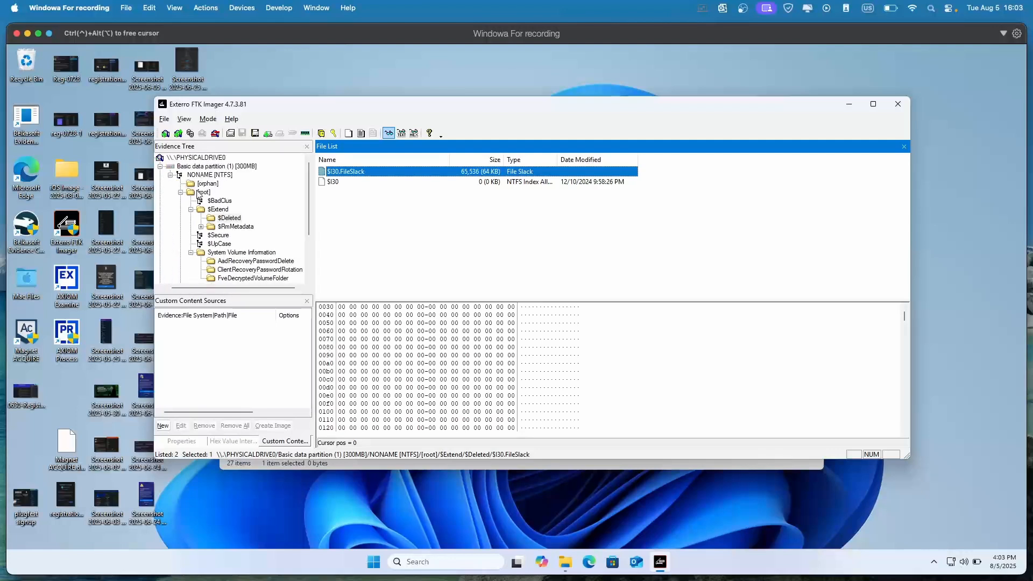
{"action": "left_click", "coordinate": [202, 192]}
{"action": "scroll", "coordinate": [444, 195], "scroll_direction": "down", "scroll_amount": 1}
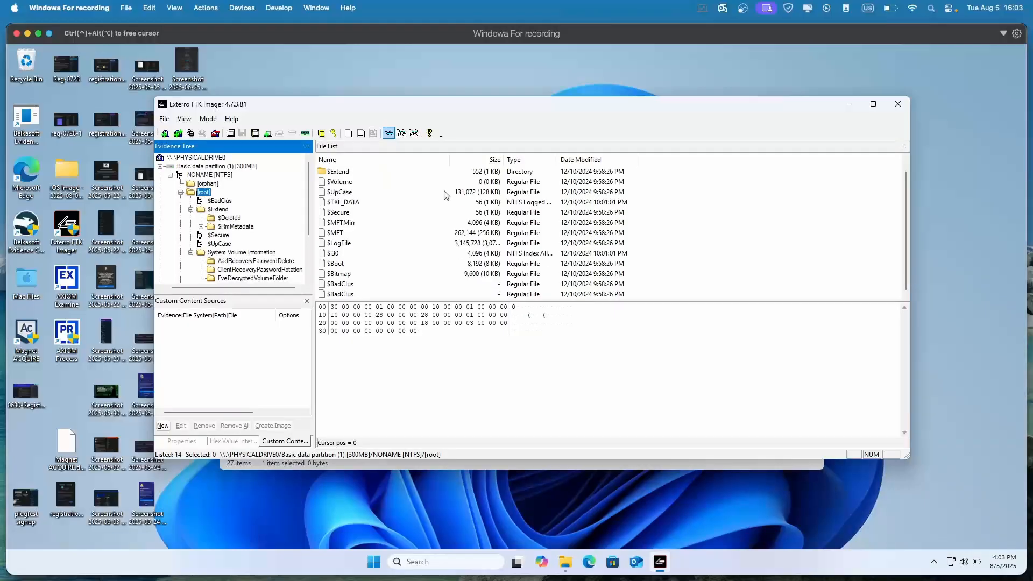
{"action": "left_click", "coordinate": [345, 244]}
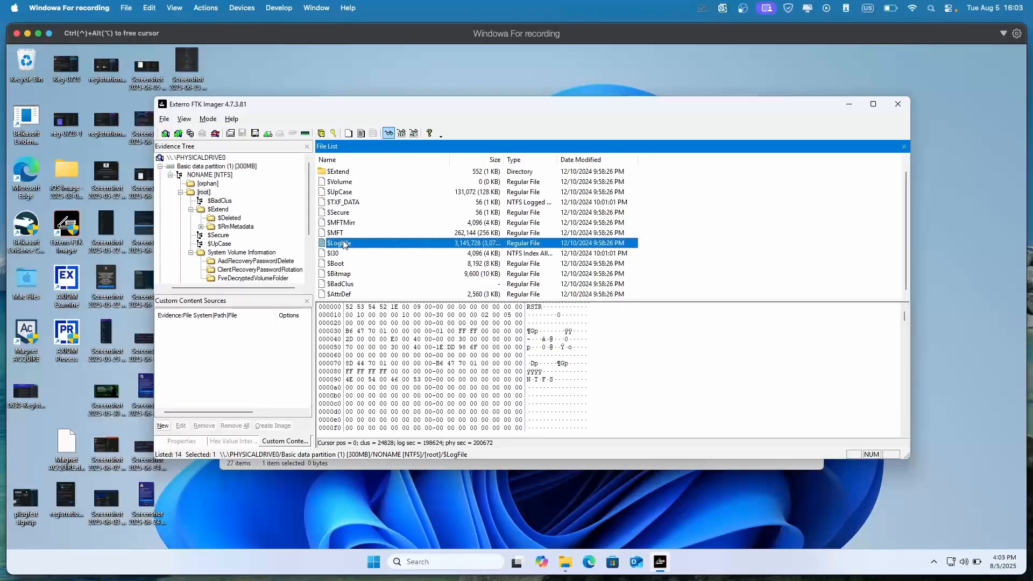
{"action": "left_click", "coordinate": [344, 232]}
{"action": "scroll", "coordinate": [567, 407], "scroll_direction": "down", "scroll_amount": 2}
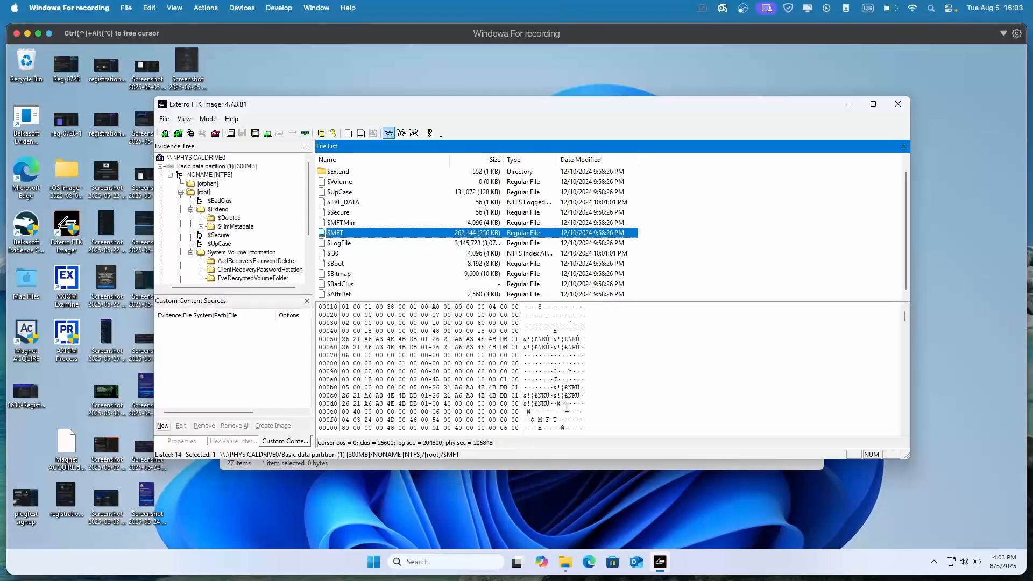
{"action": "scroll", "coordinate": [590, 426], "scroll_direction": "down", "scroll_amount": 14}
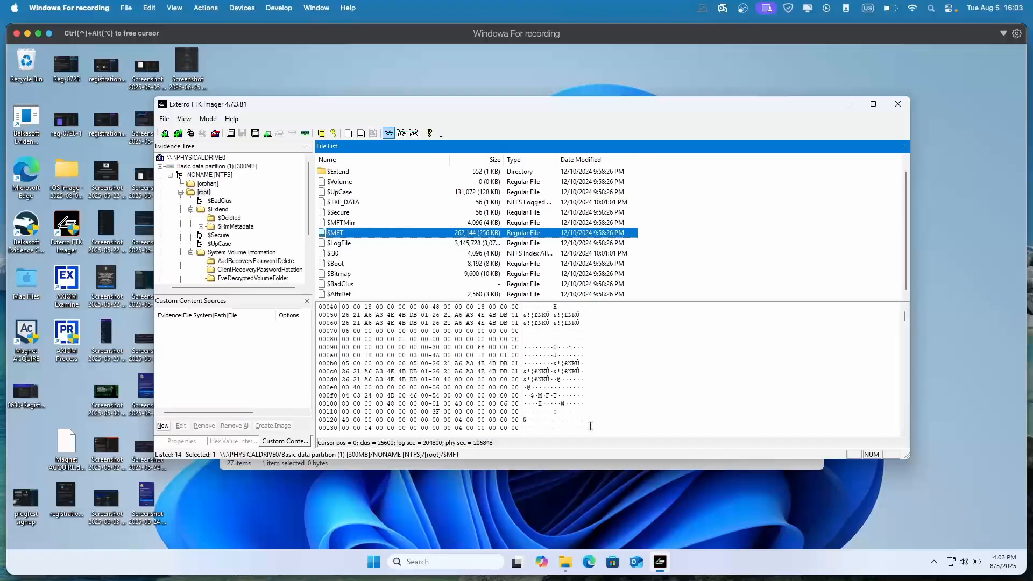
{"action": "scroll", "coordinate": [594, 416], "scroll_direction": "down", "scroll_amount": 14}
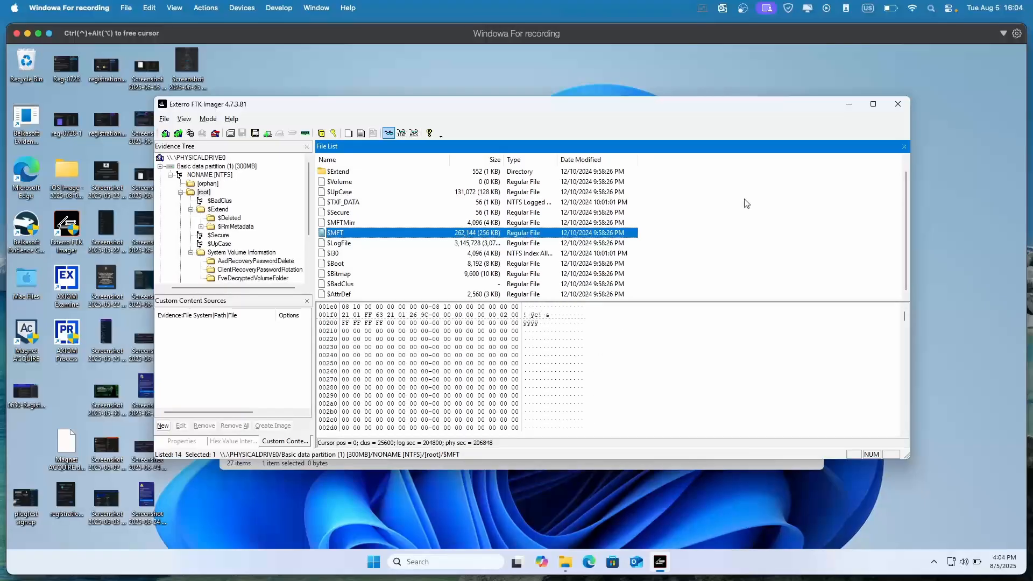
{"action": "scroll", "coordinate": [658, 361], "scroll_direction": "down", "scroll_amount": 4}
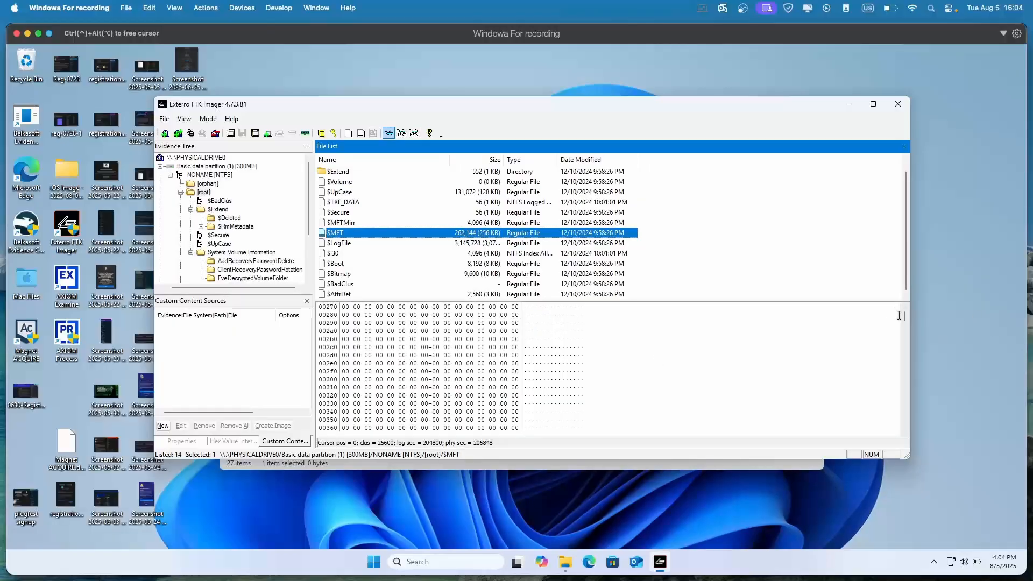
{"action": "left_click_drag", "start_coordinate": [904, 316], "coordinate": [905, 330]}
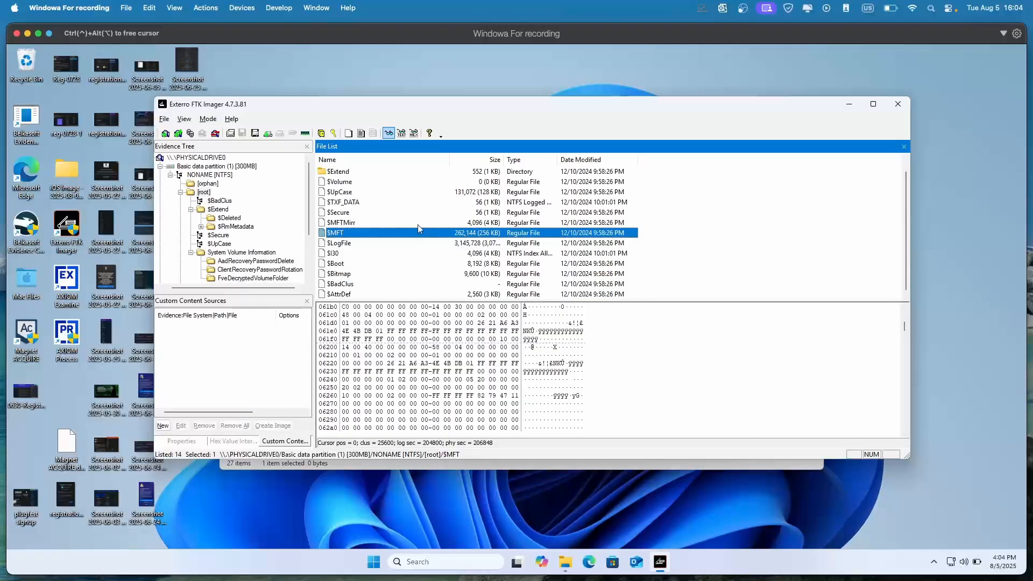
{"action": "scroll", "coordinate": [418, 226], "scroll_direction": "up", "scroll_amount": 1}
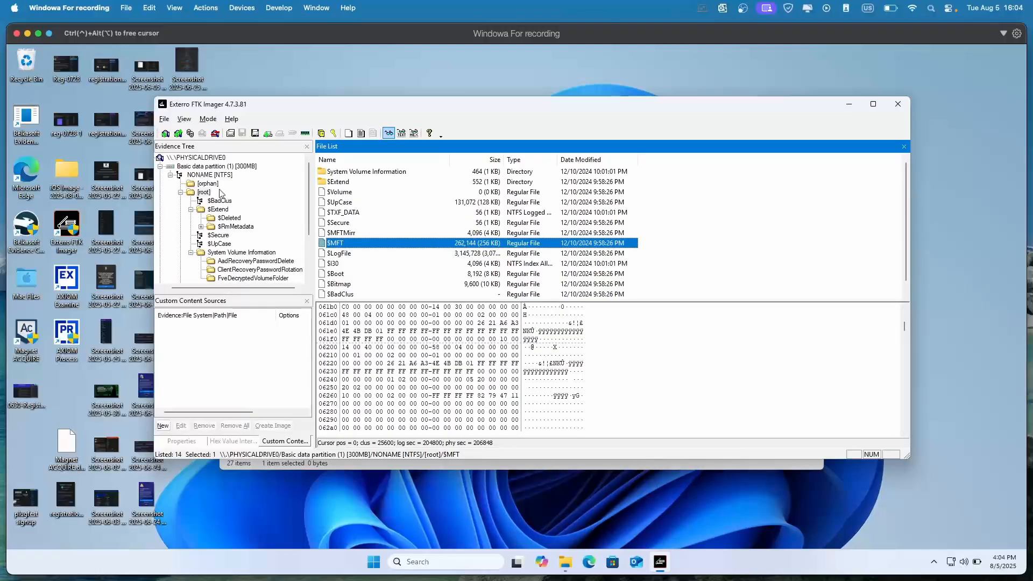
Step: Collapse the first partition's NTFS volume, expand partitions (3) and (4), and list the root folder of Basic data partition (4)
{"action": "left_click", "coordinate": [170, 175]}
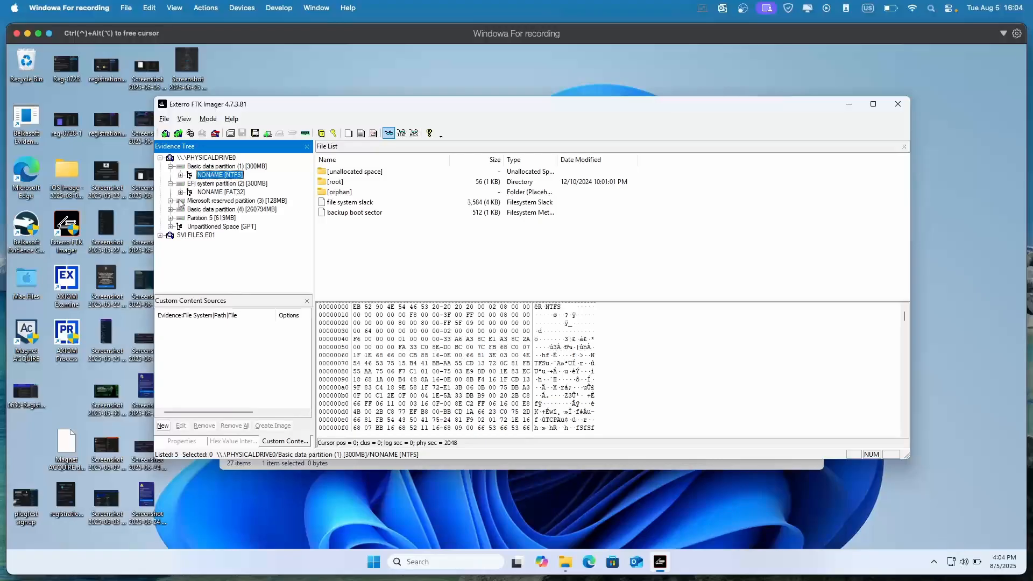
{"action": "left_click", "coordinate": [170, 201]}
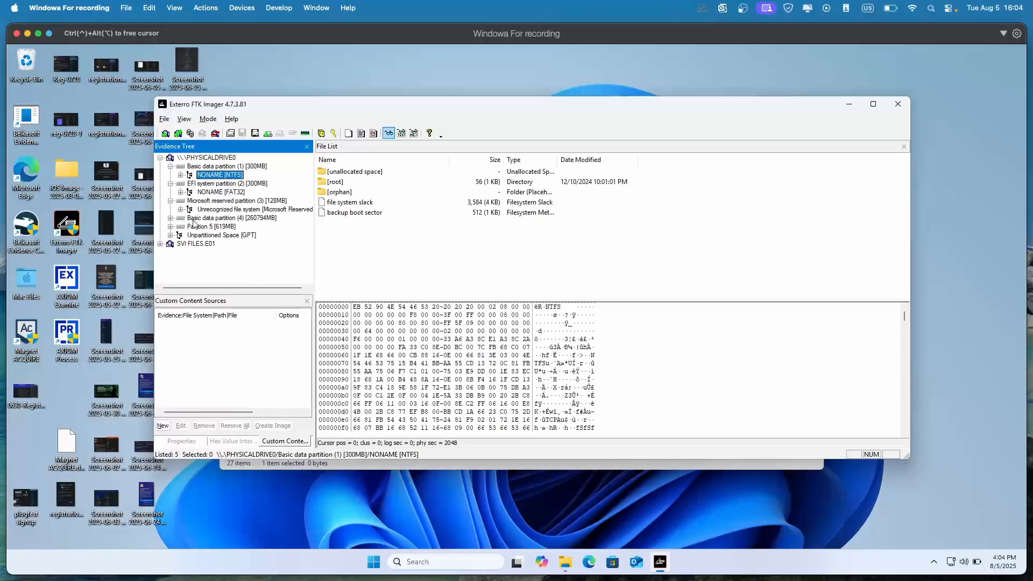
{"action": "left_click", "coordinate": [170, 218]}
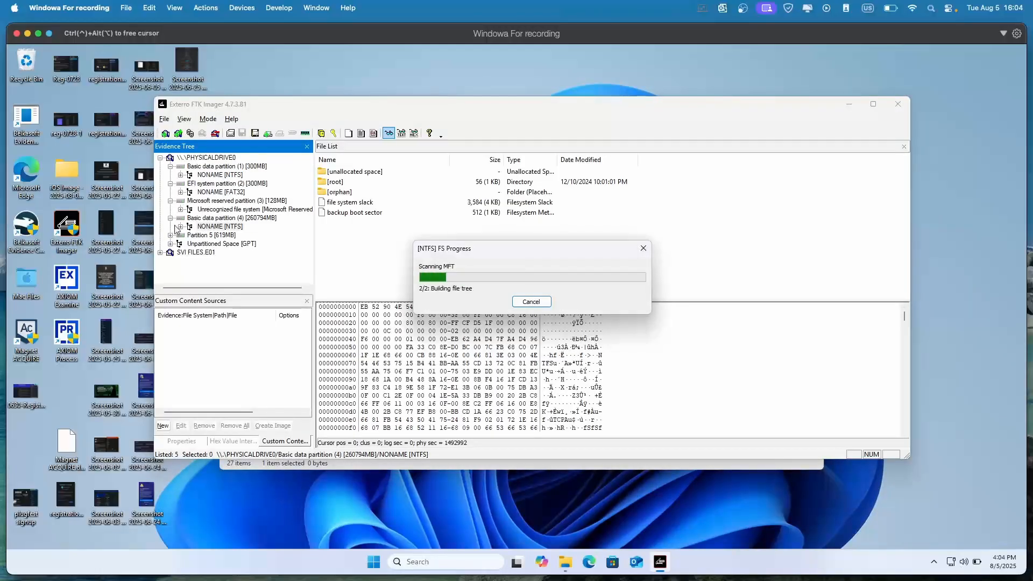
{"action": "left_click", "coordinate": [180, 226]}
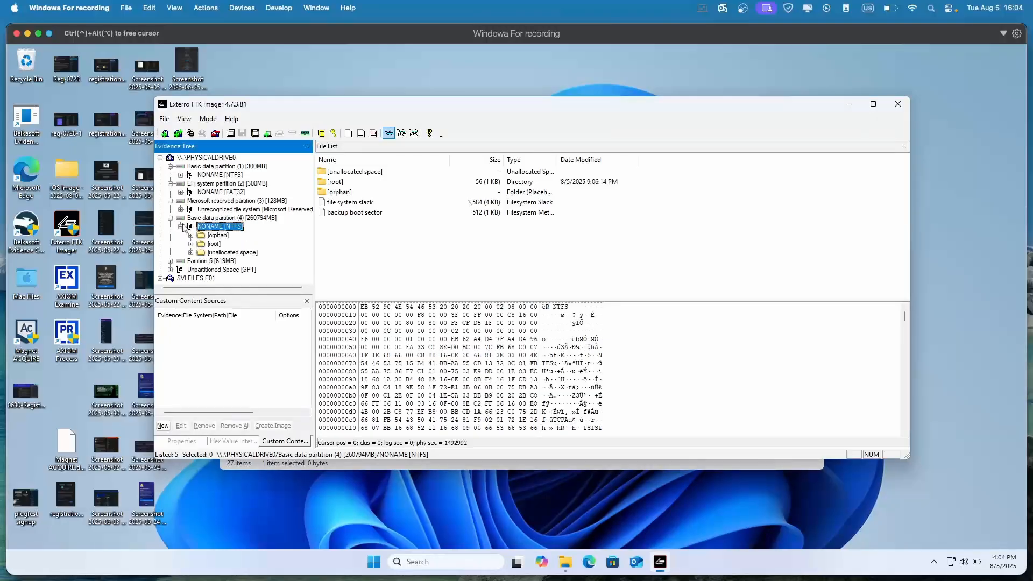
{"action": "left_click", "coordinate": [218, 244]}
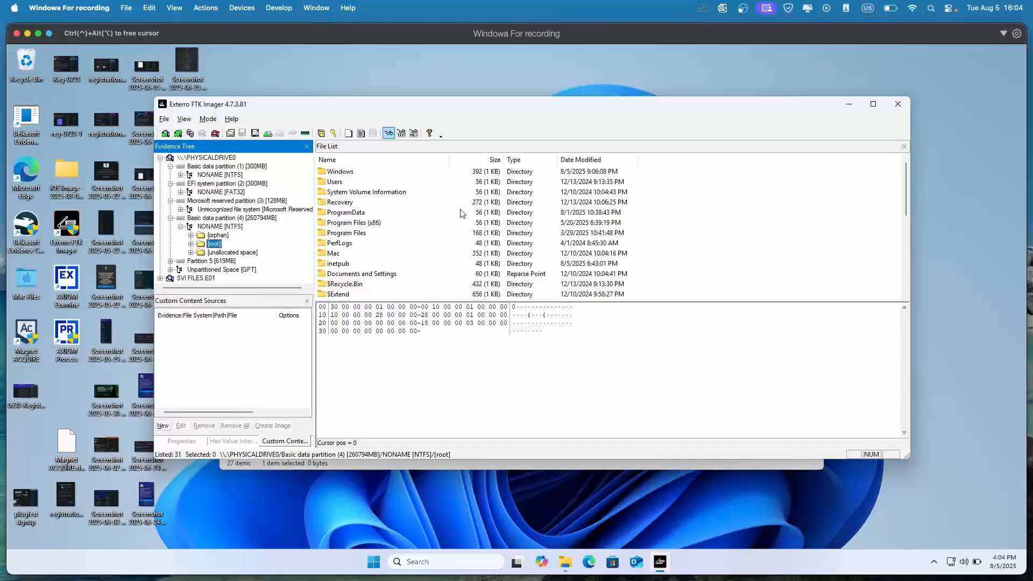
Step: Browse from the root of Basic data partition (4) into ProgramData and view its ssh, SoftwareDistribution and Guardant folders
{"action": "left_click", "coordinate": [359, 243]}
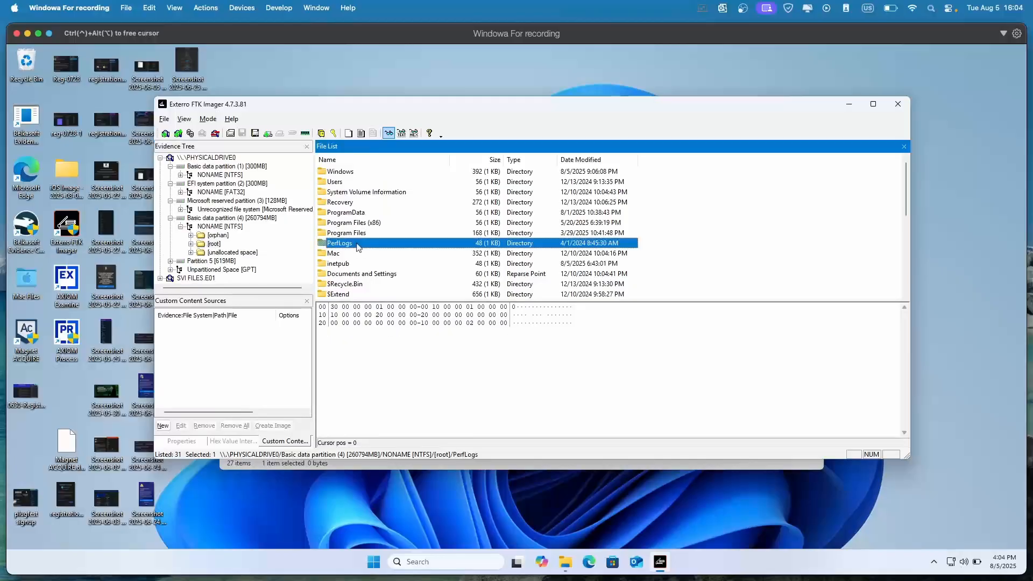
{"action": "left_click", "coordinate": [365, 224]}
{"action": "double_click", "coordinate": [375, 213]}
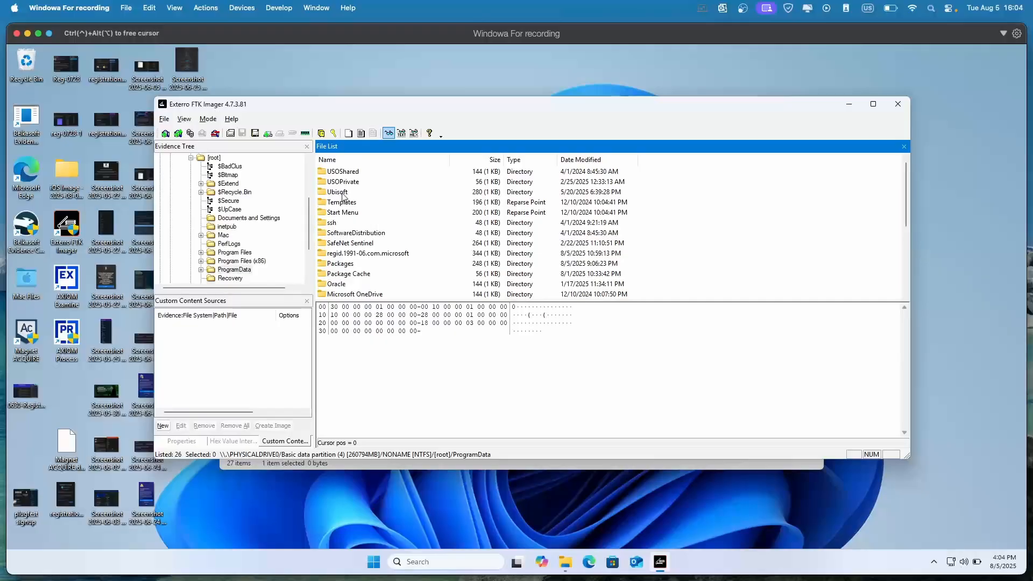
{"action": "double_click", "coordinate": [341, 225]}
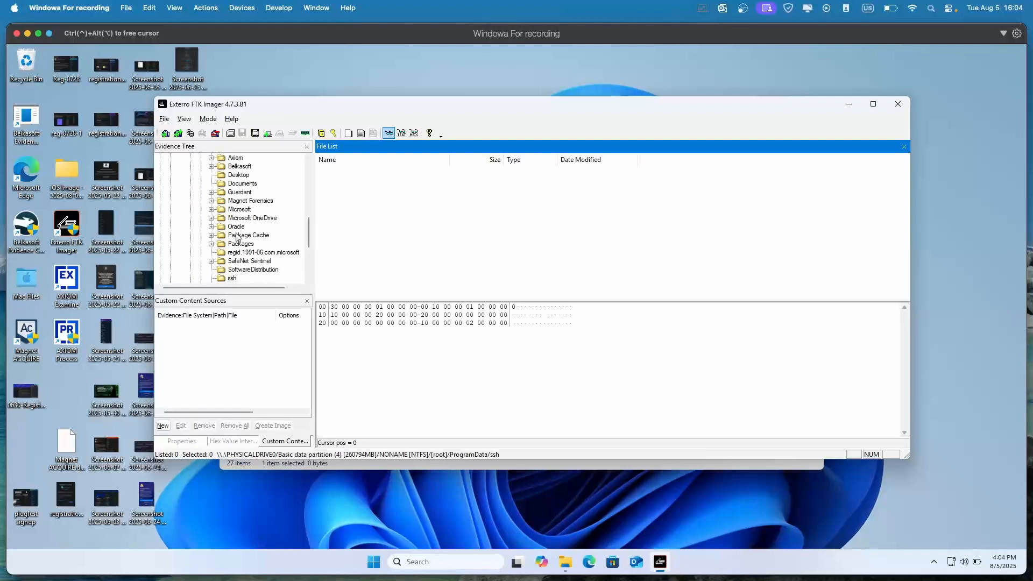
{"action": "left_click", "coordinate": [247, 270]}
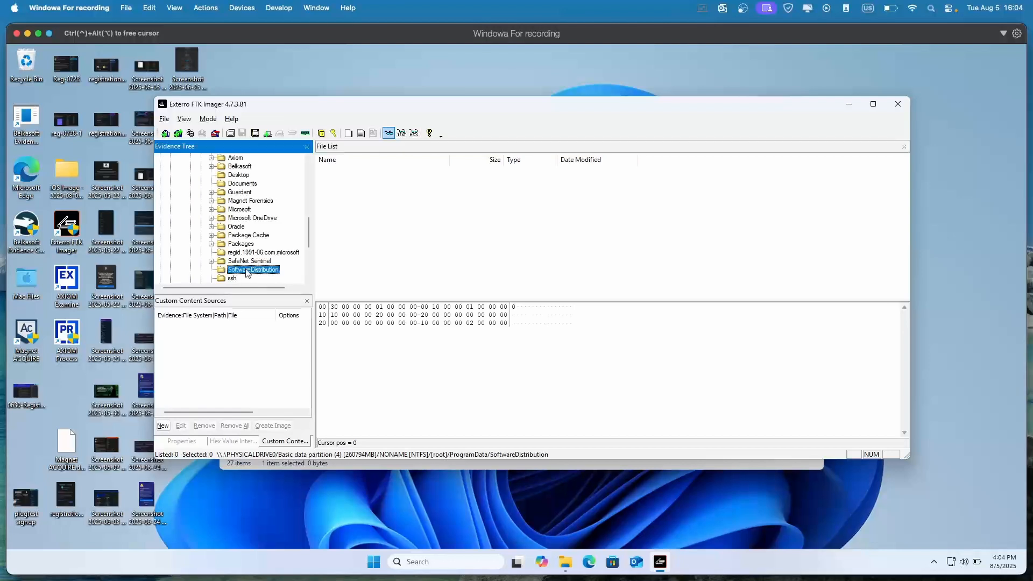
{"action": "left_click", "coordinate": [249, 193]}
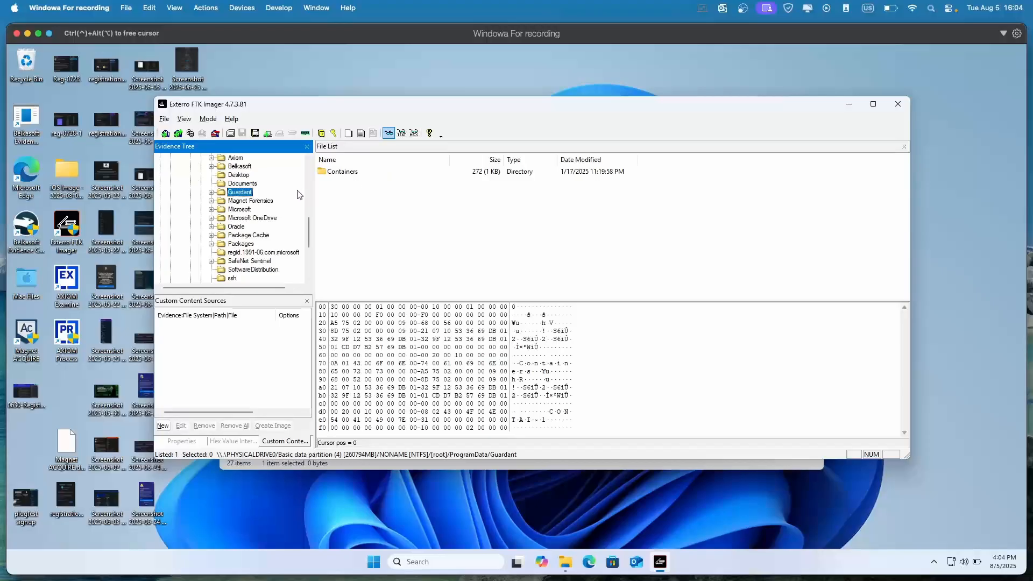
Step: Examine the Evidence Center X folder under Belkasoft and the Lockdown folder under Apple in ProgramData
{"action": "scroll", "coordinate": [289, 197], "scroll_direction": "up", "scroll_amount": 2}
{"action": "left_click", "coordinate": [238, 218]}
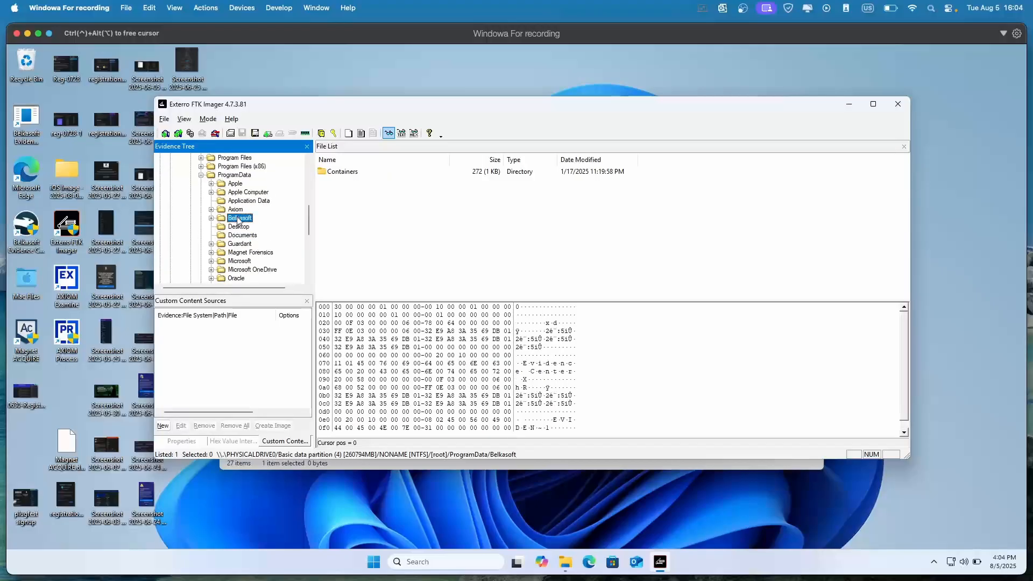
{"action": "left_click", "coordinate": [387, 173]}
{"action": "double_click", "coordinate": [386, 172]}
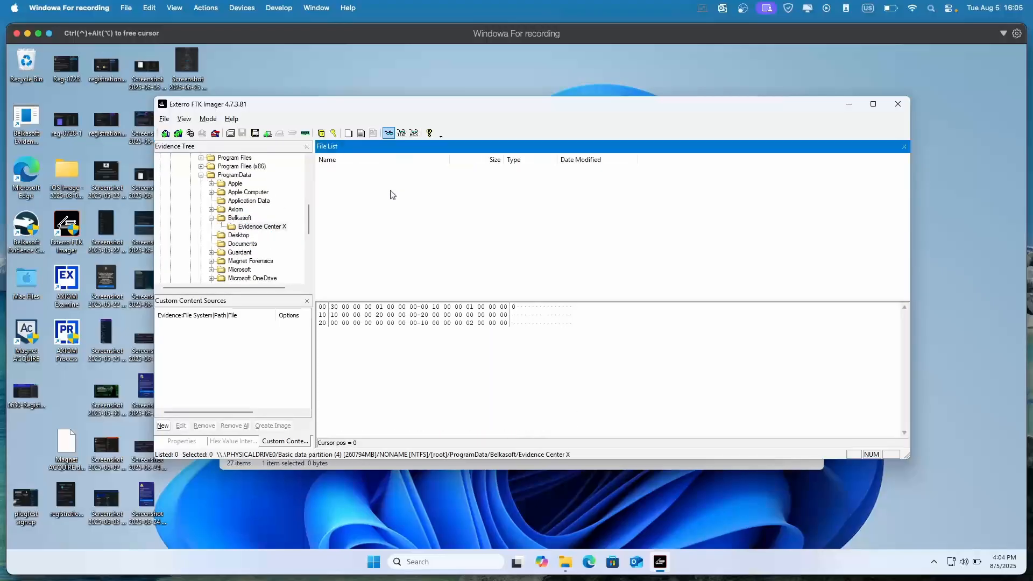
{"action": "double_click", "coordinate": [238, 185]}
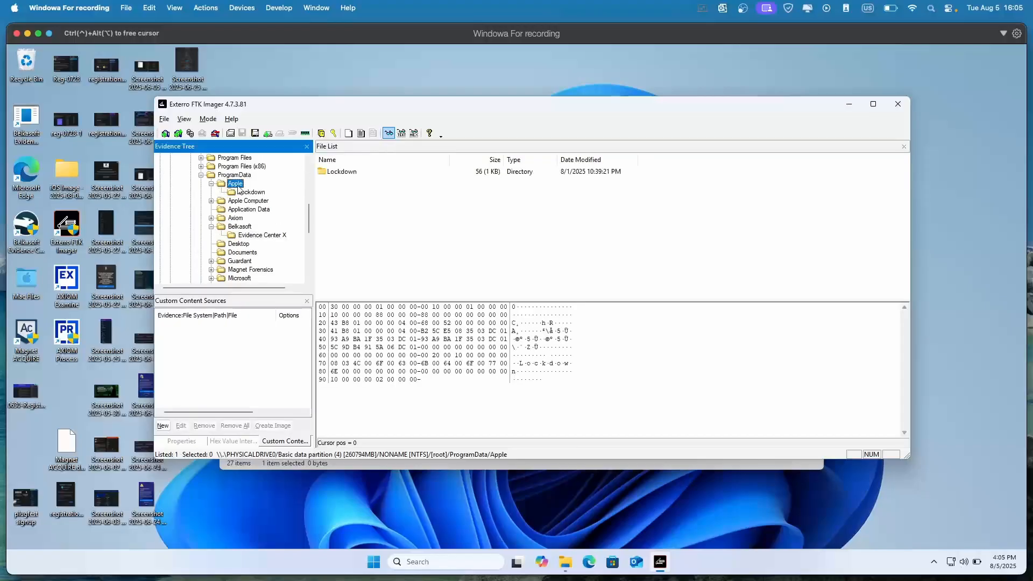
{"action": "left_click", "coordinate": [363, 172]}
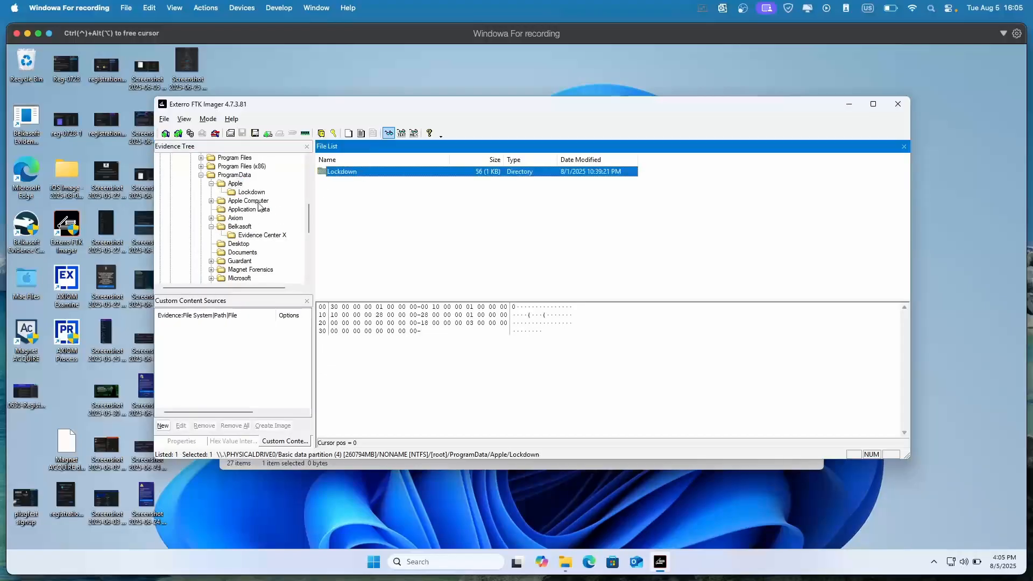
Step: List the contents of the Ubisoft folder in ProgramData
{"action": "scroll", "coordinate": [259, 205], "scroll_direction": "down", "scroll_amount": 2}
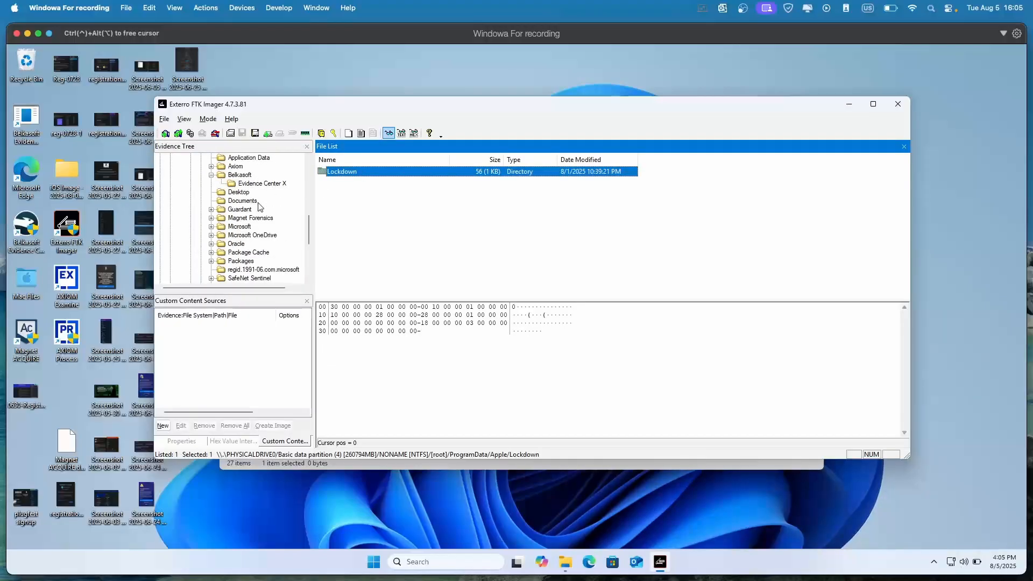
{"action": "scroll", "coordinate": [259, 248], "scroll_direction": "down", "scroll_amount": 2}
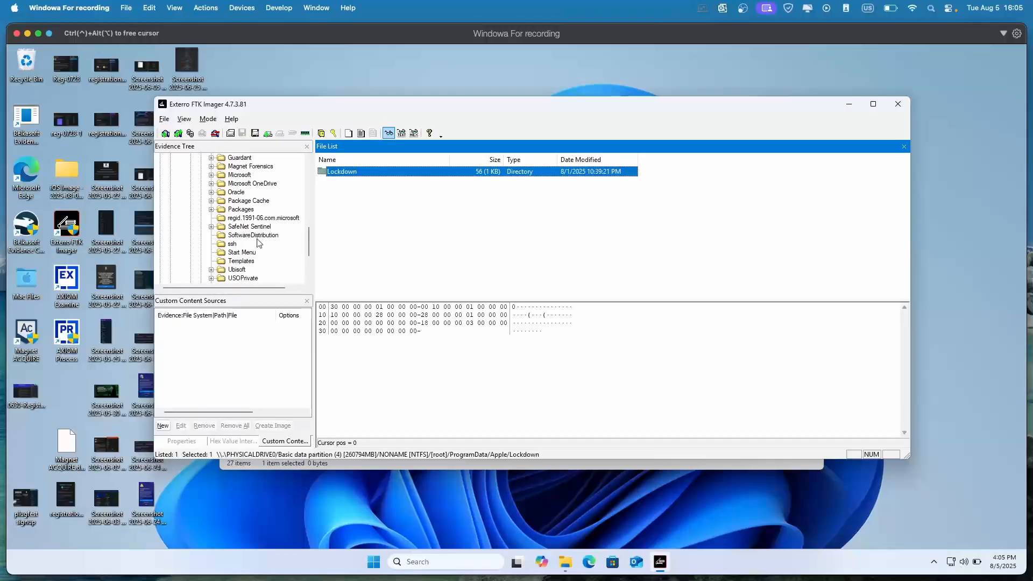
{"action": "left_click", "coordinate": [237, 270]}
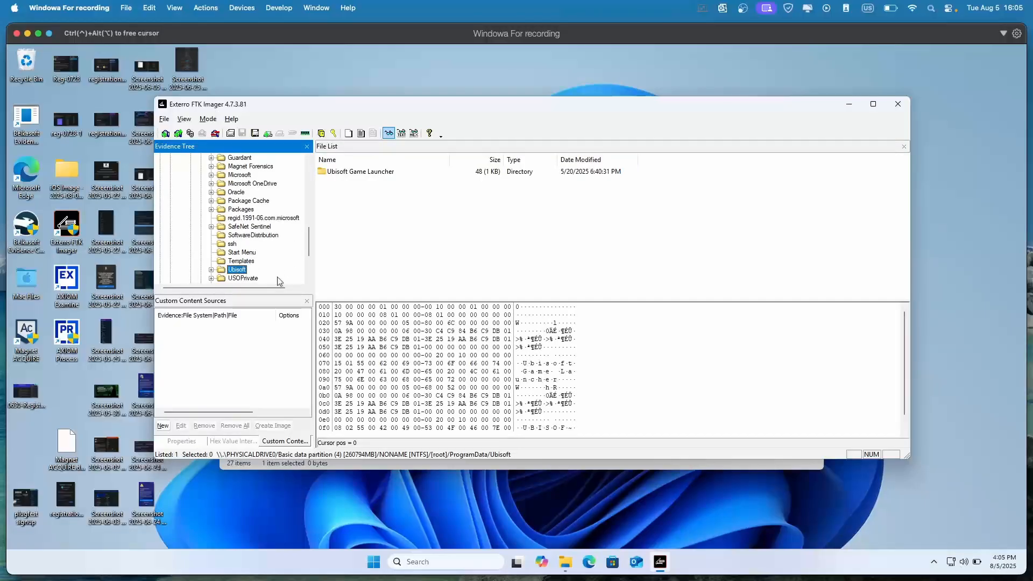
Step: List the contents of the Start Menu, Templates and Package Cache folders in ProgramData
{"action": "left_click", "coordinate": [243, 252]}
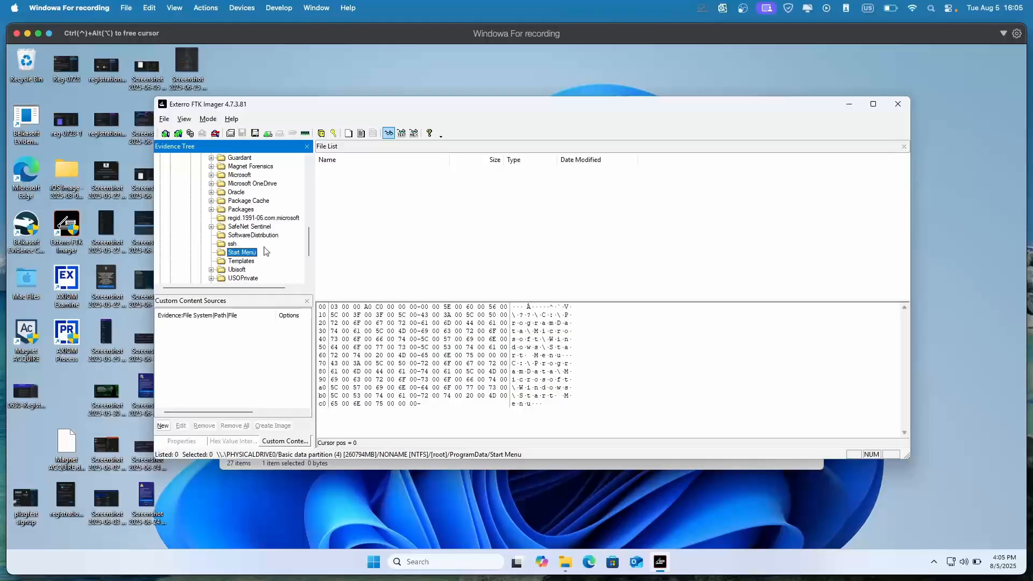
{"action": "left_click", "coordinate": [243, 263]}
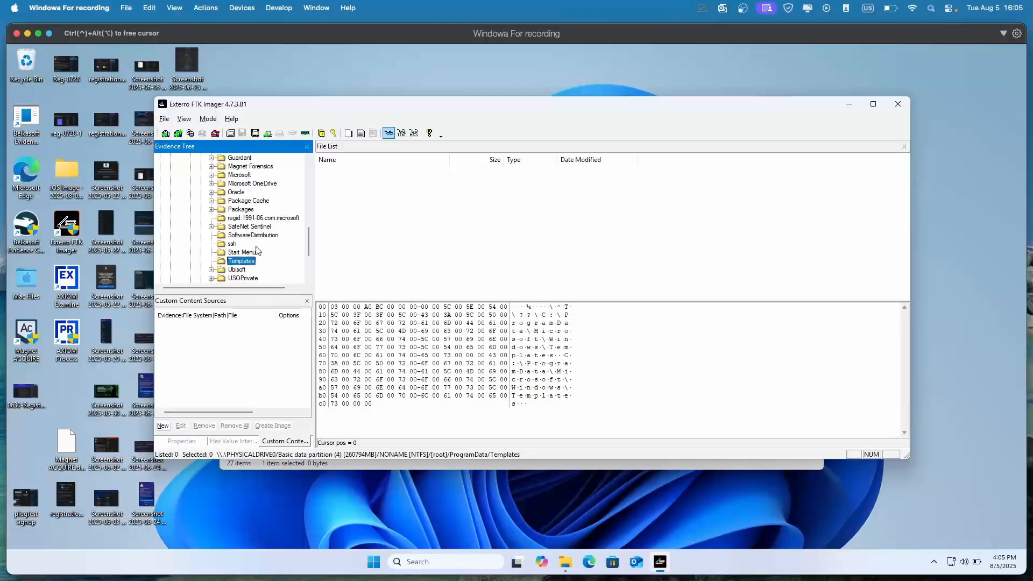
{"action": "left_click", "coordinate": [263, 202]}
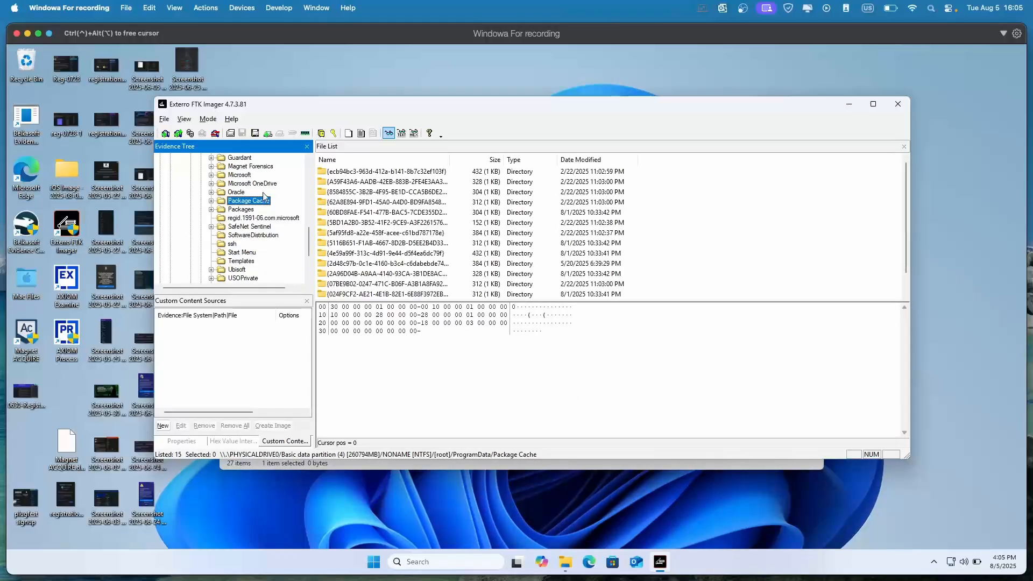
Step: Open the Package Cache subfolder starting with {A59F43A6 and examine the hex content of windowsdesktop-runtime-6.0.33-win-x64.msi from its start to deep into the file
{"action": "left_click", "coordinate": [401, 173]}
{"action": "double_click", "coordinate": [400, 182]}
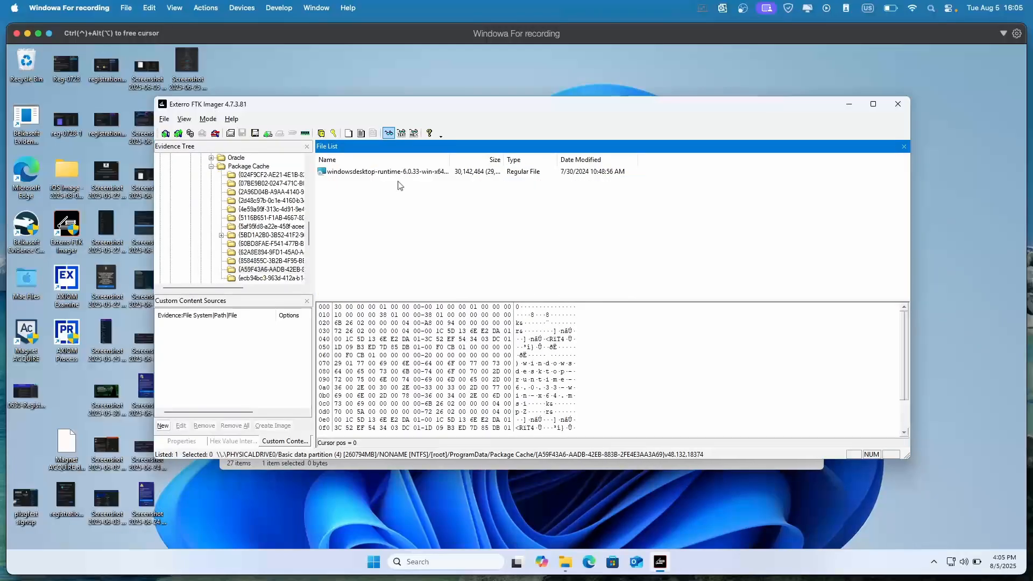
{"action": "left_click", "coordinate": [400, 173]}
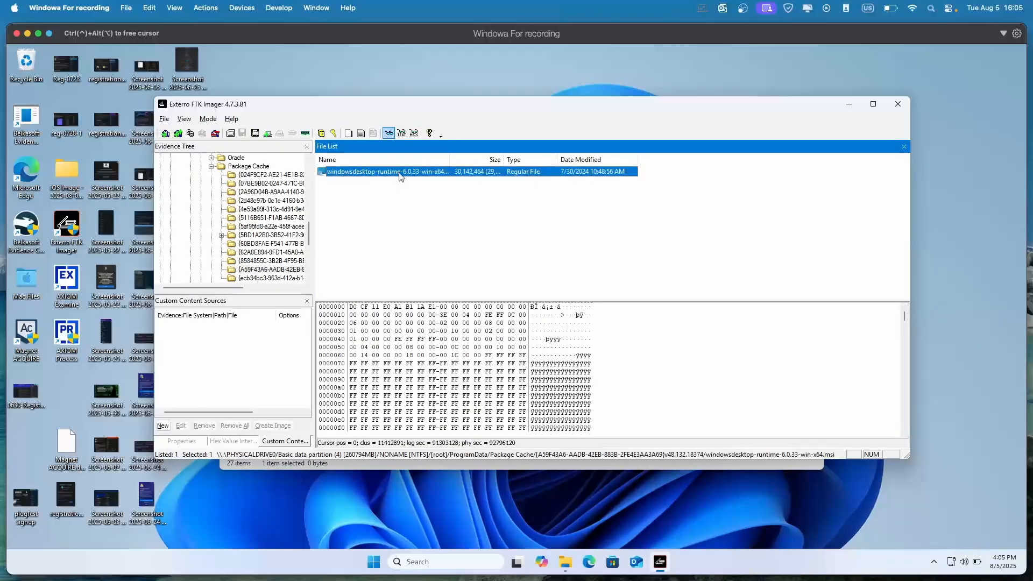
{"action": "scroll", "coordinate": [468, 434], "scroll_direction": "down", "scroll_amount": 5}
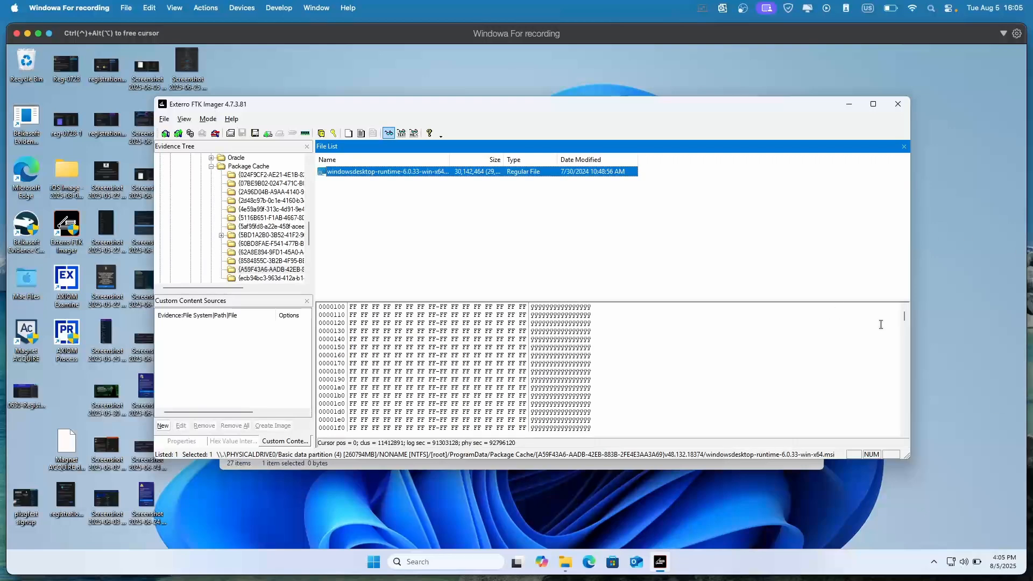
{"action": "left_click", "coordinate": [904, 326]}
{"action": "left_click_drag", "start_coordinate": [900, 317], "coordinate": [892, 387]}
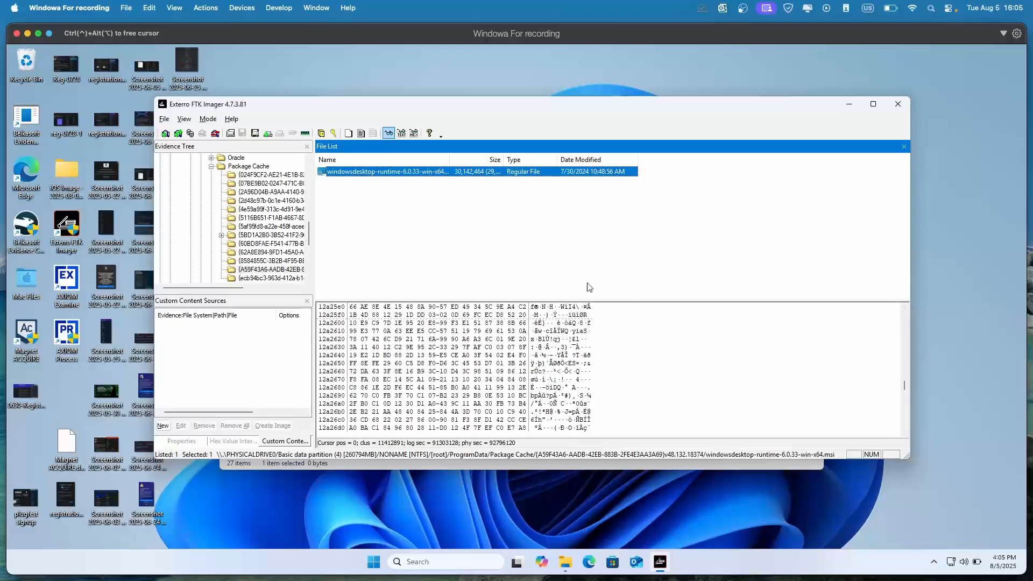
Step: Expand the Users folder under the root of Basic data partition (4) to show its profile folders
{"action": "scroll", "coordinate": [273, 257], "scroll_direction": "down", "scroll_amount": 3}
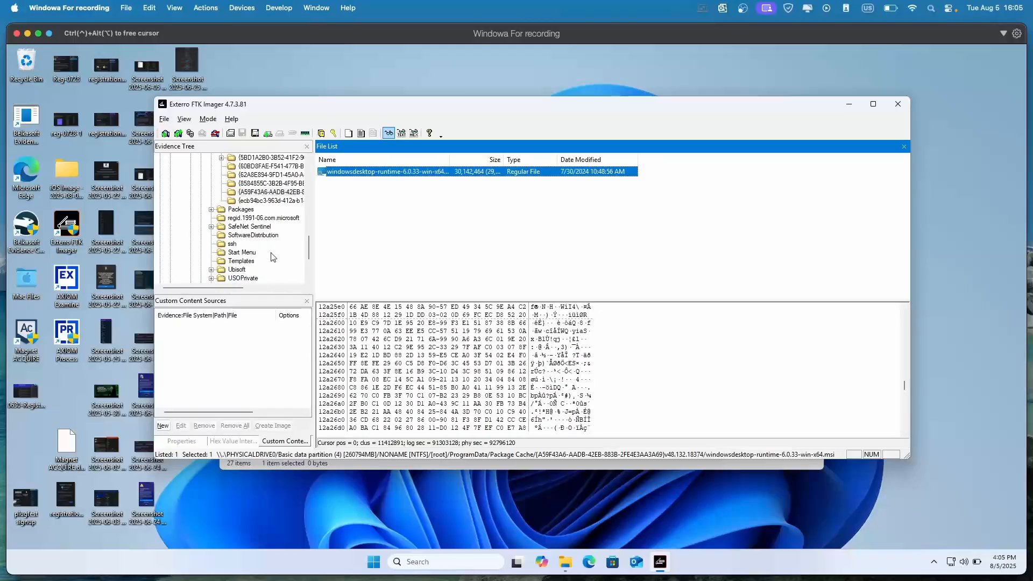
{"action": "scroll", "coordinate": [269, 258], "scroll_direction": "down", "scroll_amount": 2}
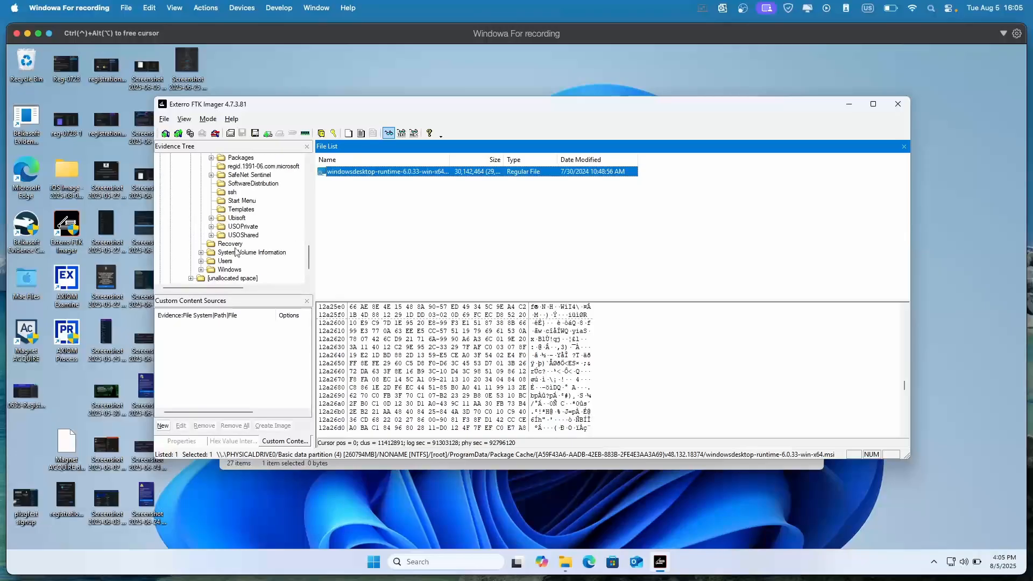
{"action": "left_click", "coordinate": [201, 262]}
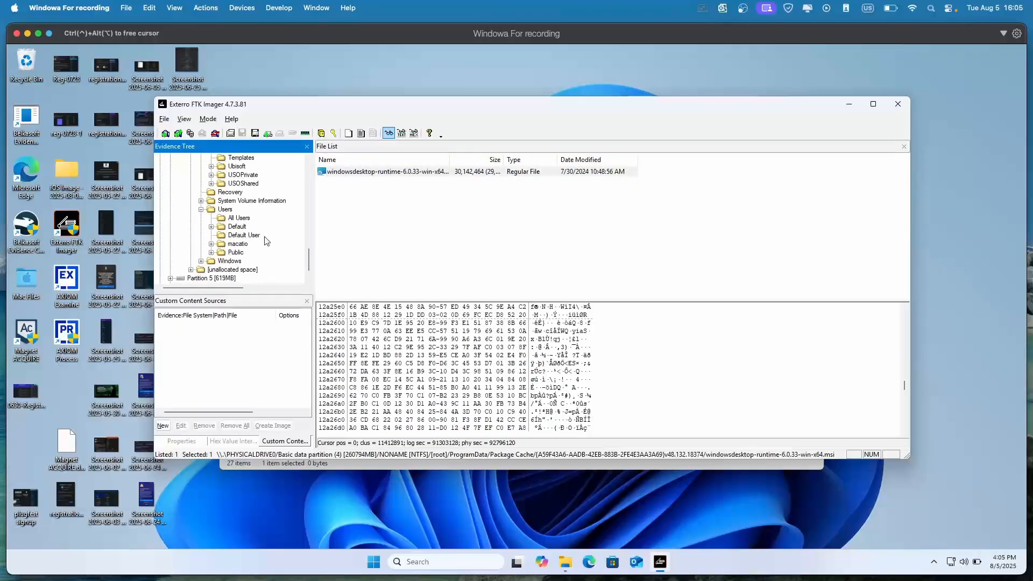